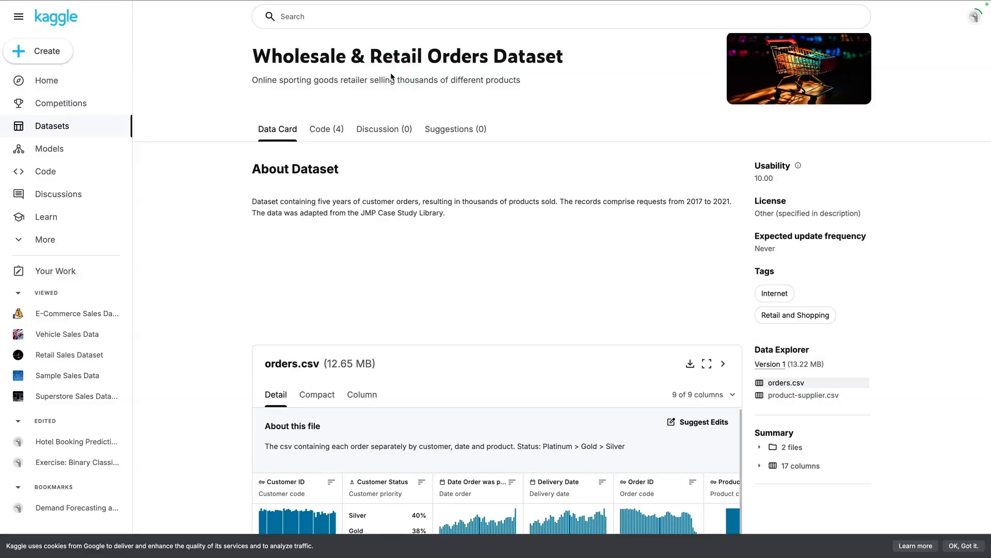
Review the columns of orders.csv in the Wholesale & Retail Orders Dataset and download that file.
{"action": "scroll", "coordinate": [404, 234], "scroll_direction": "down", "scroll_amount": 4}
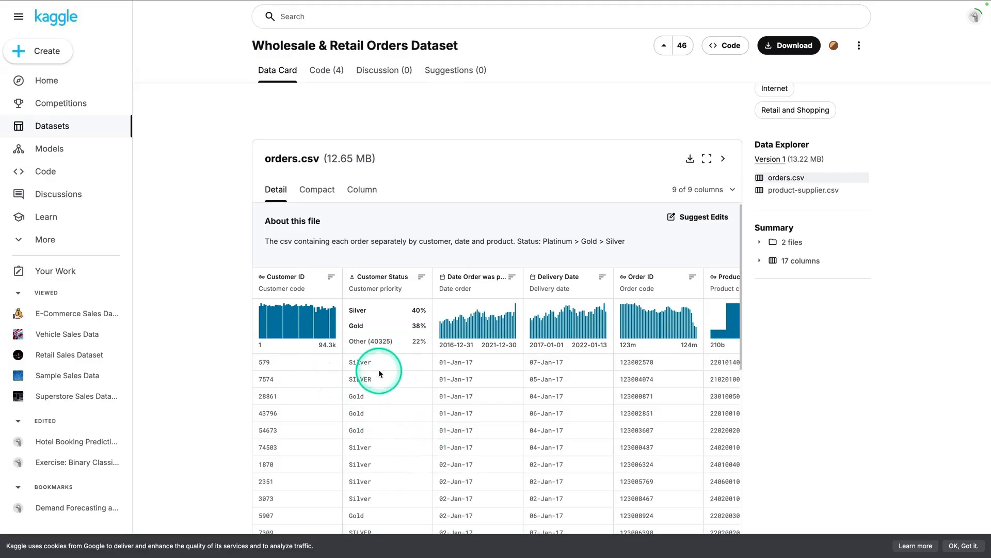
{"action": "scroll", "coordinate": [409, 366], "scroll_direction": "right", "scroll_amount": 4}
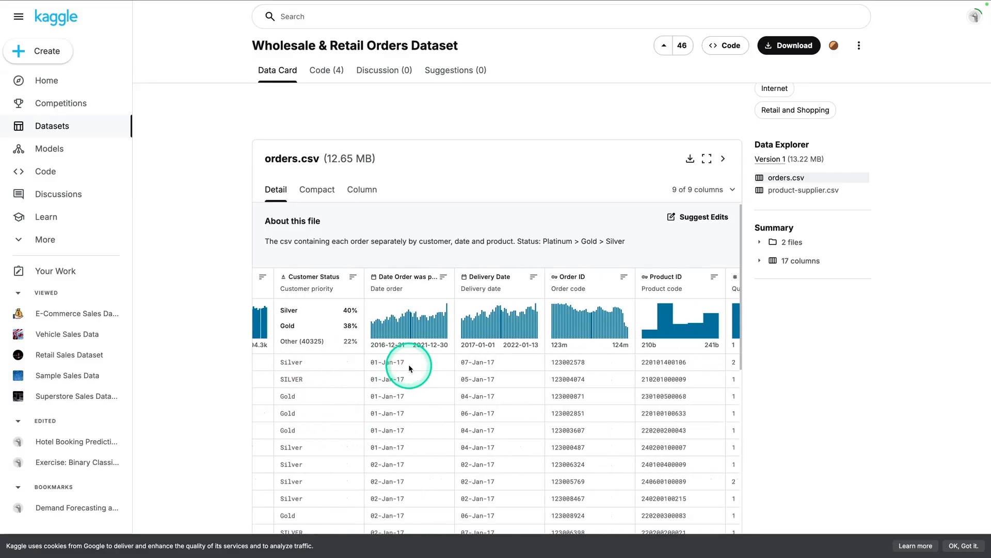
{"action": "scroll", "coordinate": [409, 367], "scroll_direction": "right", "scroll_amount": 3}
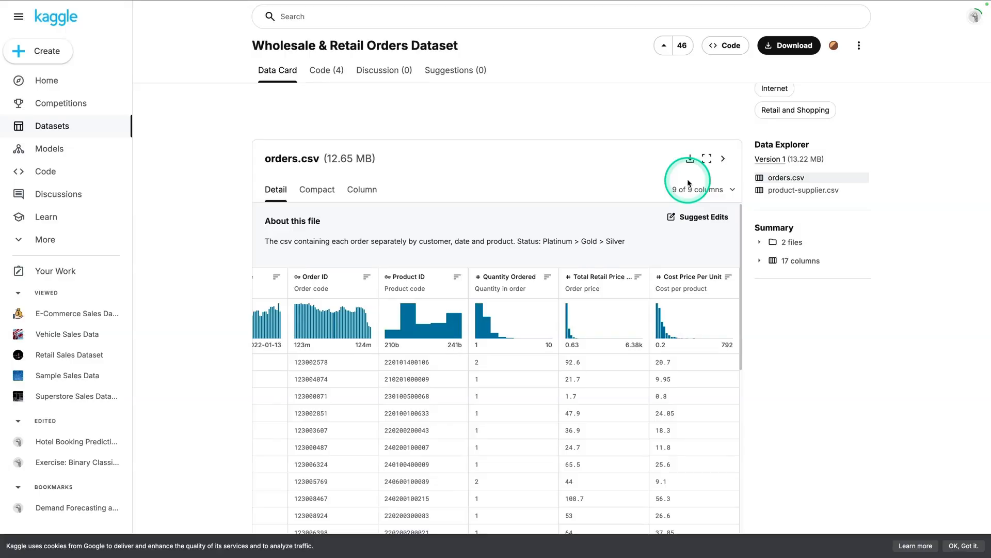
{"action": "left_click", "coordinate": [690, 159]}
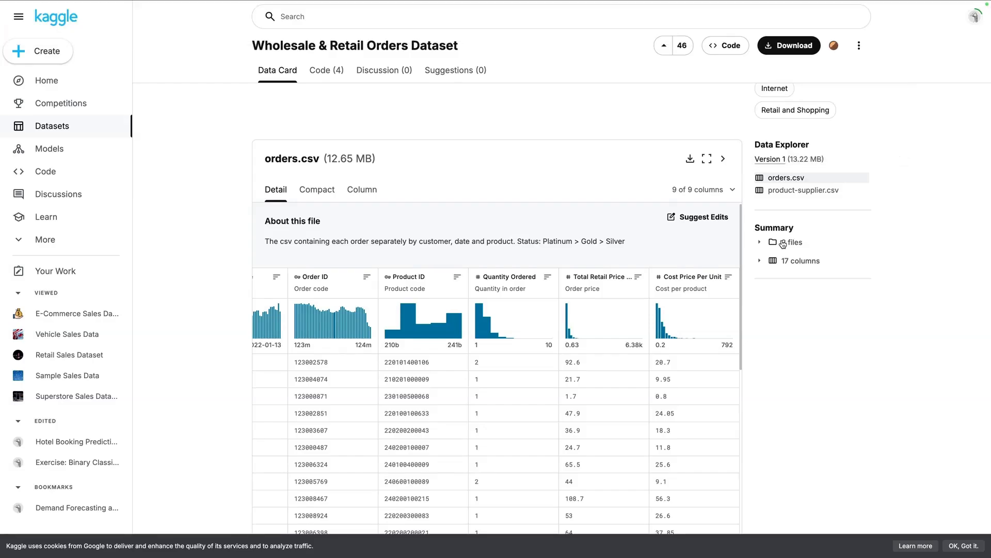
Switch to Palantir Foundry, search for the learning project and open the Learning Project prefixed with the owner's bracketed first name.
{"action": "left_click", "coordinate": [124, 178]}
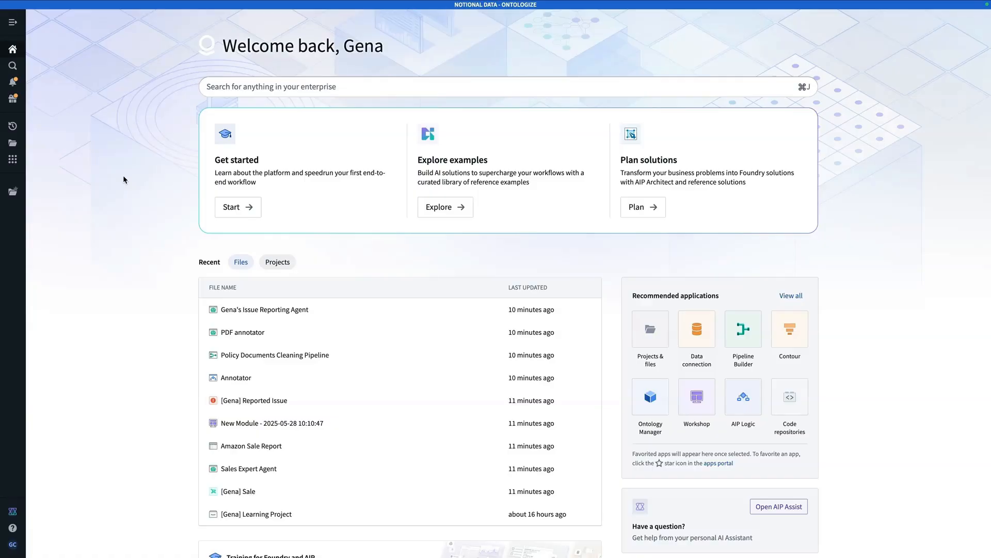
{"action": "key", "text": "super+j"}
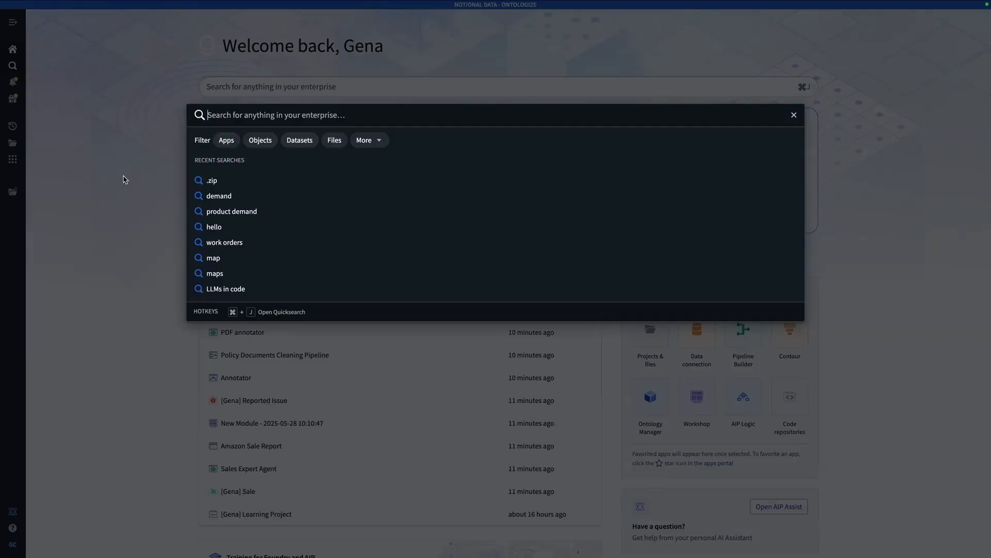
{"action": "type", "text": "gena learning"}
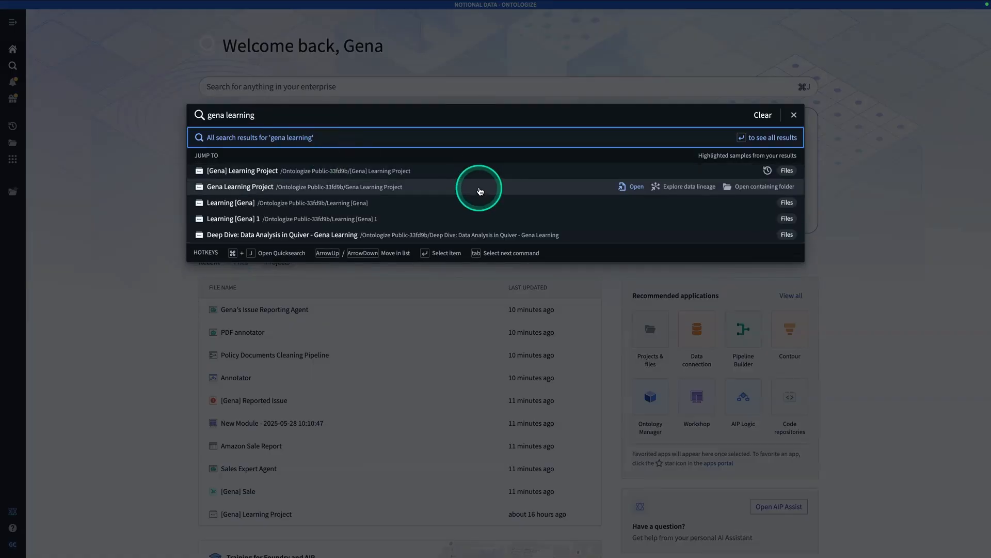
{"action": "left_click", "coordinate": [484, 168]}
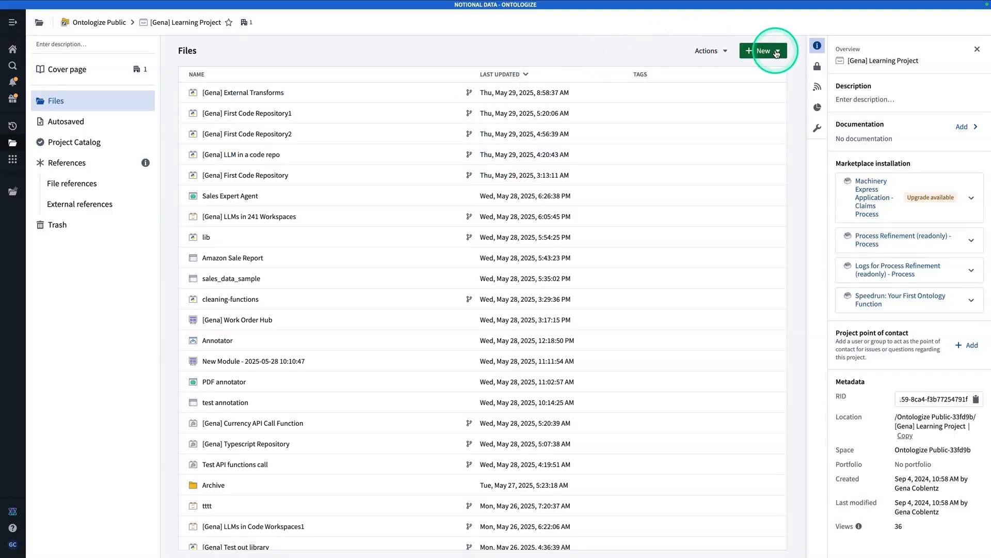
Upload orders.csv to the project as a structured dataset and open the resulting orders dataset.
{"action": "left_click", "coordinate": [776, 51]}
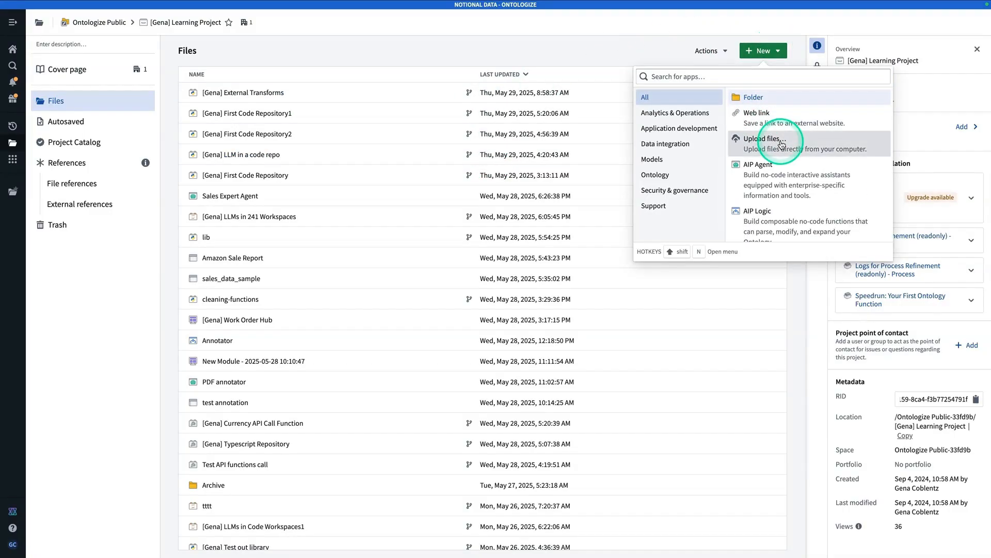
{"action": "left_click", "coordinate": [781, 141]}
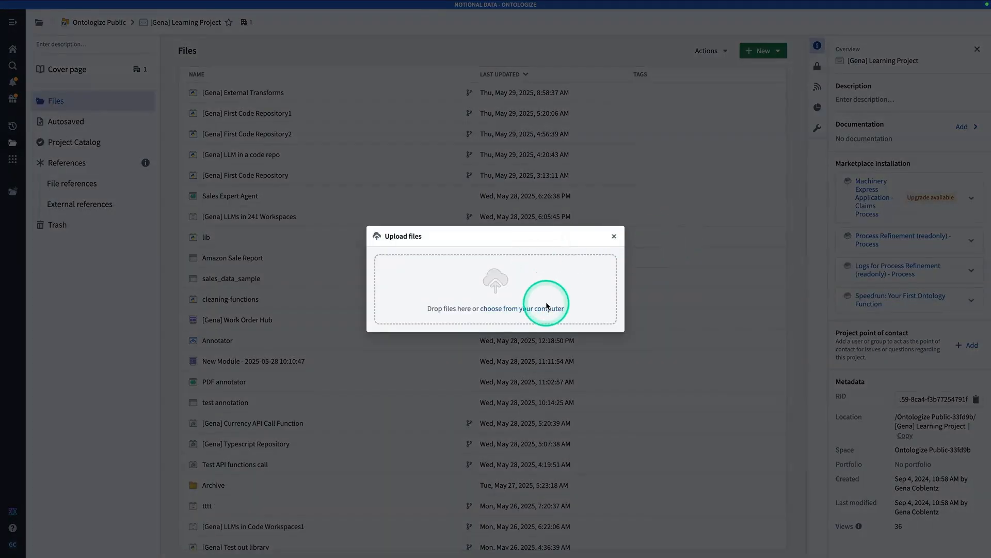
{"action": "left_click", "coordinate": [549, 309]}
{"action": "left_click", "coordinate": [442, 220]}
{"action": "double_click", "coordinate": [442, 220]}
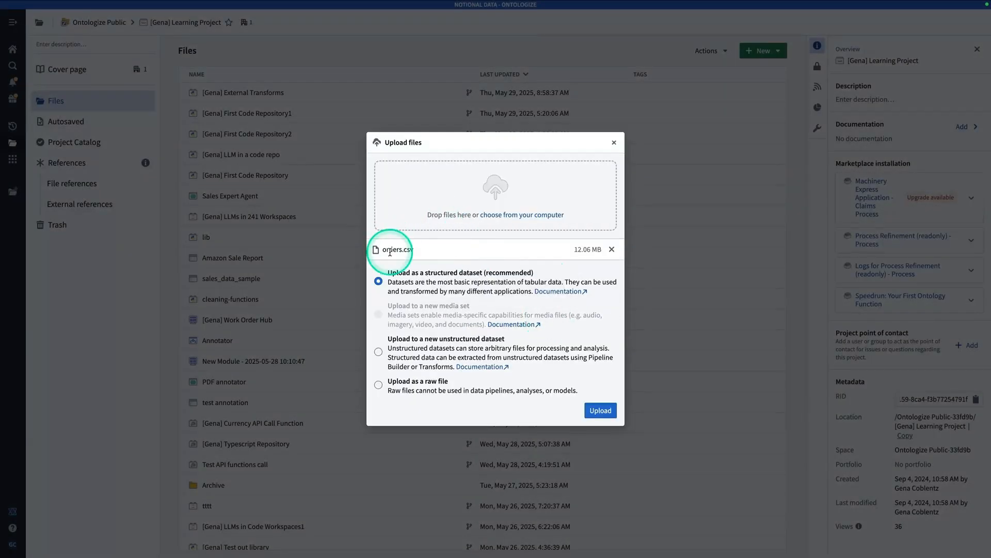
{"action": "left_click", "coordinate": [599, 410]}
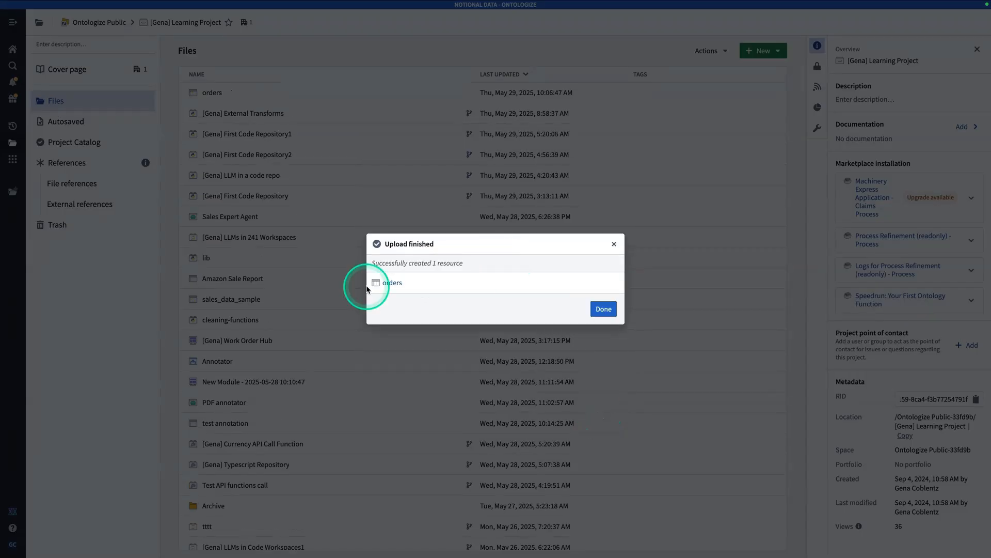
{"action": "left_click", "coordinate": [392, 283]}
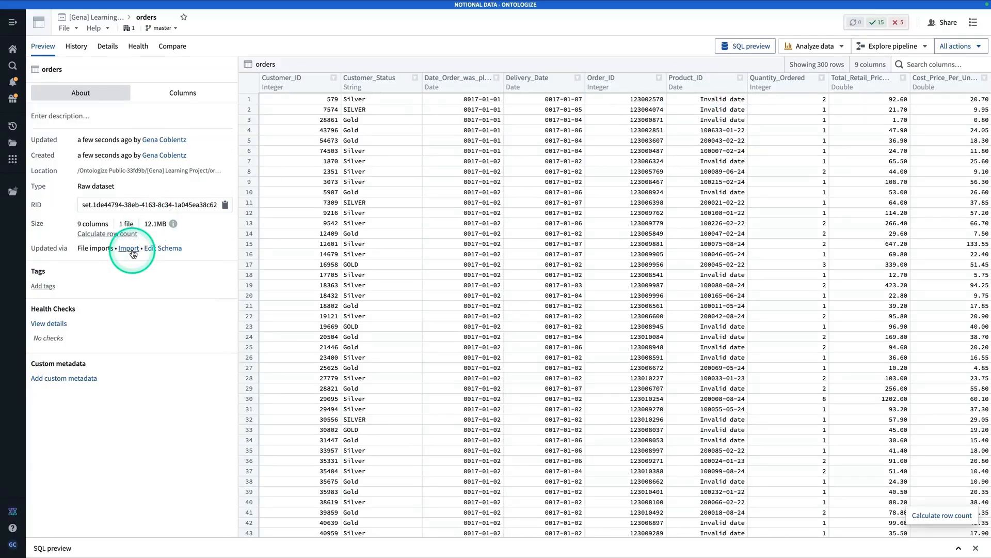
Open the orders dataset's schema for editing and set the Customer_ID column type to String.
{"action": "left_click", "coordinate": [174, 249]}
{"action": "left_click", "coordinate": [217, 85]}
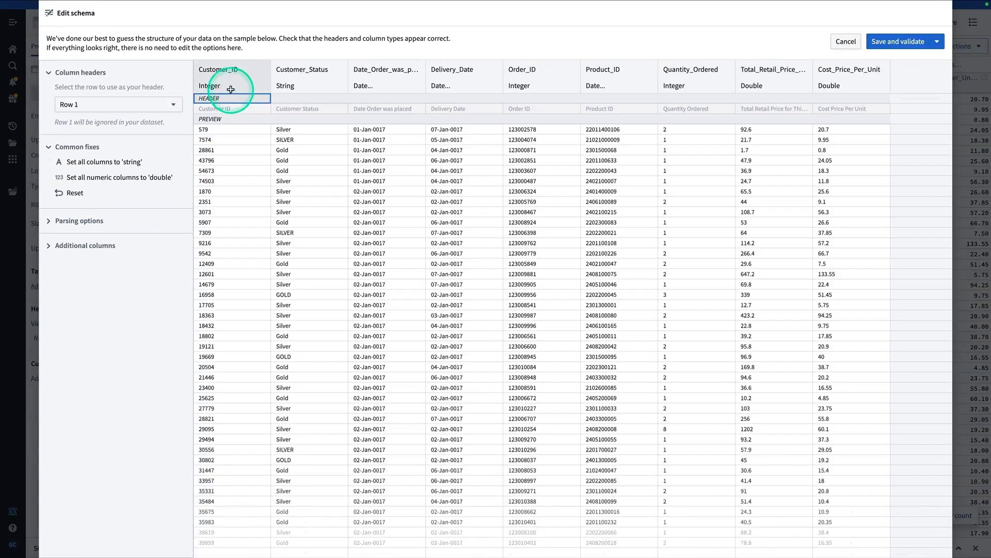
{"action": "left_click", "coordinate": [209, 103]}
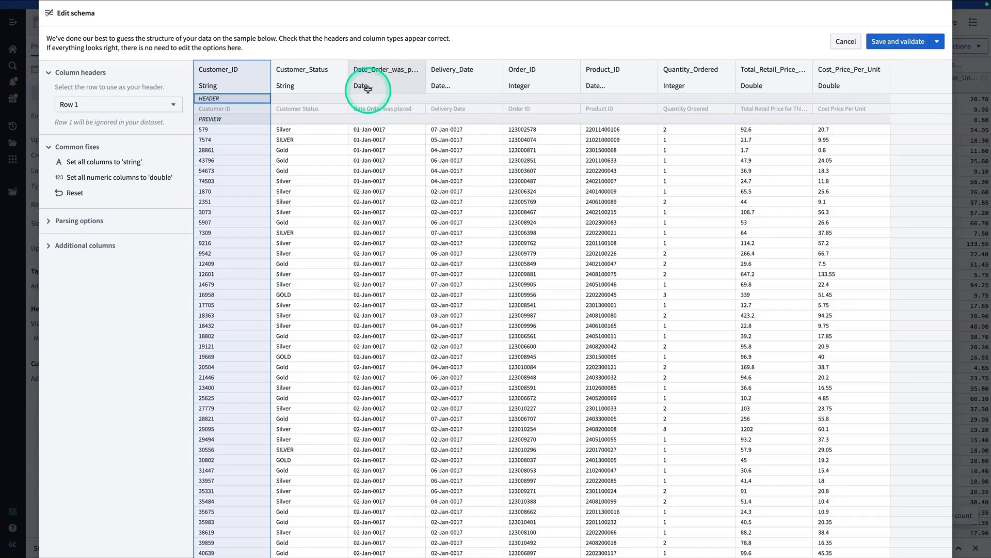
Set the order placement date column to a date type with the custom format dd-MMM-yy.
{"action": "left_click", "coordinate": [386, 87]}
{"action": "left_click", "coordinate": [389, 184]}
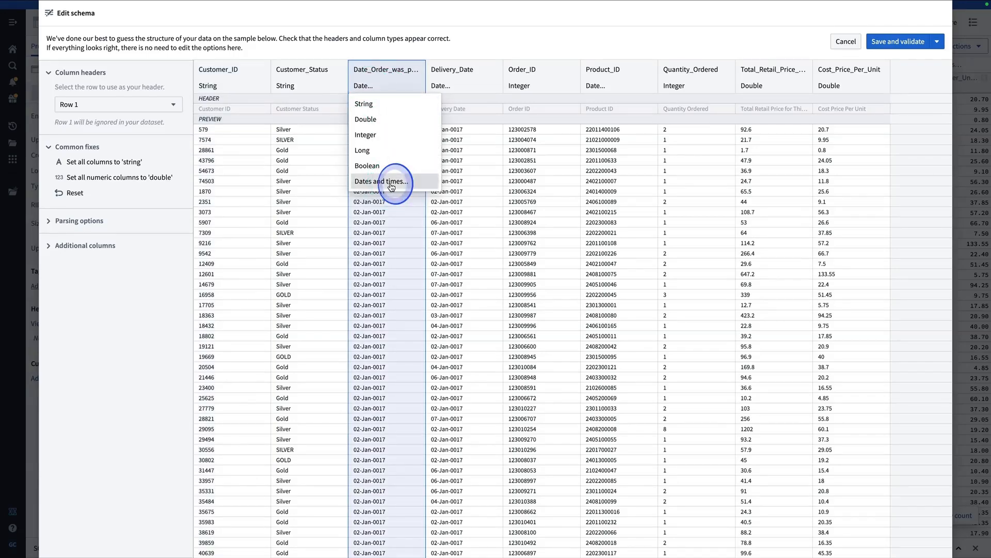
{"action": "left_click", "coordinate": [427, 192]}
{"action": "key", "text": "BackSpace"}
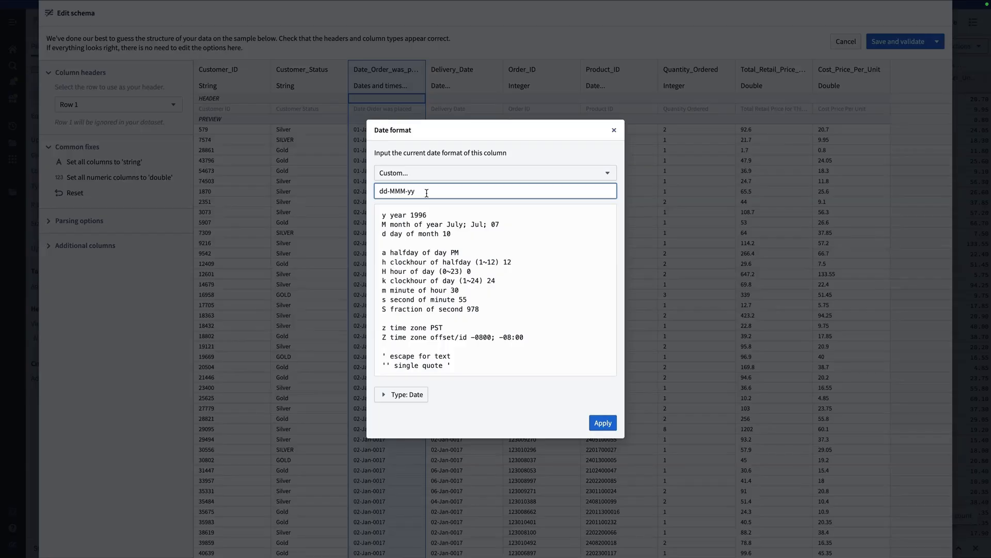
{"action": "left_click", "coordinate": [607, 424]}
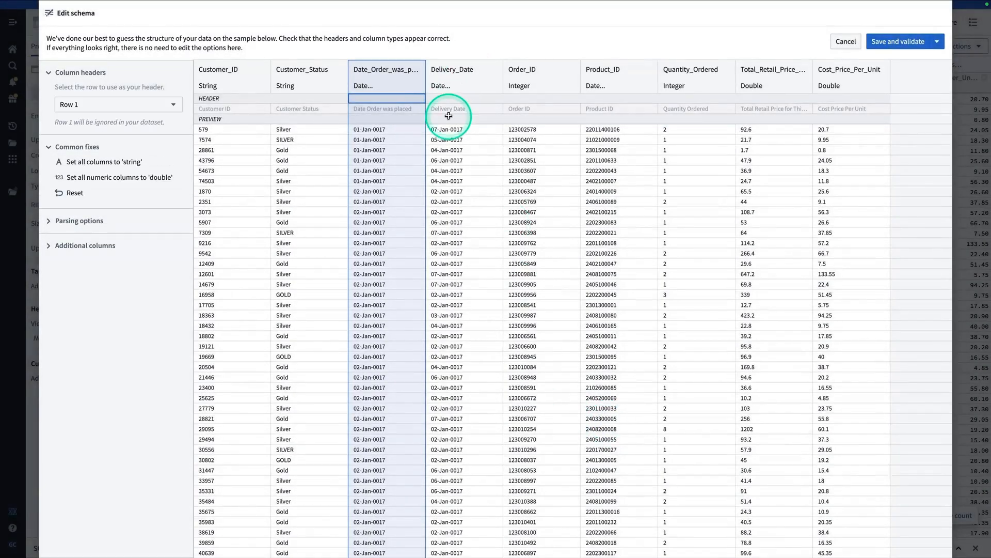
Set the Delivery_Date column to a date type with the custom format dd-MMM-yy.
{"action": "left_click", "coordinate": [440, 86]}
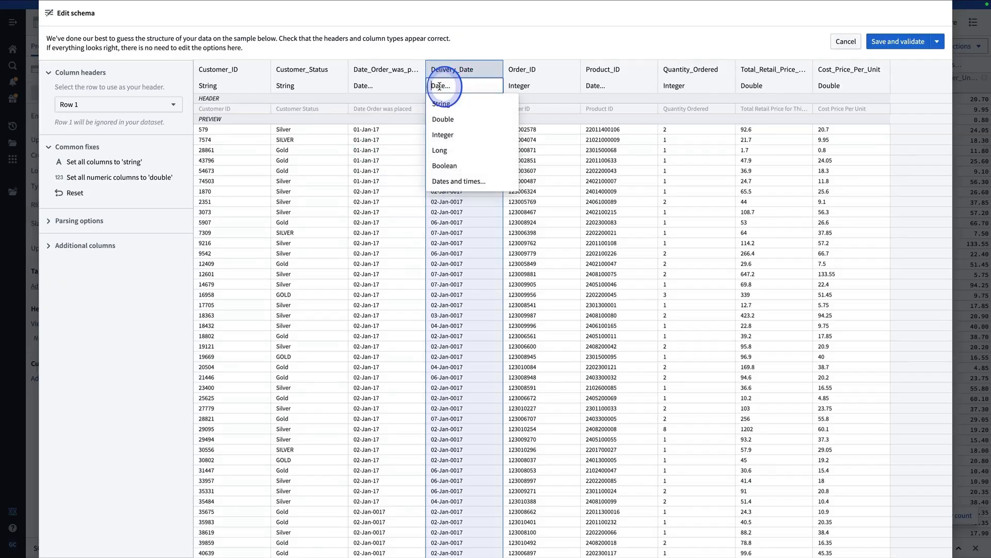
{"action": "left_click", "coordinate": [467, 183]}
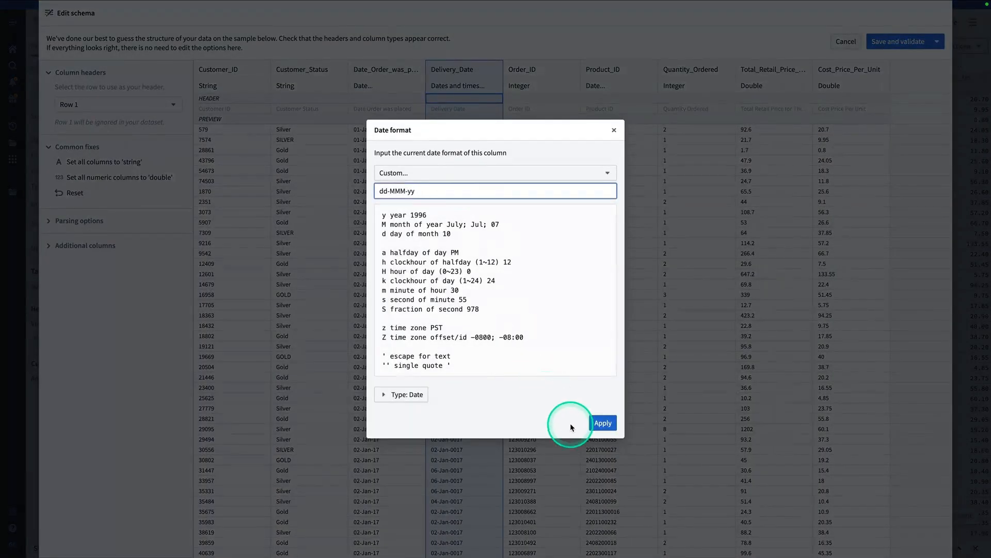
{"action": "left_click", "coordinate": [604, 423]}
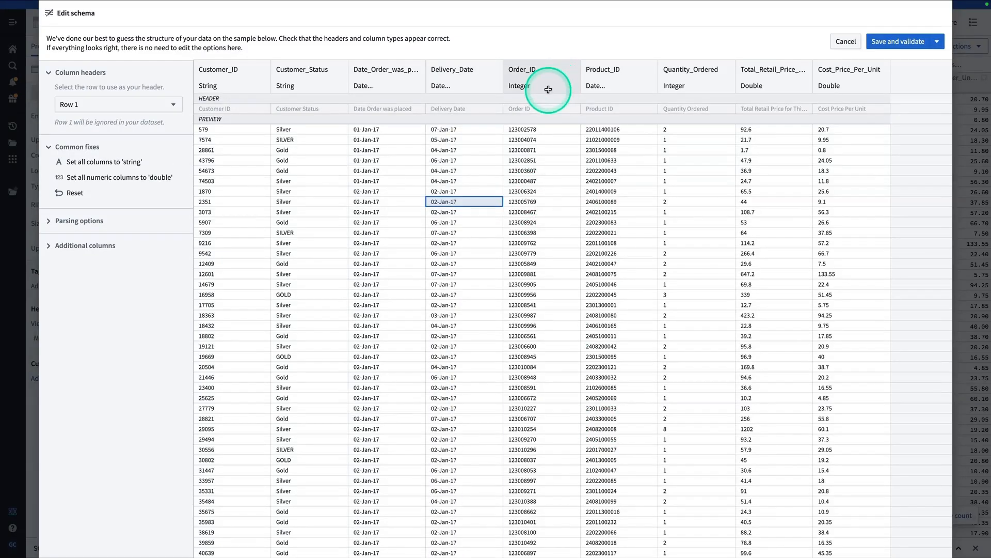
Set the Order_ID and Product_ID columns to String, then save and validate the schema.
{"action": "left_click", "coordinate": [550, 85]}
{"action": "left_click", "coordinate": [547, 107]}
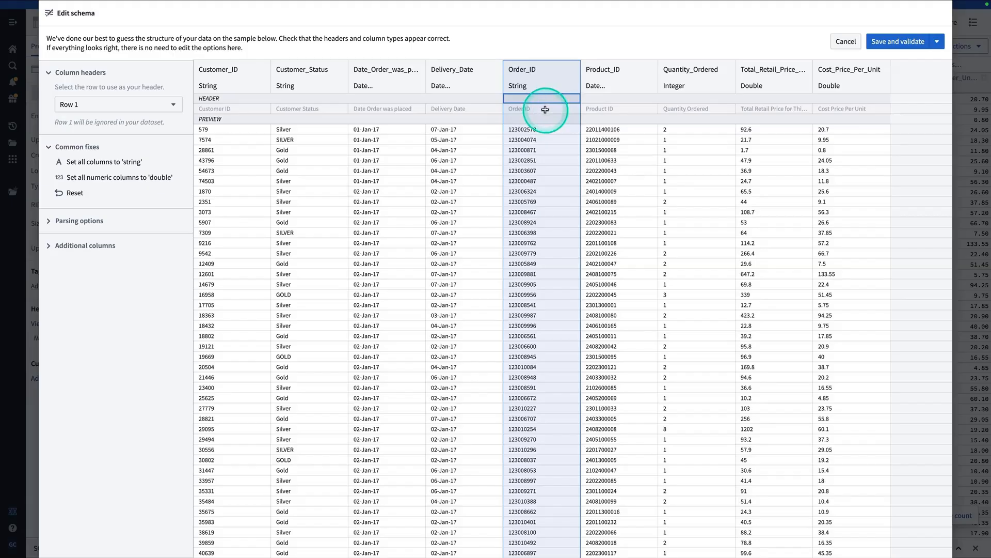
{"action": "left_click", "coordinate": [594, 86]}
{"action": "left_click", "coordinate": [600, 103]}
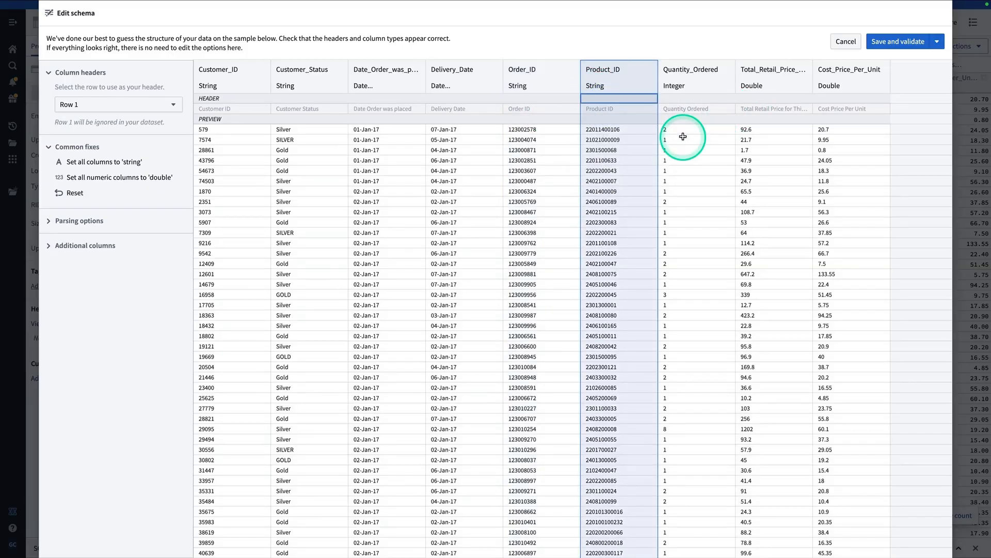
{"action": "left_click", "coordinate": [887, 47]}
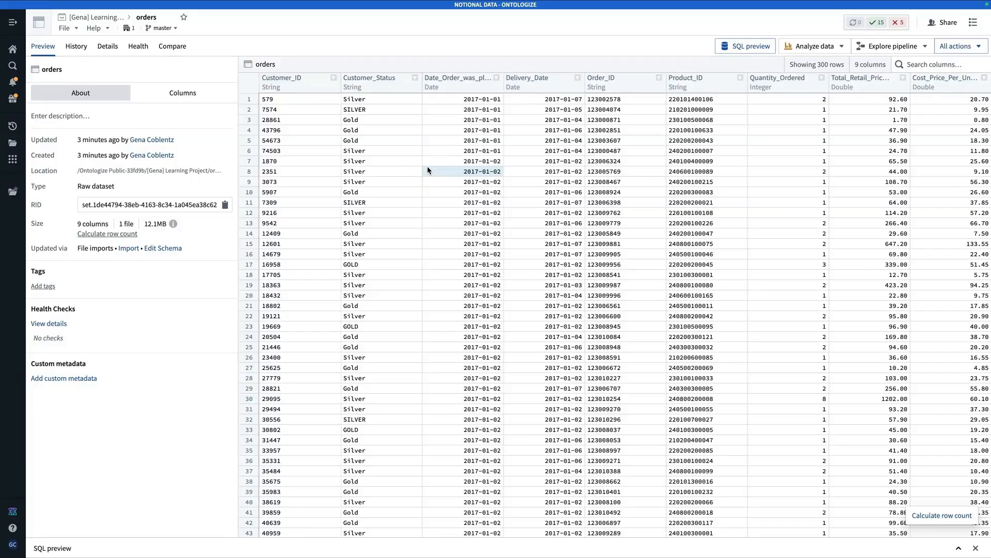
{"action": "left_click", "coordinate": [569, 197]}
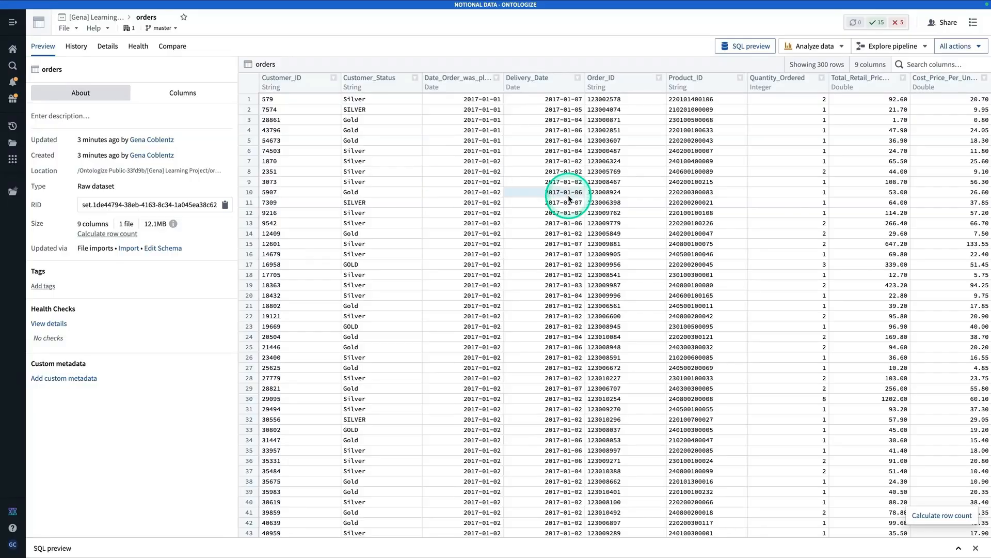
{"action": "left_click", "coordinate": [756, 108]}
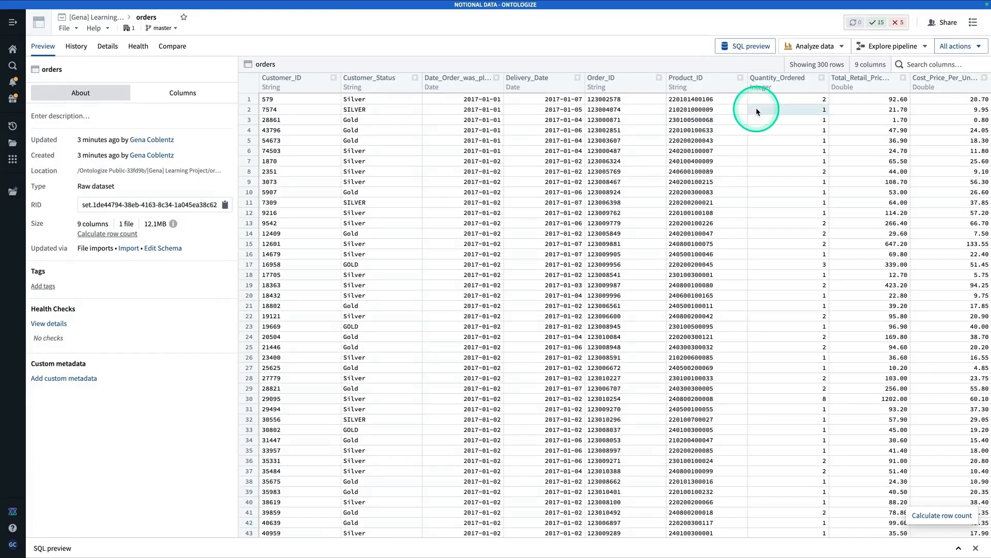
{"action": "left_click", "coordinate": [889, 94]}
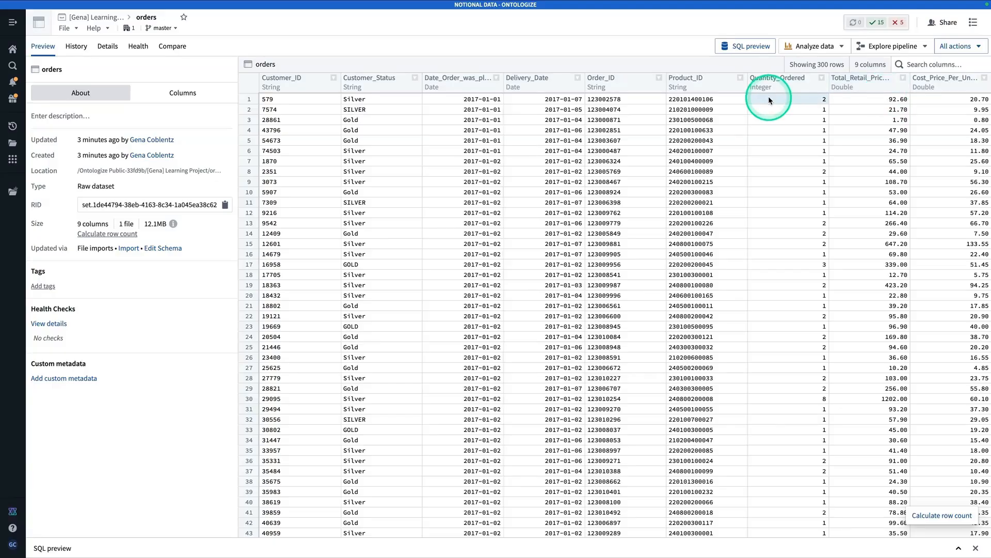
Start a new object type from the orders dataset, keeping orders as its existing backing datasource.
{"action": "left_click", "coordinate": [956, 47]}
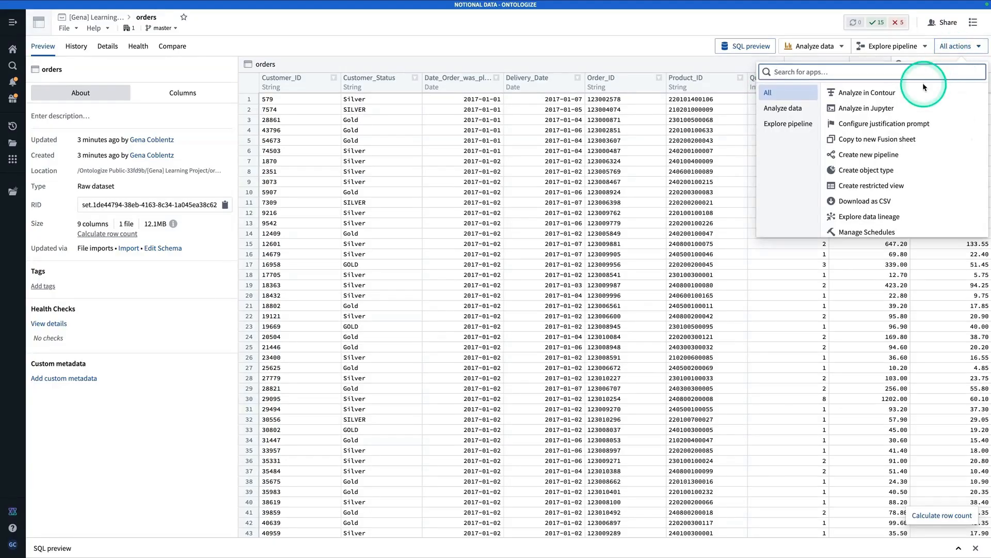
{"action": "left_click", "coordinate": [891, 173]}
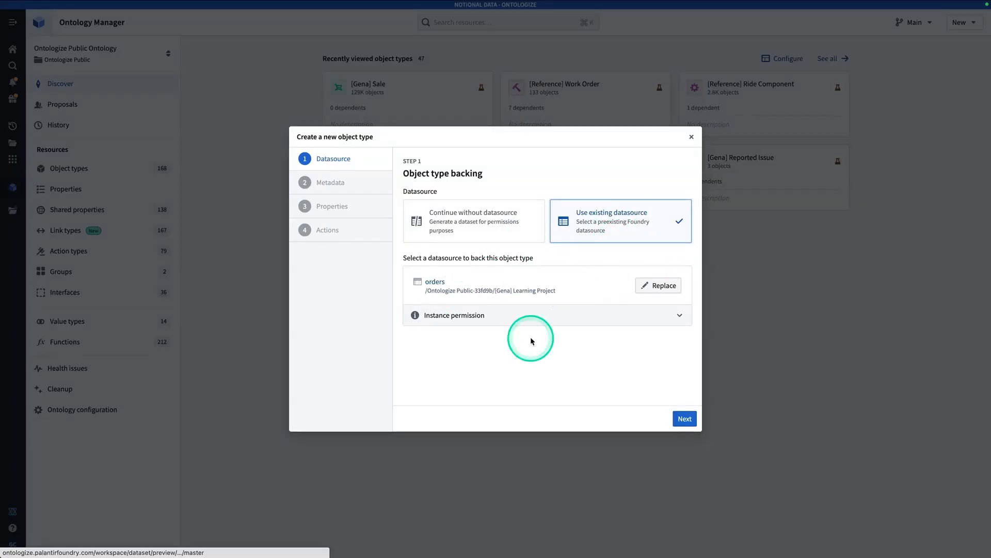
{"action": "left_click", "coordinate": [685, 418]}
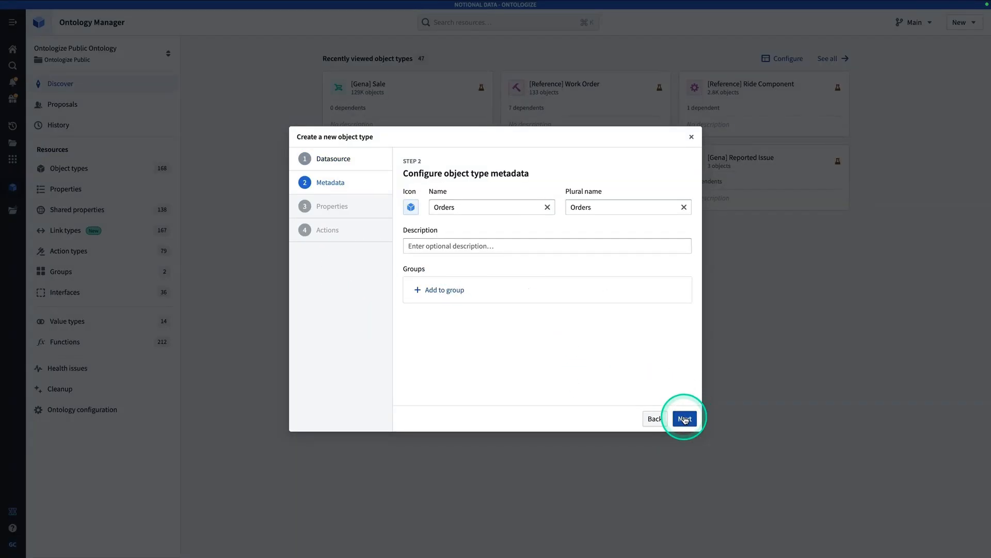
Give the object type a lime green shopping cart icon and name it Order, plural Orders, prefixed with the owner's bracketed first name.
{"action": "left_click", "coordinate": [412, 207]}
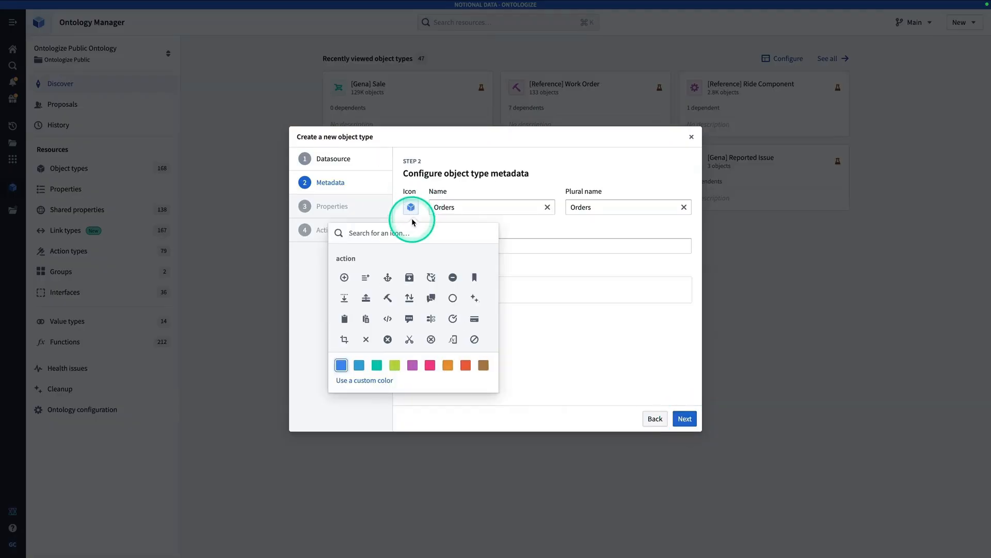
{"action": "type", "text": "sh"}
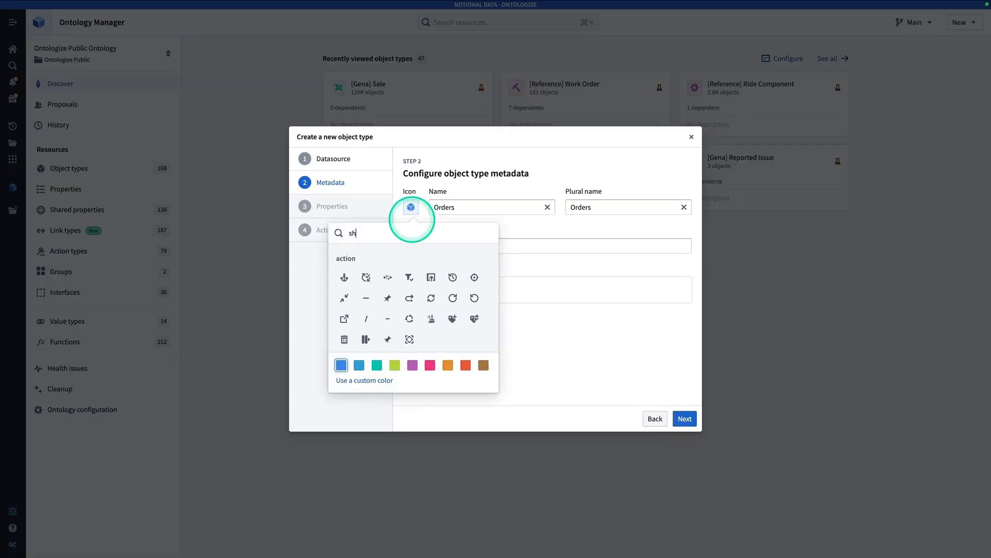
{"action": "type", "text": "opping"}
{"action": "left_click", "coordinate": [367, 278]}
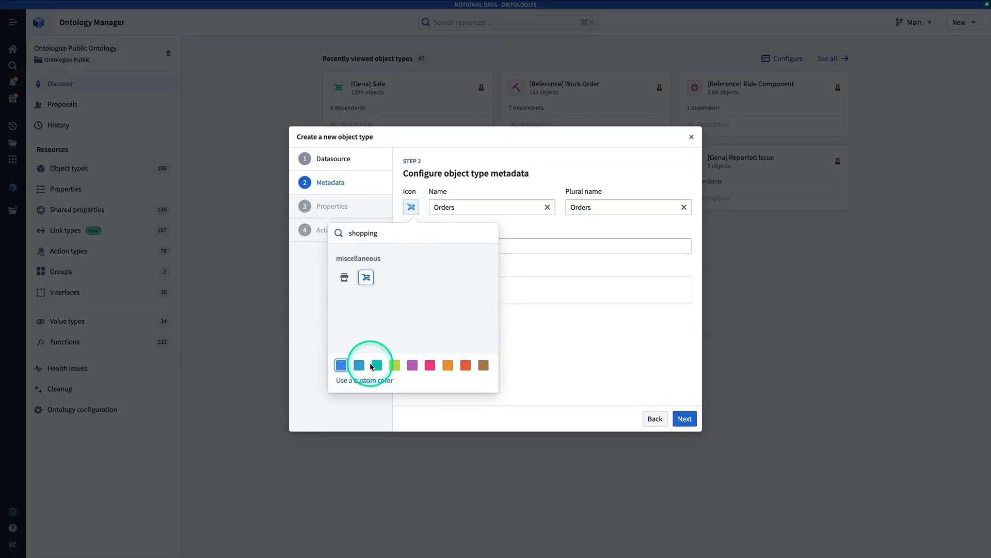
{"action": "left_click", "coordinate": [395, 365]}
{"action": "left_click", "coordinate": [435, 208]}
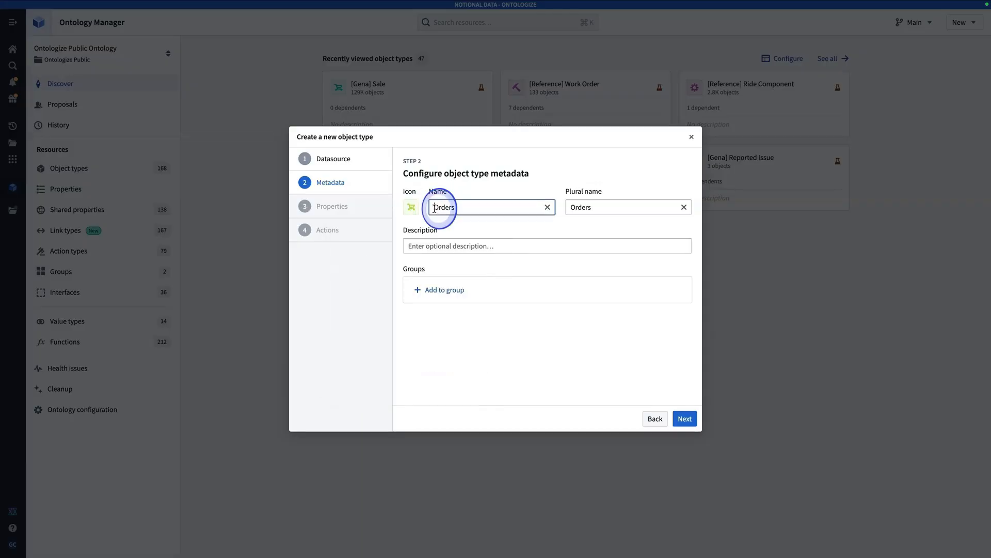
{"action": "type", "text": "[Gena]"}
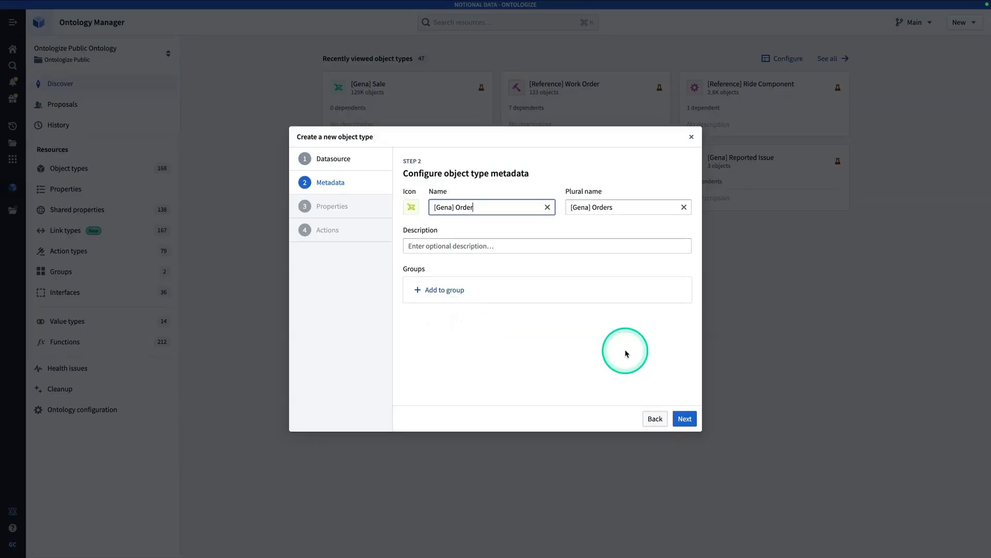
Set the Order ID property as both the primary key and the title of the object type.
{"action": "left_click", "coordinate": [687, 420]}
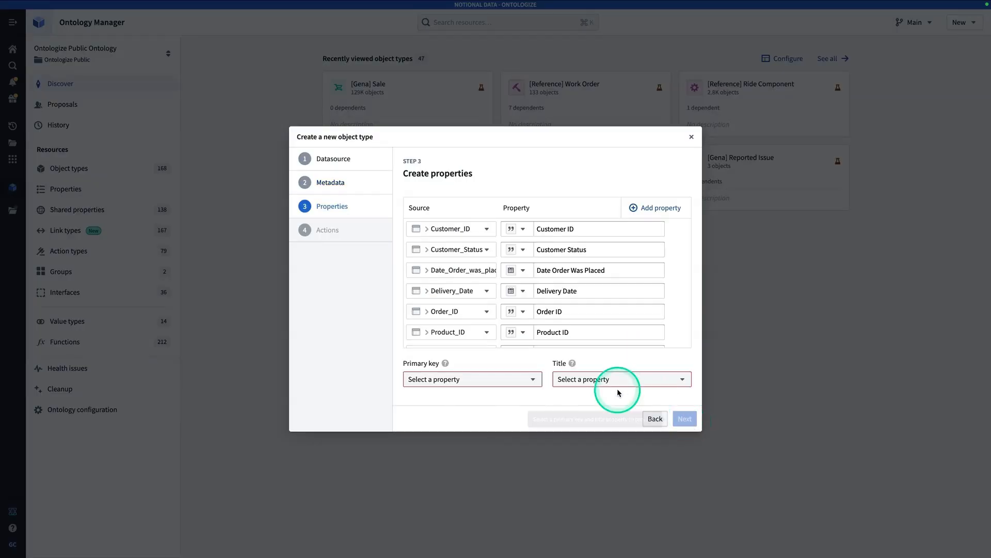
{"action": "left_click", "coordinate": [501, 385]}
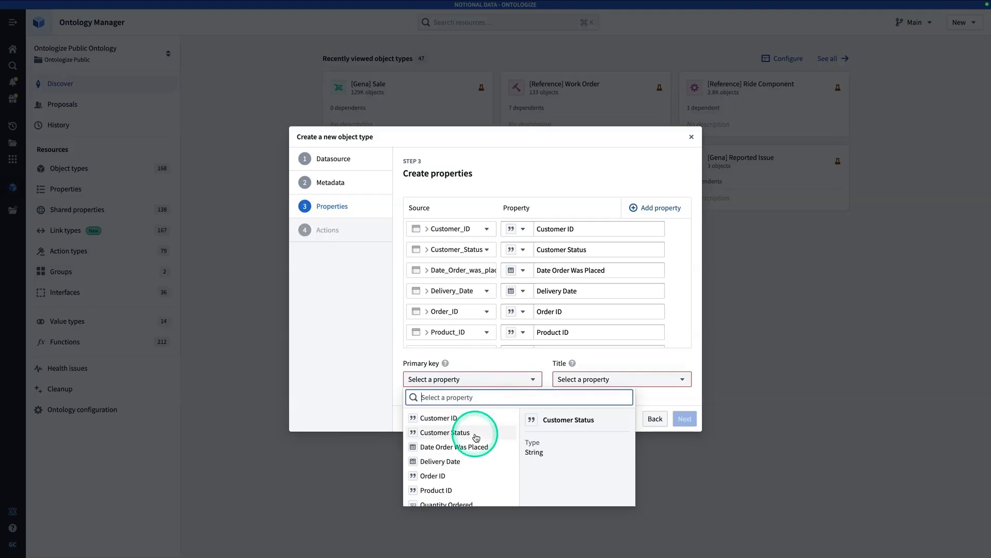
{"action": "left_click", "coordinate": [462, 476]}
{"action": "left_click", "coordinate": [608, 382]}
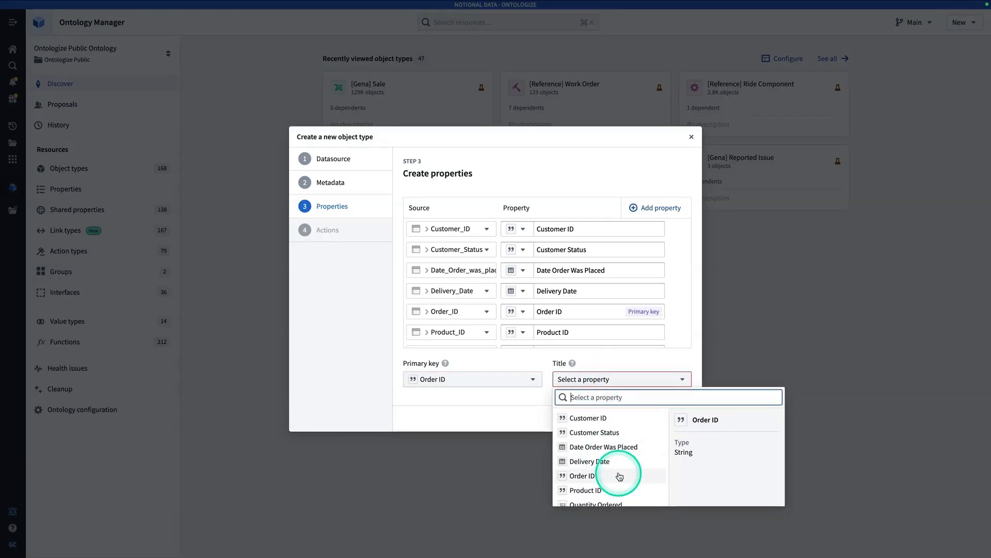
{"action": "left_click", "coordinate": [622, 475]}
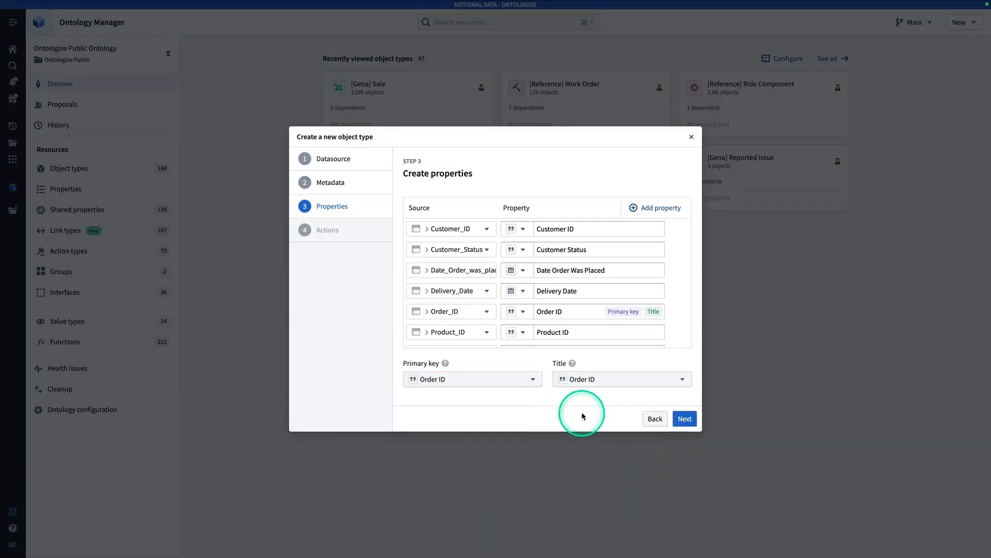
{"action": "scroll", "coordinate": [589, 291], "scroll_direction": "down", "scroll_amount": 3}
{"action": "scroll", "coordinate": [594, 296], "scroll_direction": "up", "scroll_amount": 3}
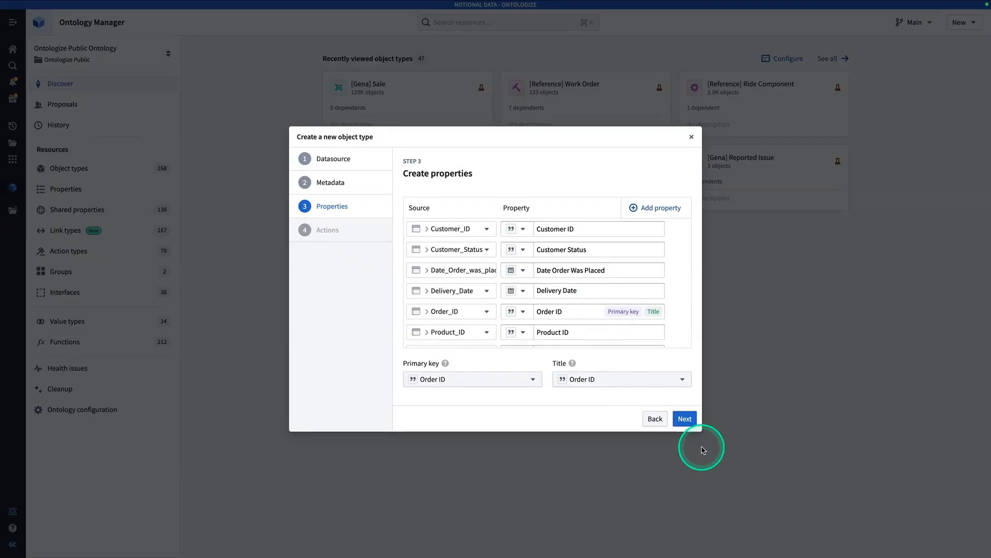
Create the Order object type without any actions and save all its changes to the ontology.
{"action": "left_click", "coordinate": [687, 420]}
{"action": "left_click", "coordinate": [682, 419]}
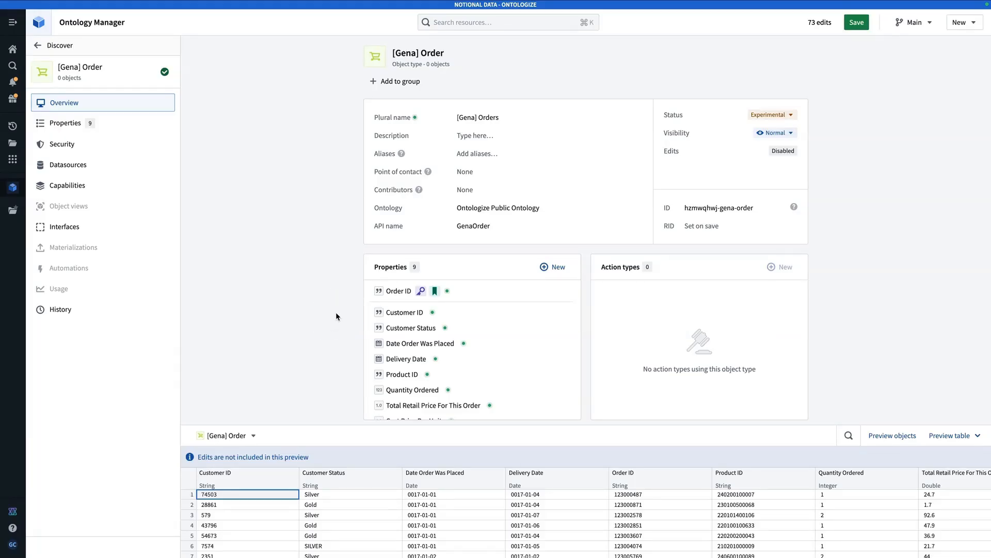
{"action": "left_click", "coordinate": [860, 24]}
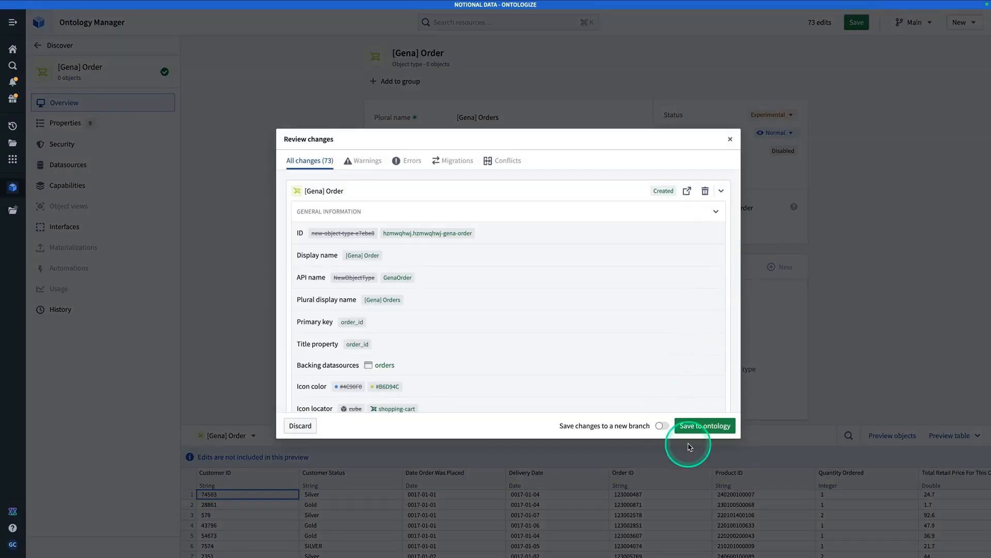
{"action": "left_click", "coordinate": [701, 421]}
{"action": "left_click", "coordinate": [594, 305]}
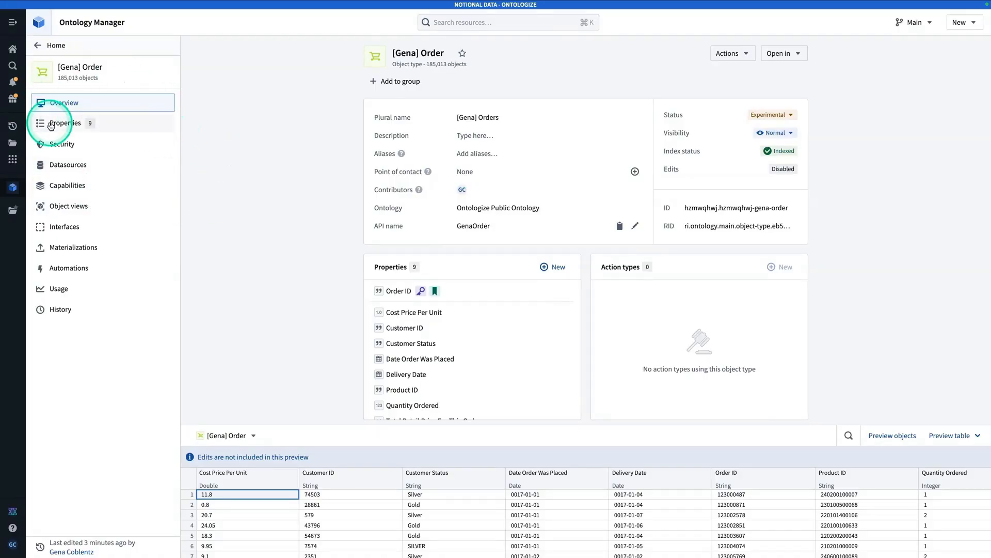
Examine the Order object type's backing datasource, object storage and live pipeline status.
{"action": "left_click", "coordinate": [106, 172]}
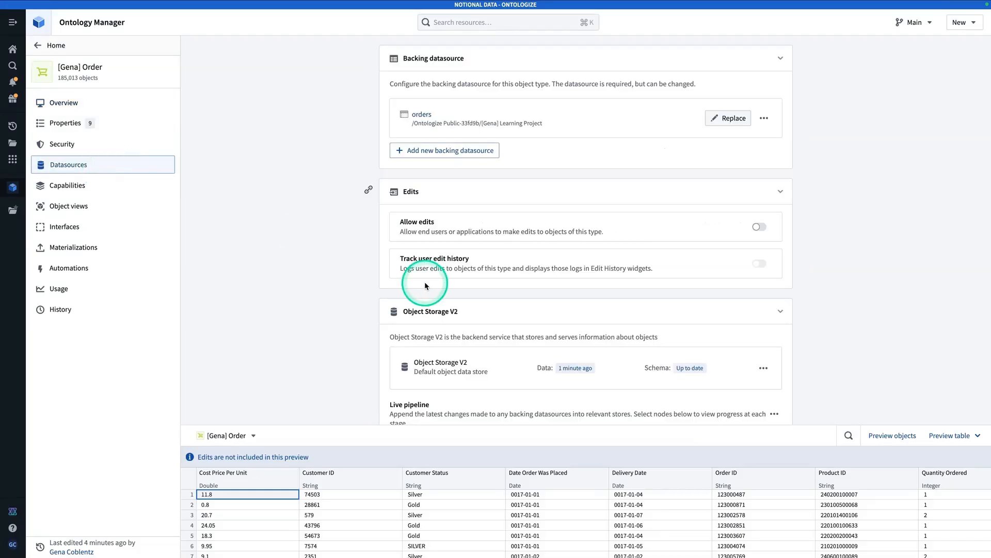
{"action": "scroll", "coordinate": [635, 341], "scroll_direction": "down", "scroll_amount": 3}
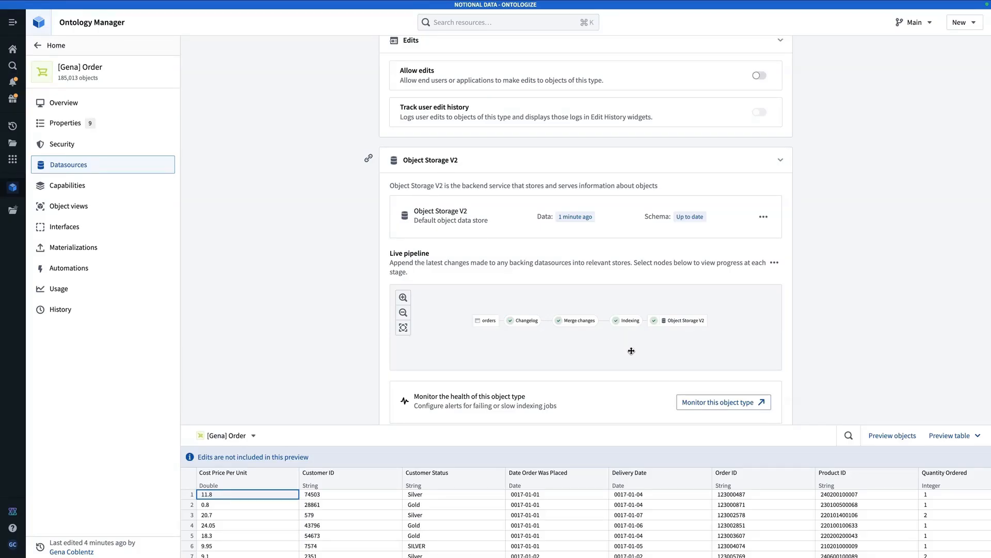
{"action": "left_click", "coordinate": [318, 327]}
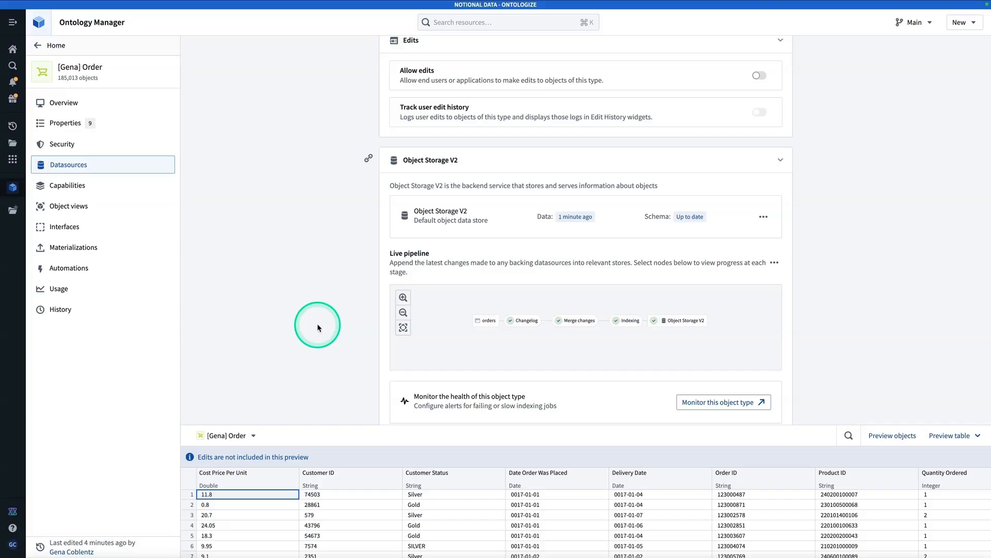
Search the platform for "aip agent" and open AIP Agent Studio in a new browser tab.
{"action": "key", "text": "super+j"}
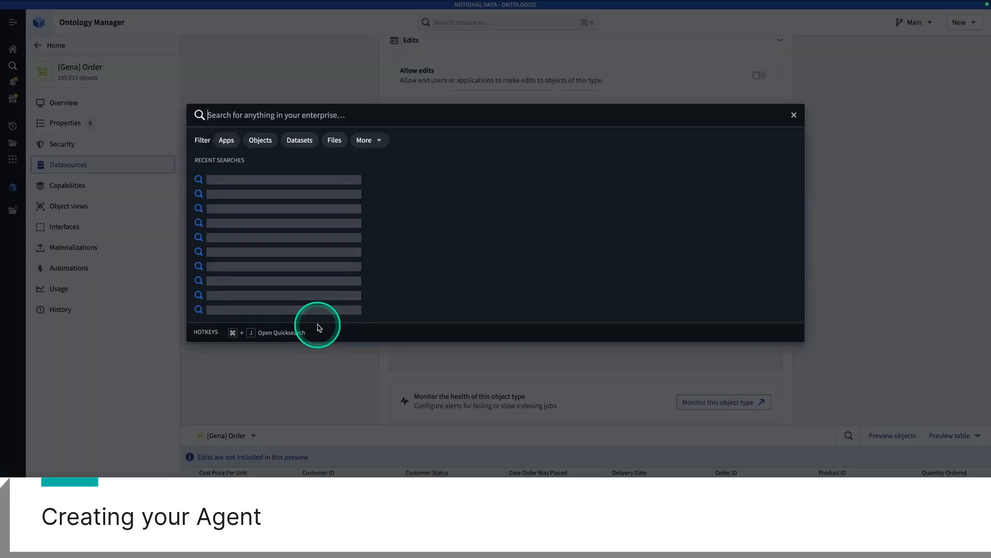
{"action": "type", "text": "aip agnet"}
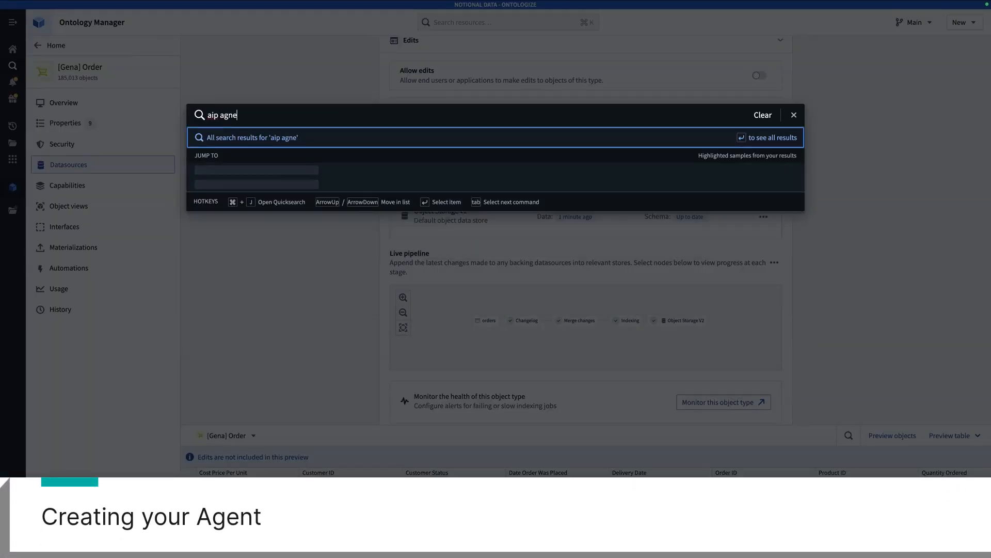
{"action": "key", "text": "BackSpace"}
{"action": "key", "text": "BackSpace"}
{"action": "key", "text": "BackSpace"}
{"action": "type", "text": "ent"}
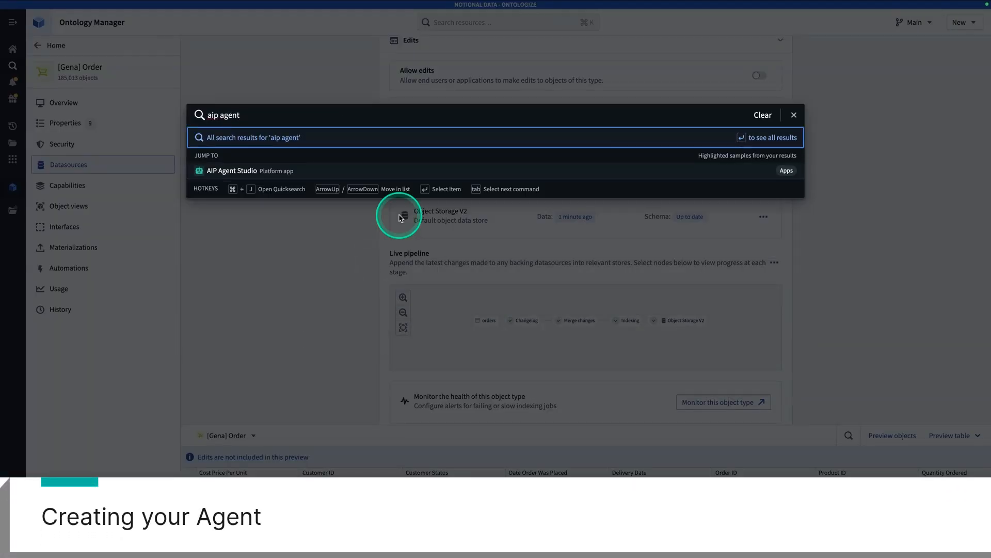
{"action": "right_click", "coordinate": [312, 171]}
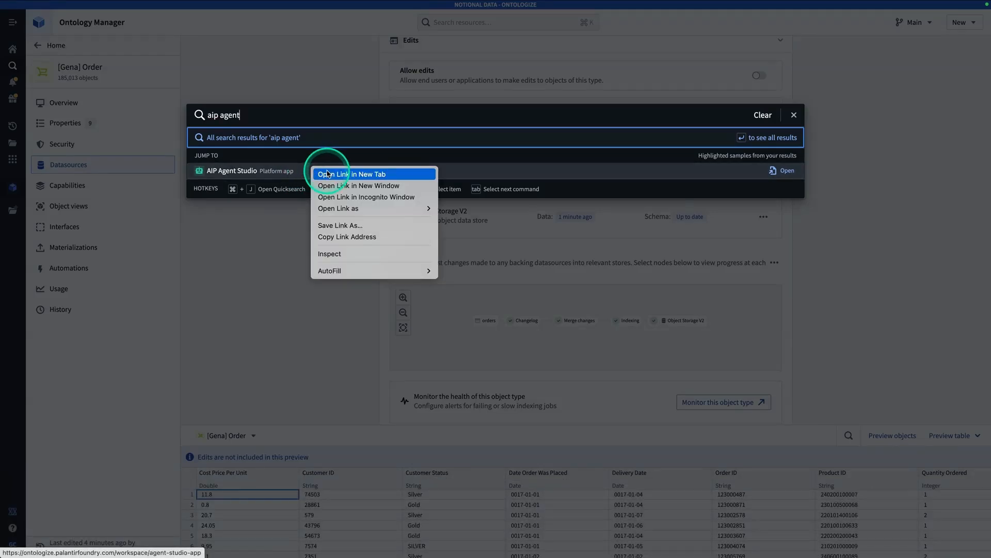
{"action": "left_click", "coordinate": [327, 174]}
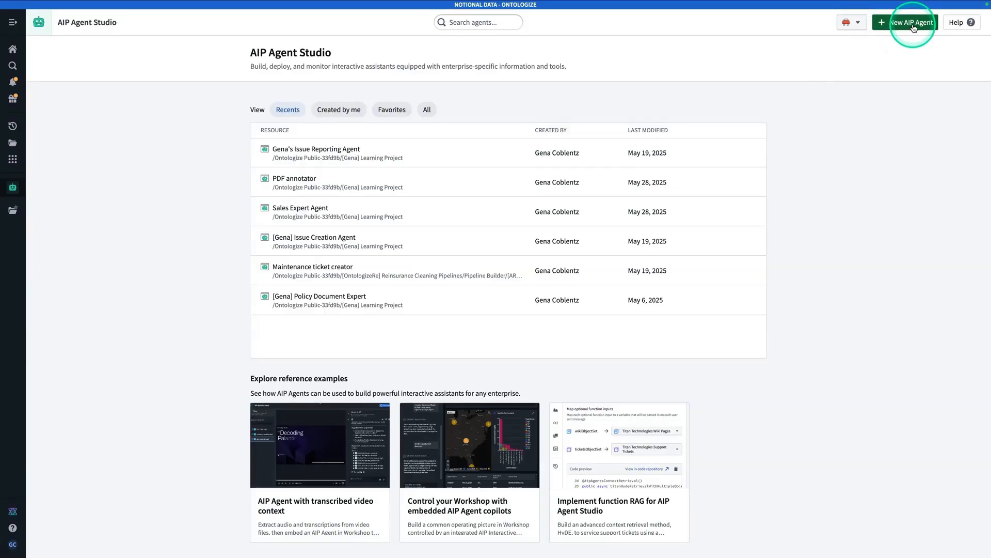
Start a new standard agent named Orders Expert with the description "Ask me questions about orders!".
{"action": "left_click", "coordinate": [915, 25]}
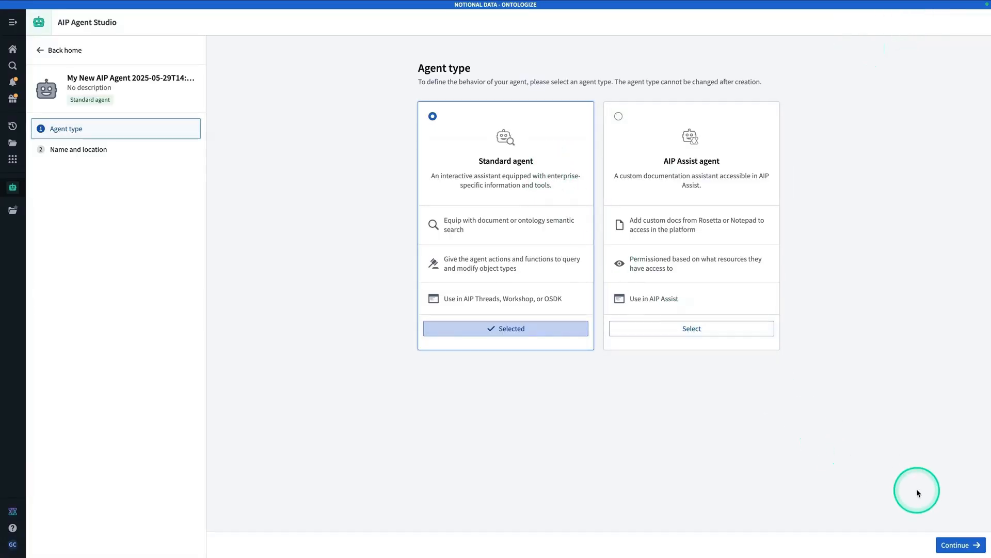
{"action": "left_click", "coordinate": [954, 545]}
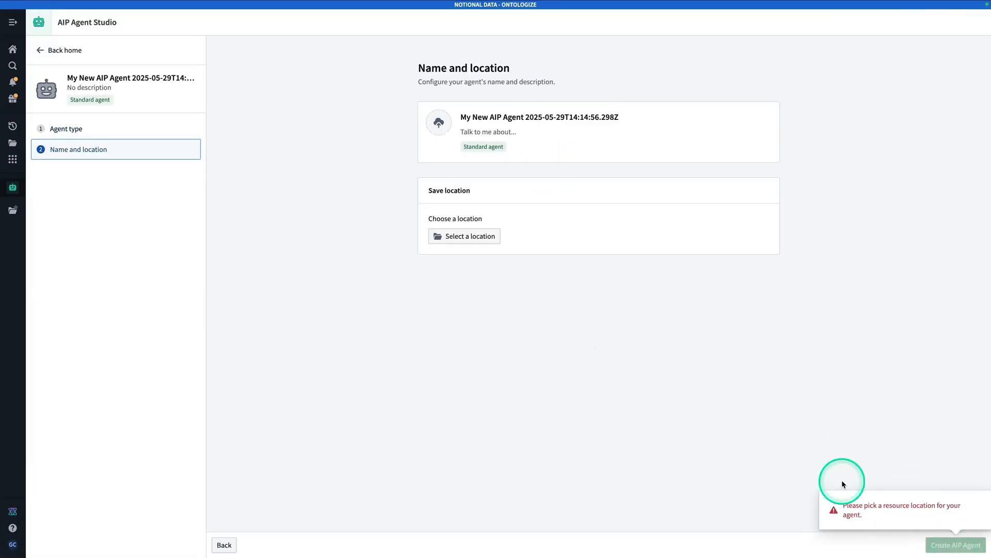
{"action": "left_click", "coordinate": [560, 114]}
{"action": "triple_click", "coordinate": [560, 115]}
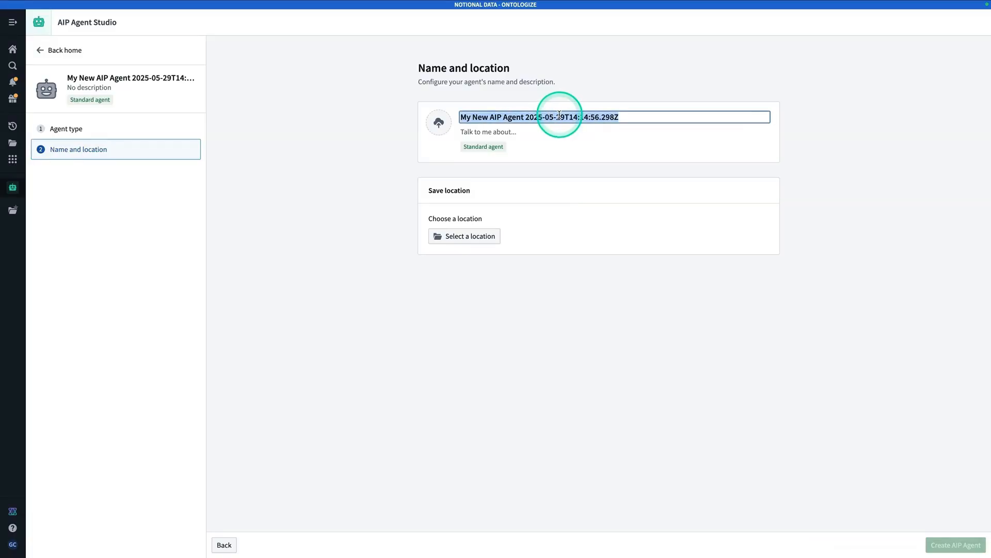
{"action": "type", "text": "Orders E"}
{"action": "key", "text": "BackSpace"}
{"action": "type", "text": "Expert"}
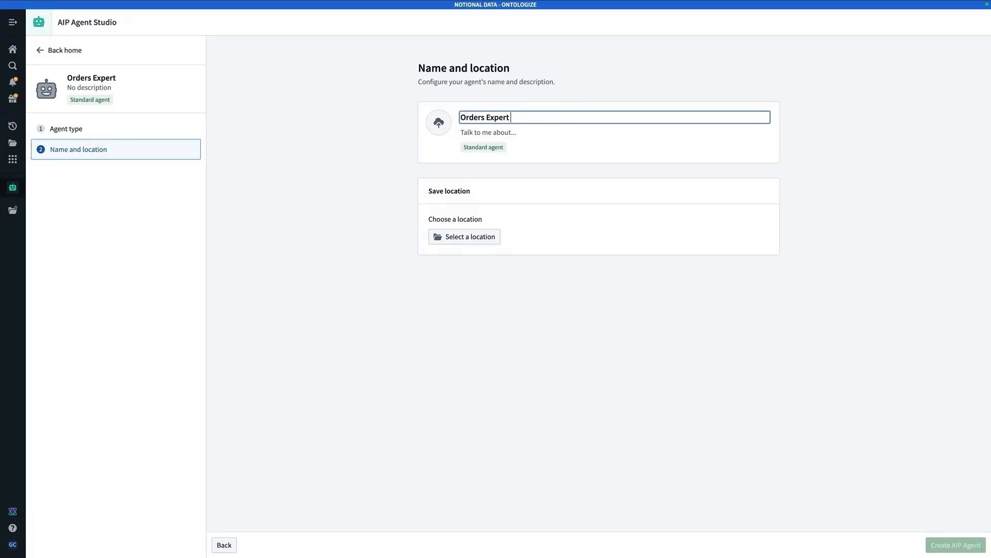
{"action": "left_click", "coordinate": [472, 132]}
{"action": "type", "text": "Ask me ques"}
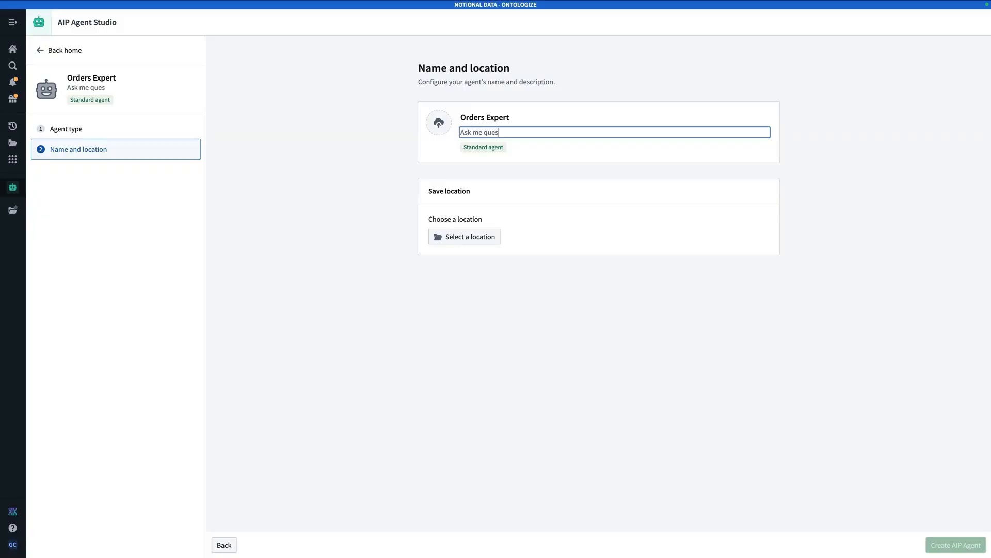
{"action": "type", "text": "tions about orders!"}
{"action": "left_click", "coordinate": [553, 279]}
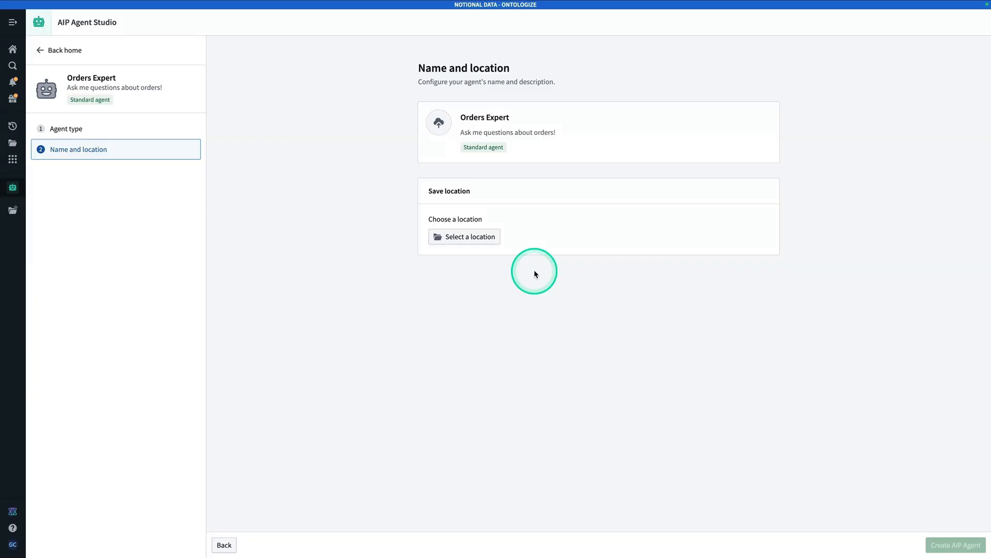
Choose the owner's Learning Project as the save location and create the agent.
{"action": "left_click", "coordinate": [477, 236]}
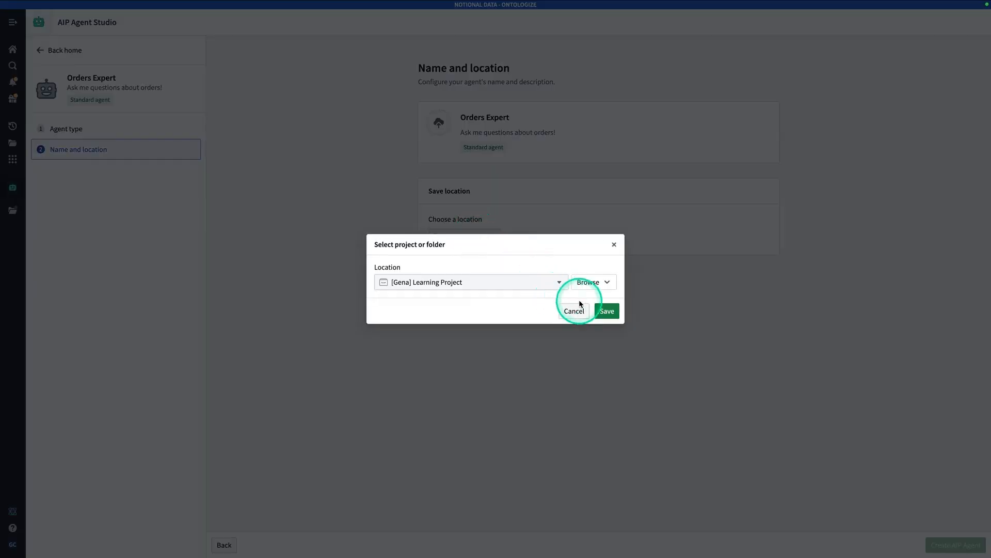
{"action": "left_click", "coordinate": [607, 311]}
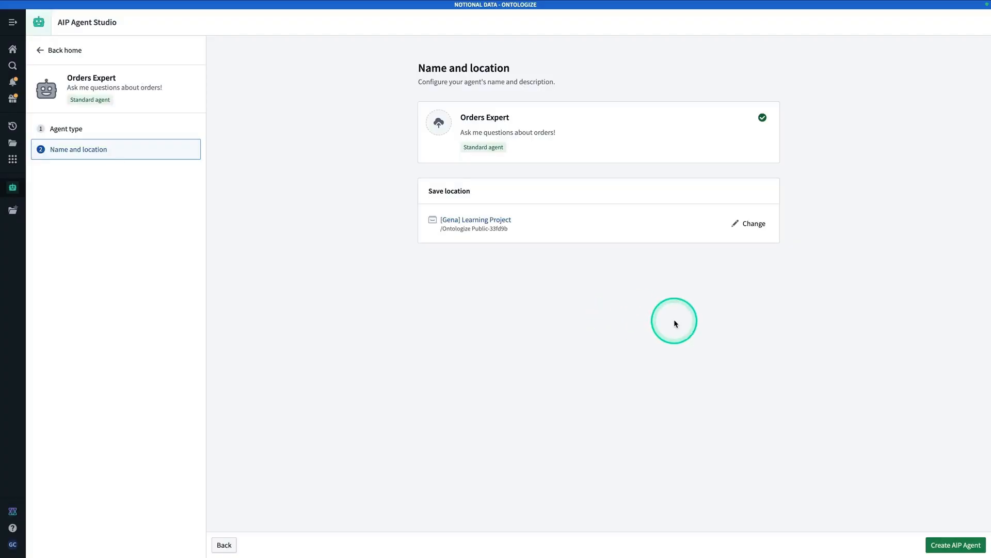
{"action": "left_click", "coordinate": [958, 546]}
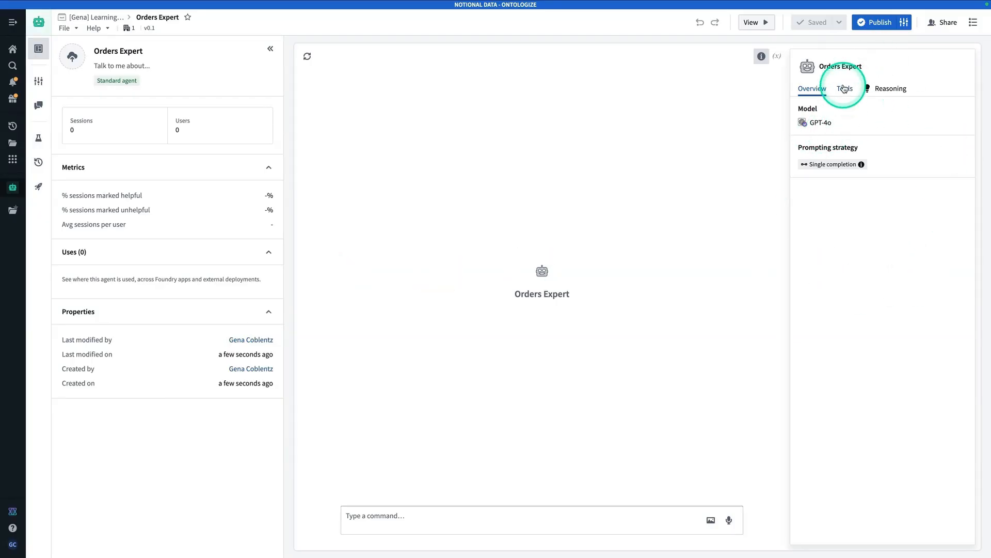
Look through the new agent's tools, reasoning and model overview.
{"action": "left_click", "coordinate": [844, 89]}
{"action": "left_click", "coordinate": [889, 91]}
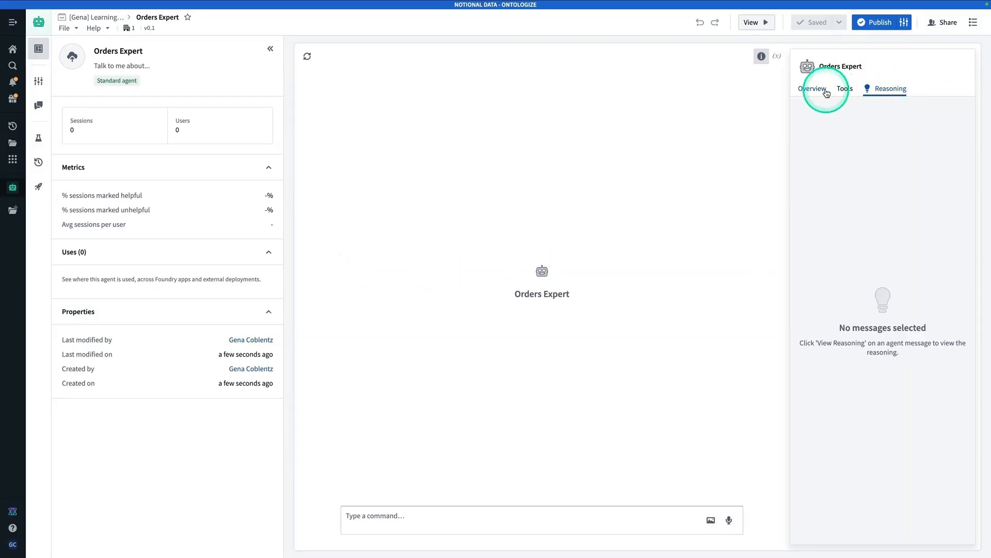
{"action": "left_click", "coordinate": [805, 91]}
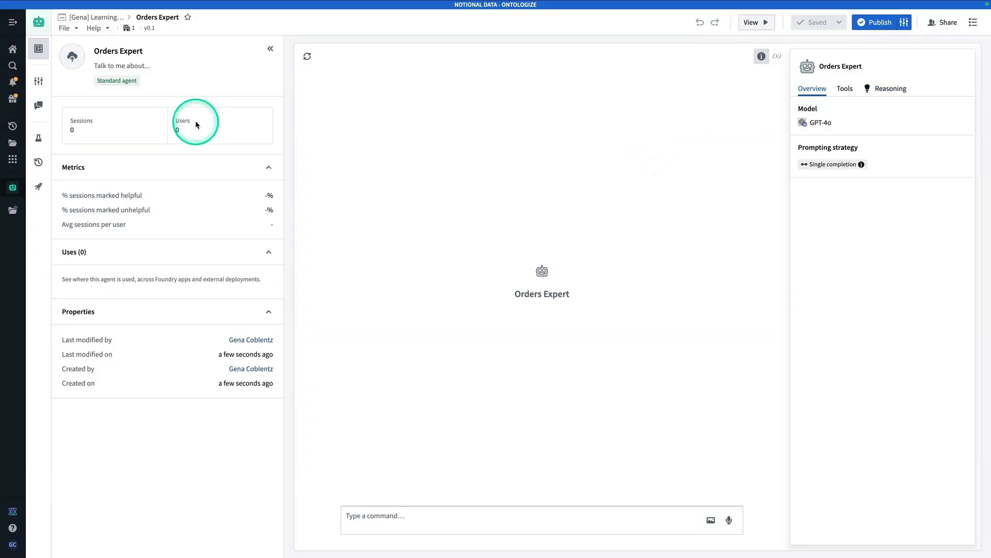
Add an Object query tool to the agent's configuration, using the owner's Order object type.
{"action": "left_click", "coordinate": [36, 81]}
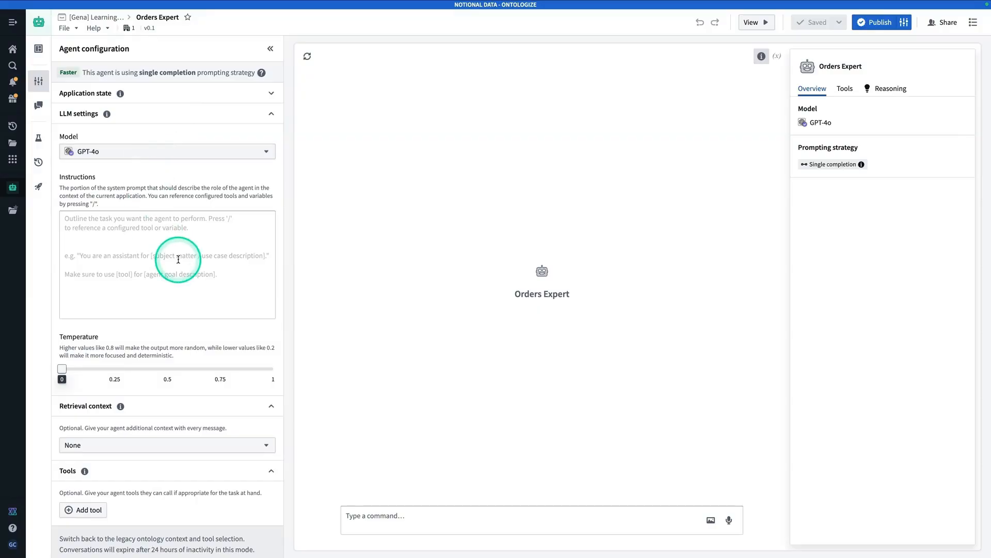
{"action": "scroll", "coordinate": [177, 260], "scroll_direction": "down", "scroll_amount": 1}
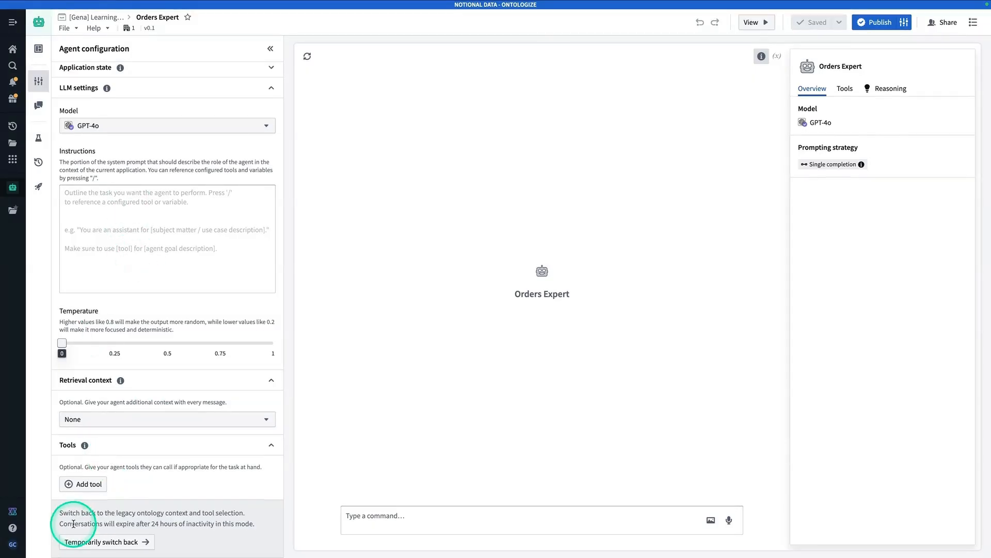
{"action": "left_click", "coordinate": [85, 487]}
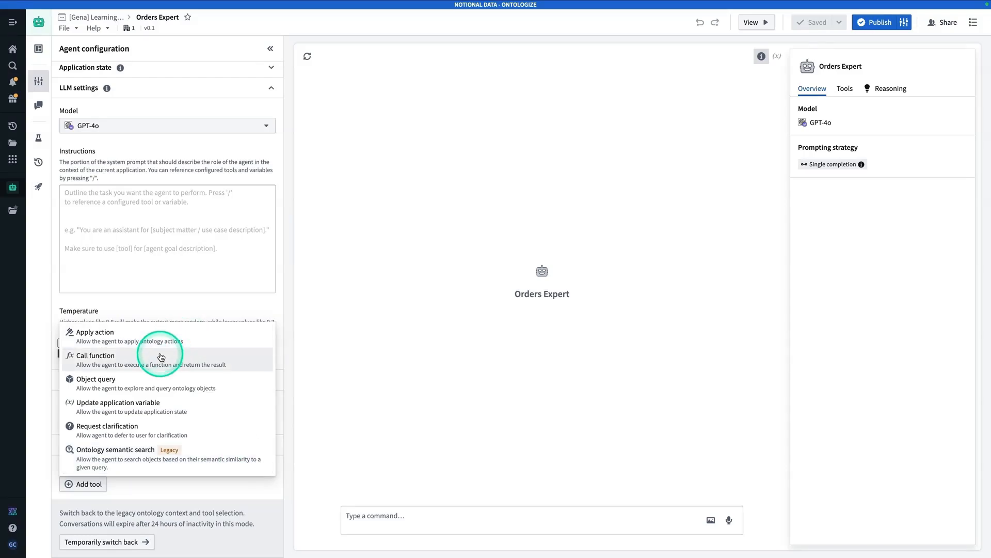
{"action": "left_click", "coordinate": [203, 383]}
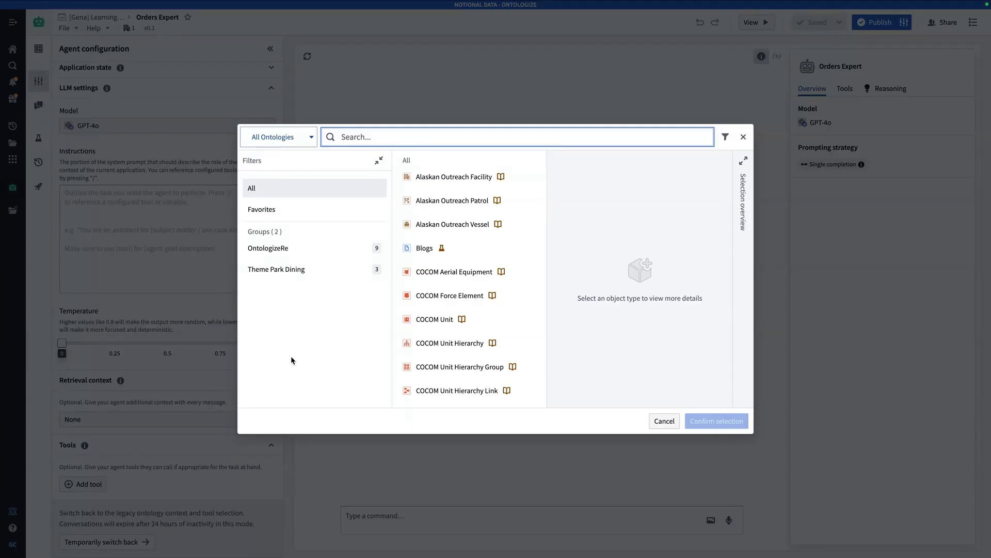
{"action": "left_click", "coordinate": [398, 143]}
{"action": "type", "text": "orders"}
{"action": "key", "text": "BackSpace"}
{"action": "mouse_move", "coordinate": [492, 225]}
{"action": "left_click", "coordinate": [524, 222]}
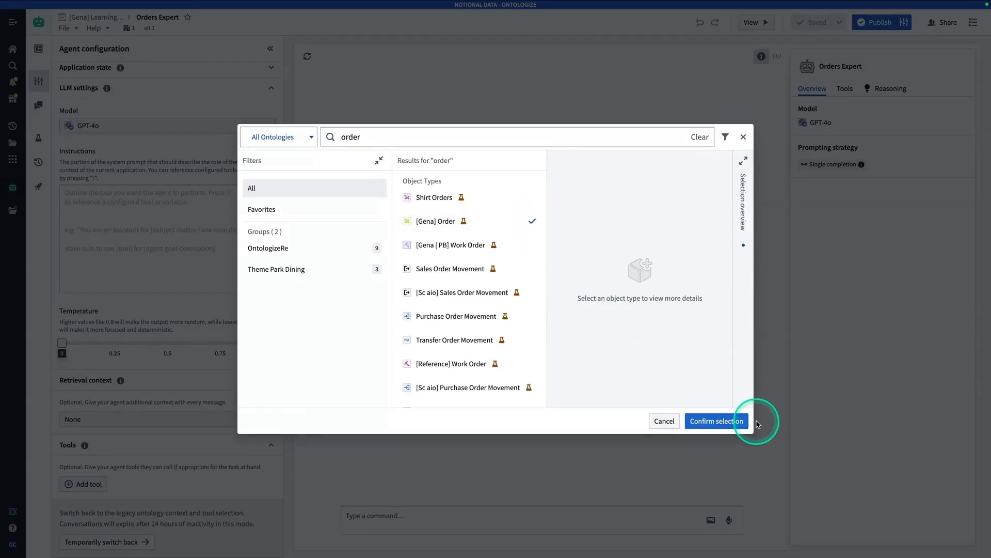
{"action": "left_click", "coordinate": [729, 421]}
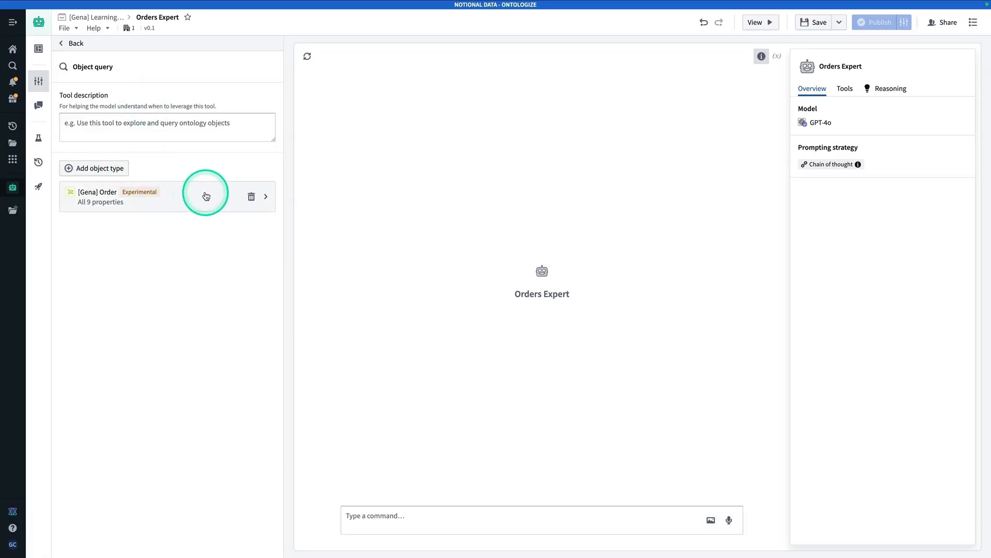
Describe the Object query tool as "Use this tool to answer user questions about orders".
{"action": "left_click", "coordinate": [132, 127]}
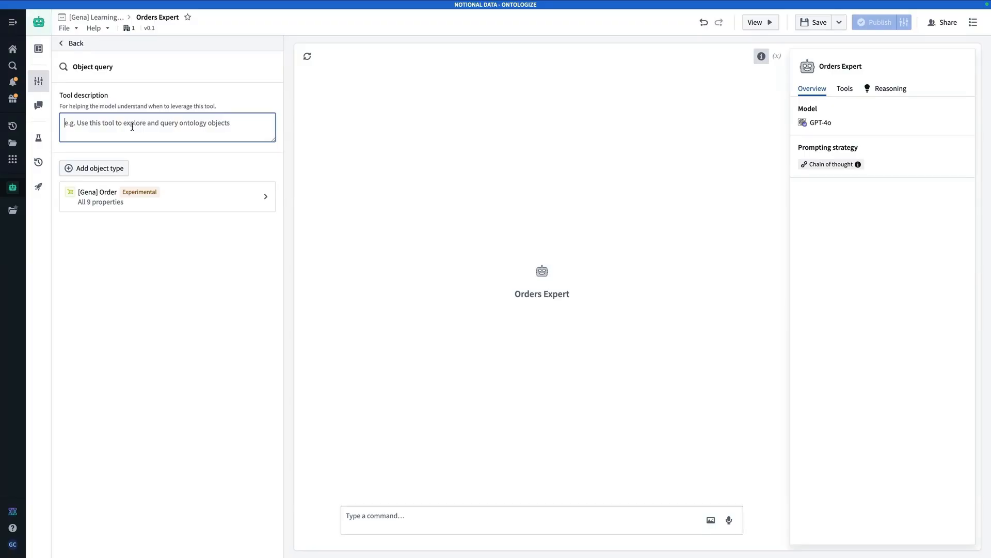
{"action": "type", "text": "Us"}
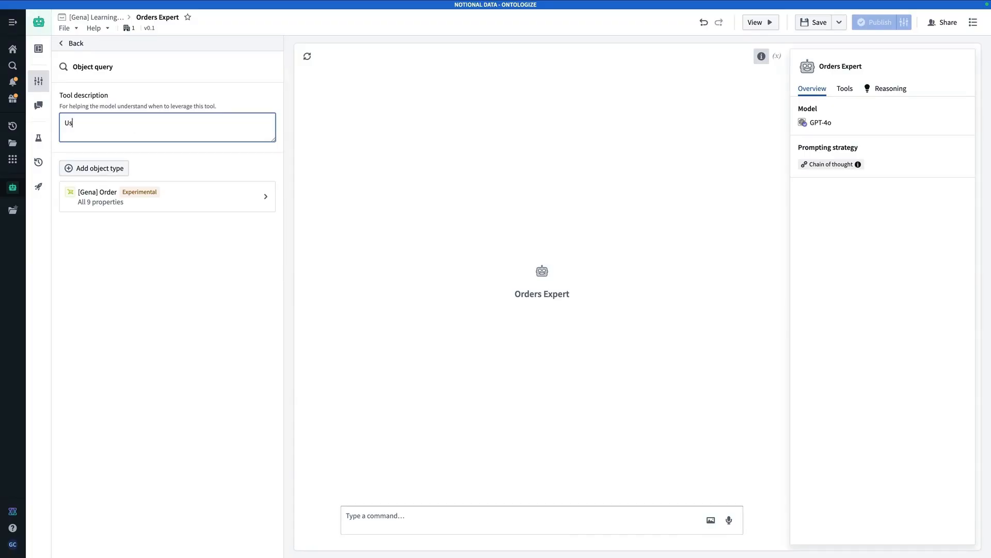
{"action": "type", "text": "e this tool to answer user questions about orders"}
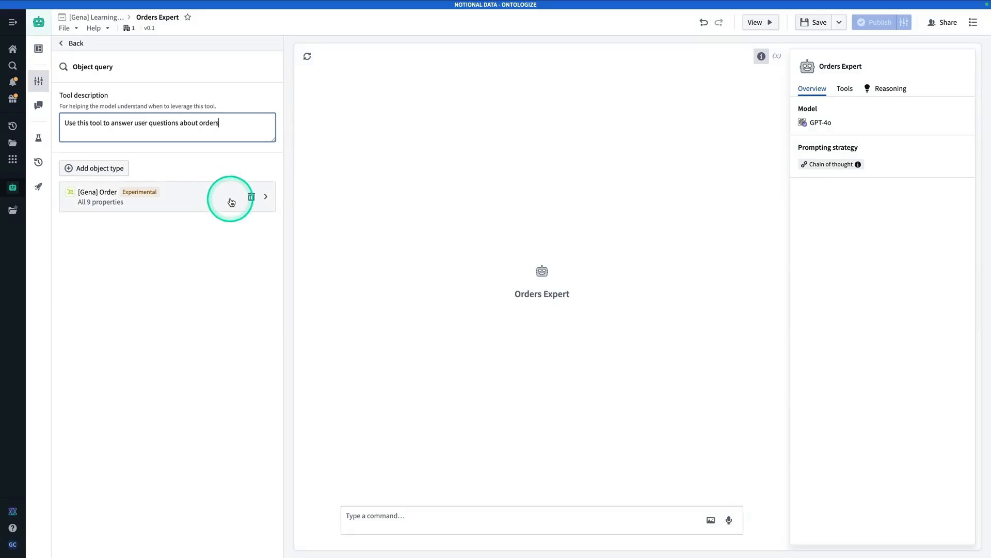
Review the Order object type's properties and input/output variable options, and return to the main agent configuration.
{"action": "left_click", "coordinate": [214, 199]}
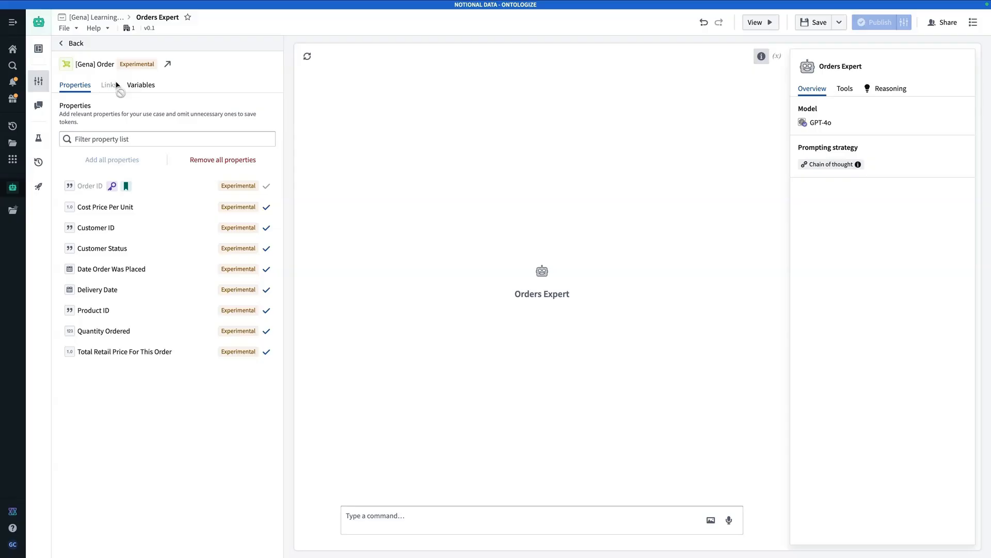
{"action": "left_click", "coordinate": [138, 85]}
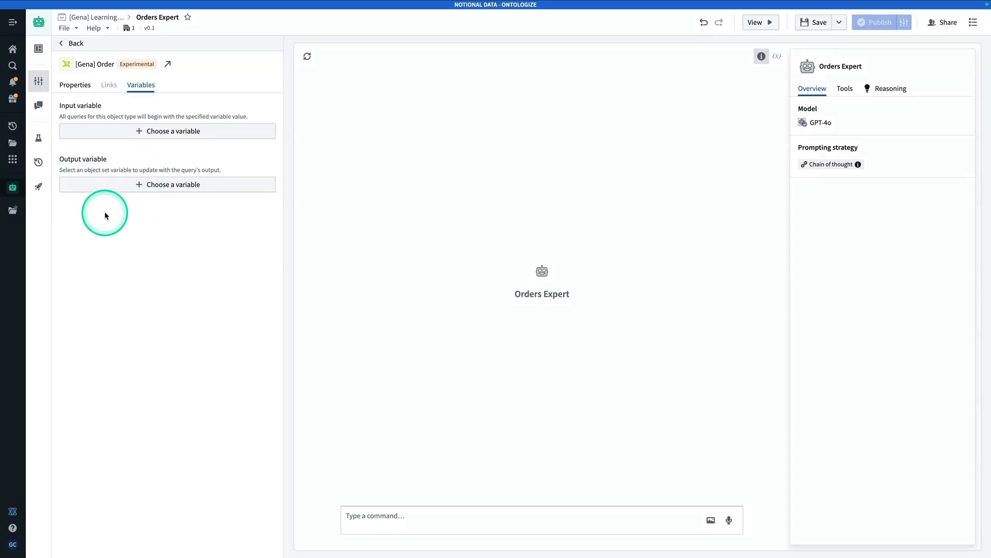
{"action": "left_click", "coordinate": [70, 45]}
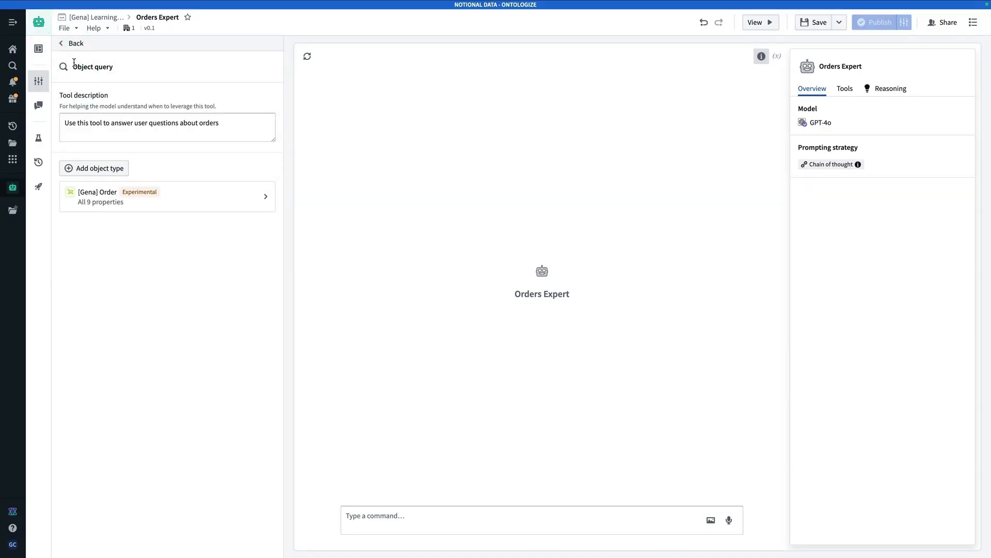
{"action": "left_click", "coordinate": [74, 51]}
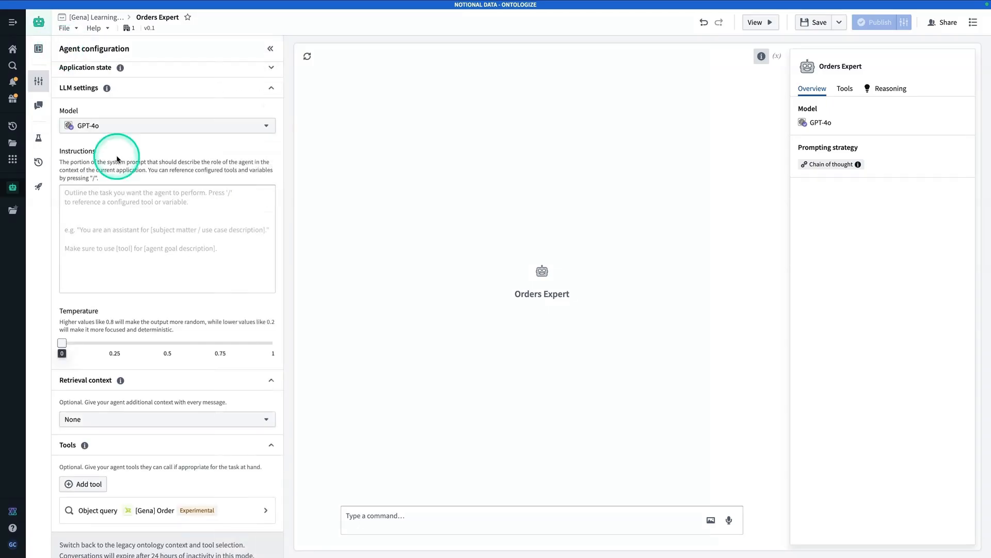
Begin the agent's instructions with "You are an expert on your organizations orders. Your job is to answer user questions about orders using".
{"action": "left_click", "coordinate": [171, 221]}
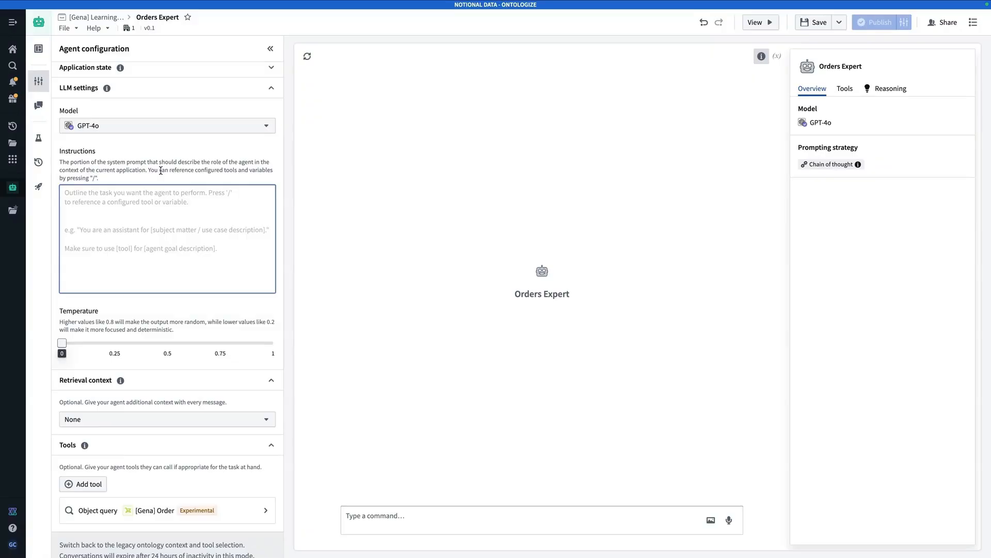
{"action": "left_click", "coordinate": [169, 209]}
{"action": "type", "text": "Y"}
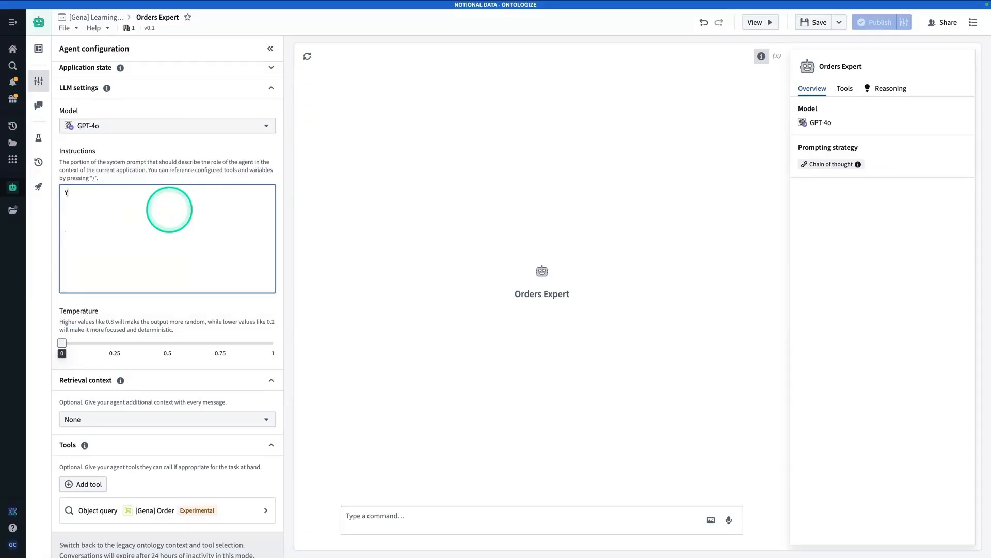
{"action": "type", "text": "ou are an exper"}
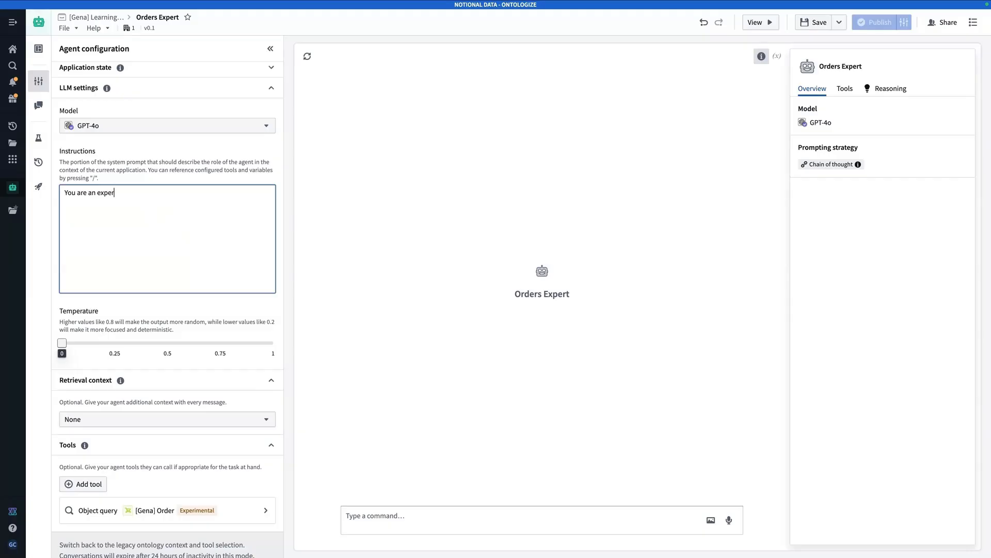
{"action": "type", "text": "t on your organizations orders. Your job is to answer tus"}
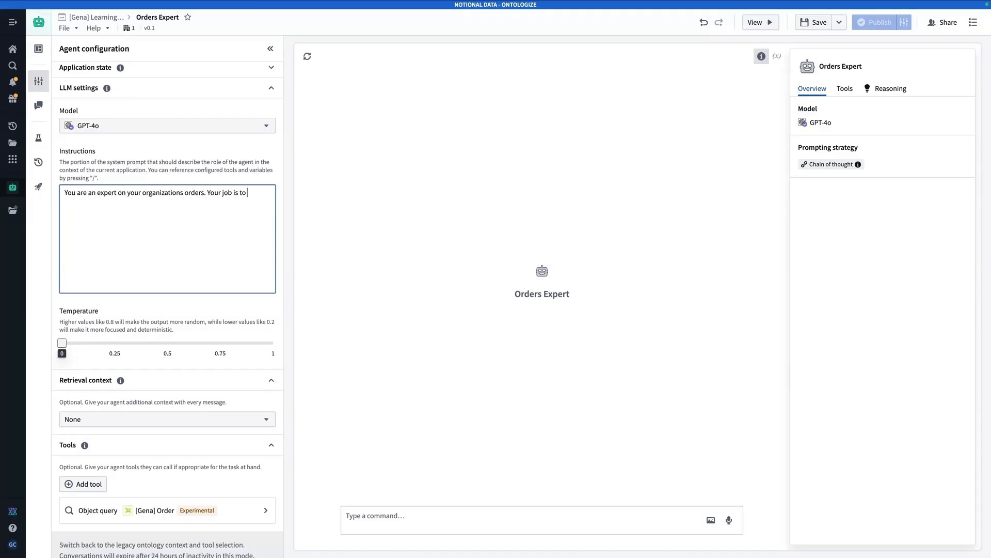
{"action": "key", "text": "BackSpace"}
{"action": "key", "text": "BackSpace"}
{"action": "key", "text": "BackSpace"}
{"action": "type", "text": "user questions about orders using"}
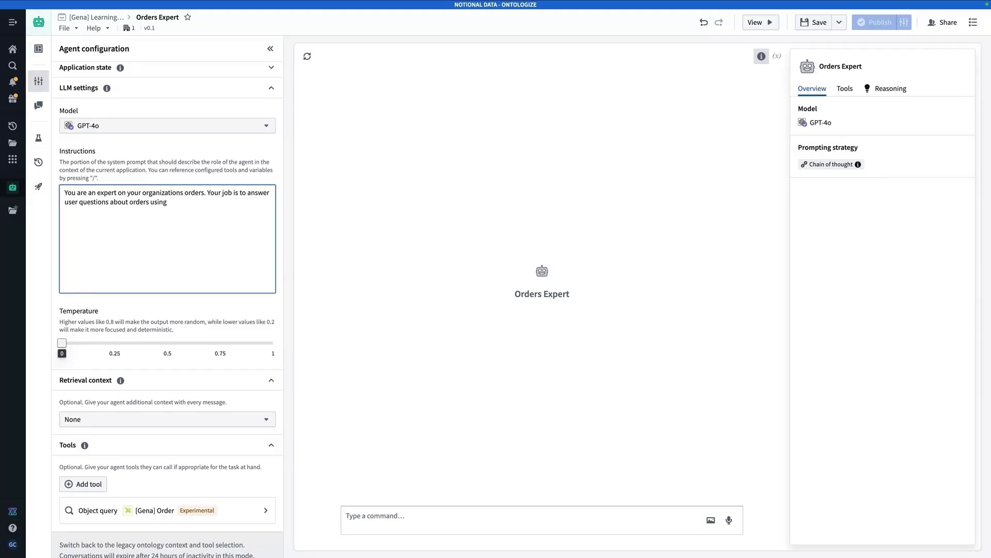
Complete the instruction with "your Object query tool.", referencing the configured tool, and add a separate paragraph "Respond in a helpful and friendly tone.".
{"action": "type", "text": " your /"}
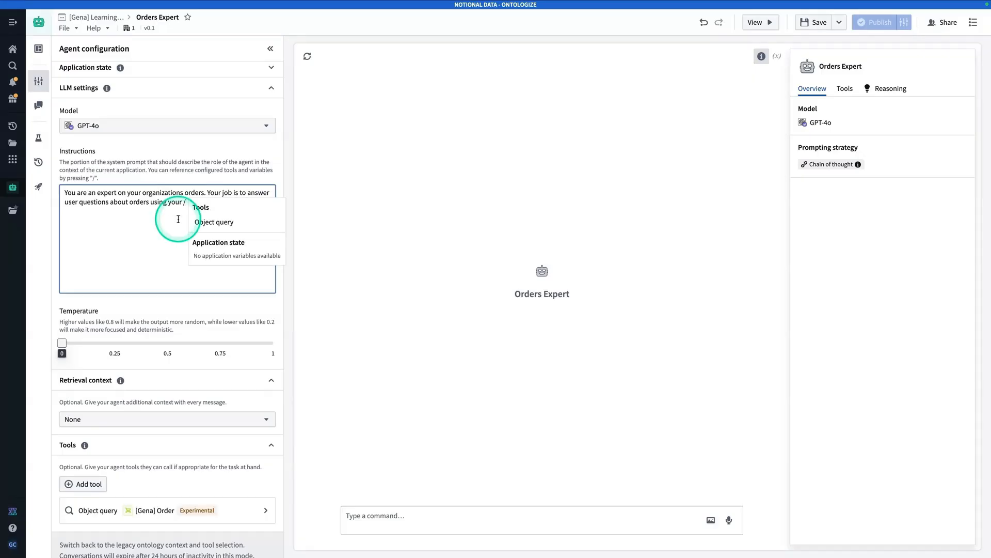
{"action": "left_click", "coordinate": [229, 225]}
{"action": "type", "text": "tool."}
{"action": "key", "text": "Return"}
{"action": "key", "text": "Return"}
{"action": "type", "text": "Respond "}
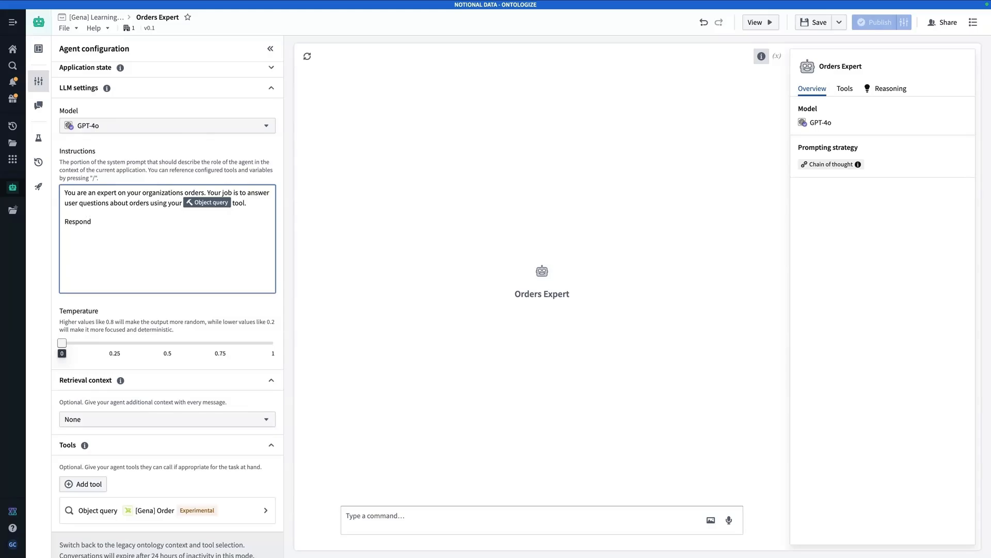
{"action": "type", "text": "in a helpful and friendly tone."}
Ask the agent "What is the average quantity ordered?" in its test chat.
{"action": "left_click", "coordinate": [444, 507]}
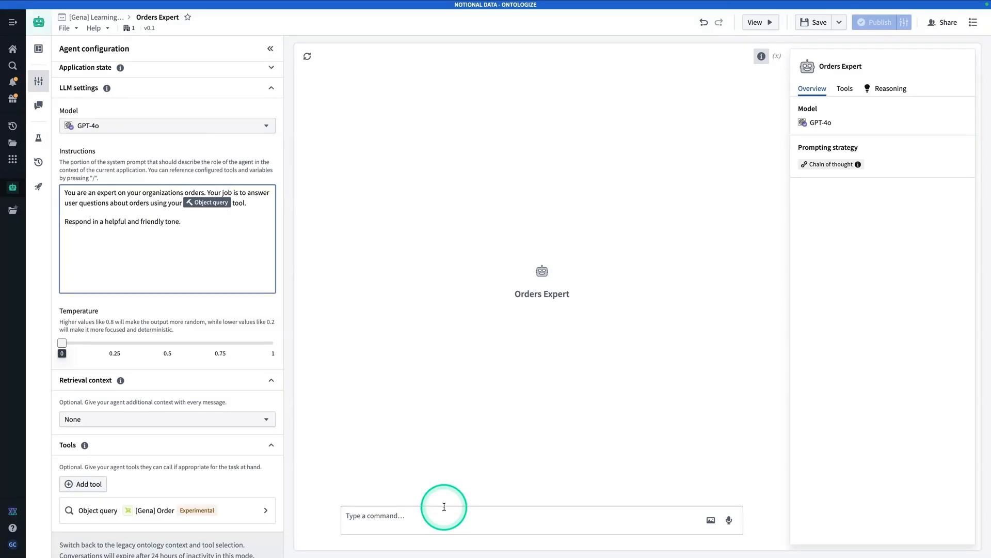
{"action": "left_click", "coordinate": [442, 513]}
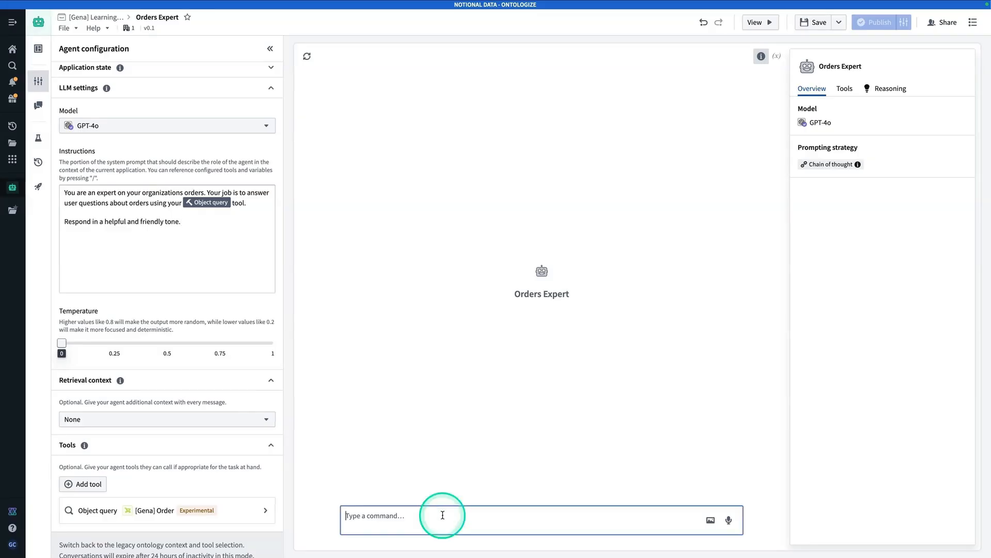
{"action": "type", "text": "What"}
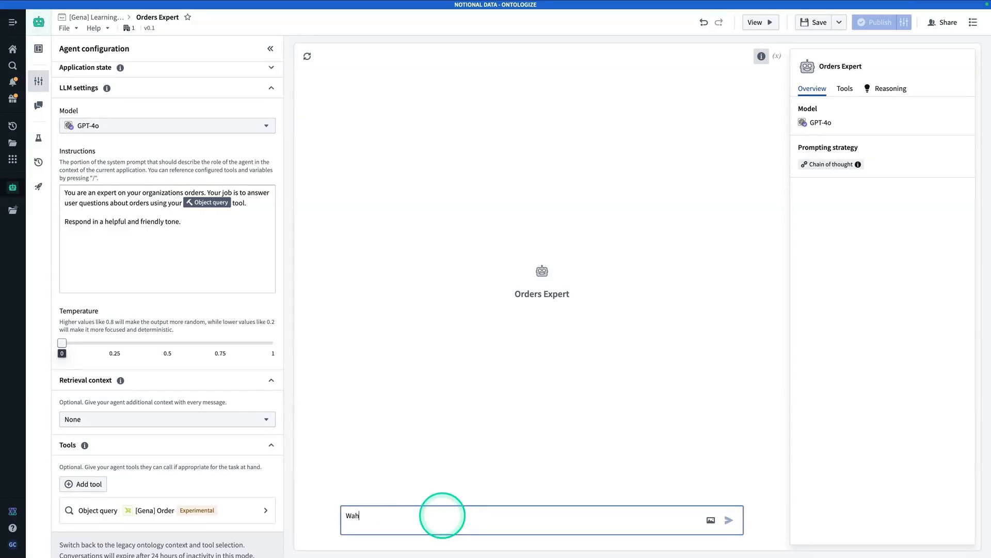
{"action": "type", "text": " is the"}
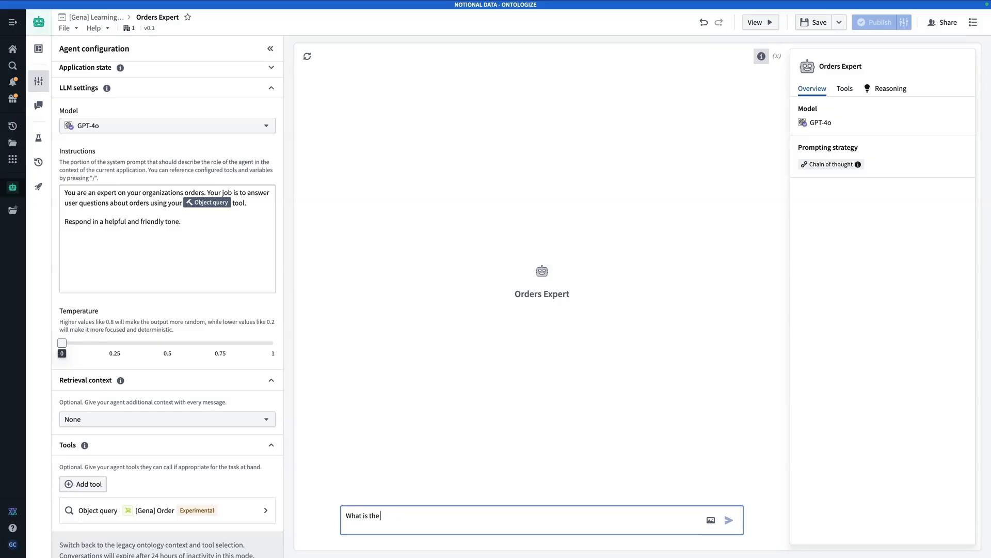
{"action": "type", "text": " average quantity ordered?"}
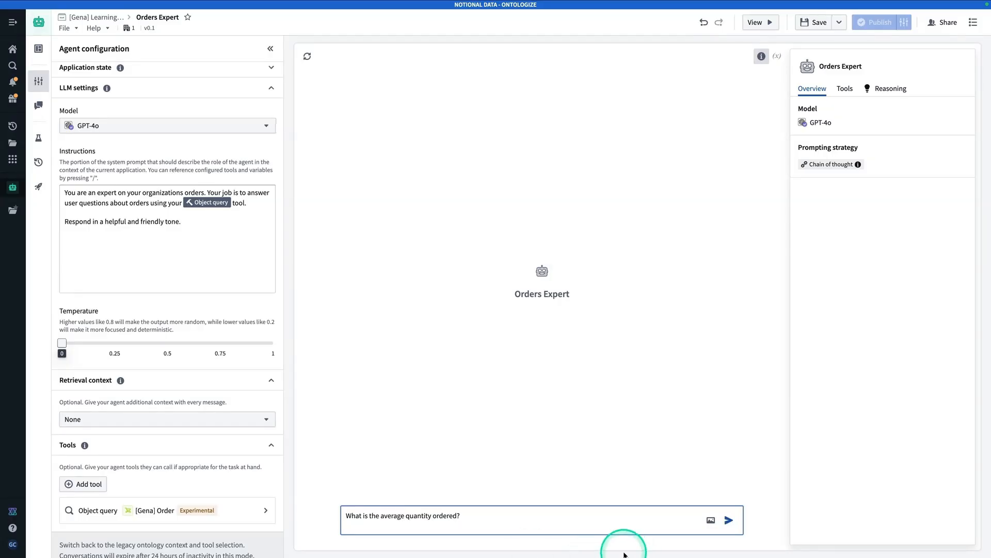
{"action": "key", "text": "Return"}
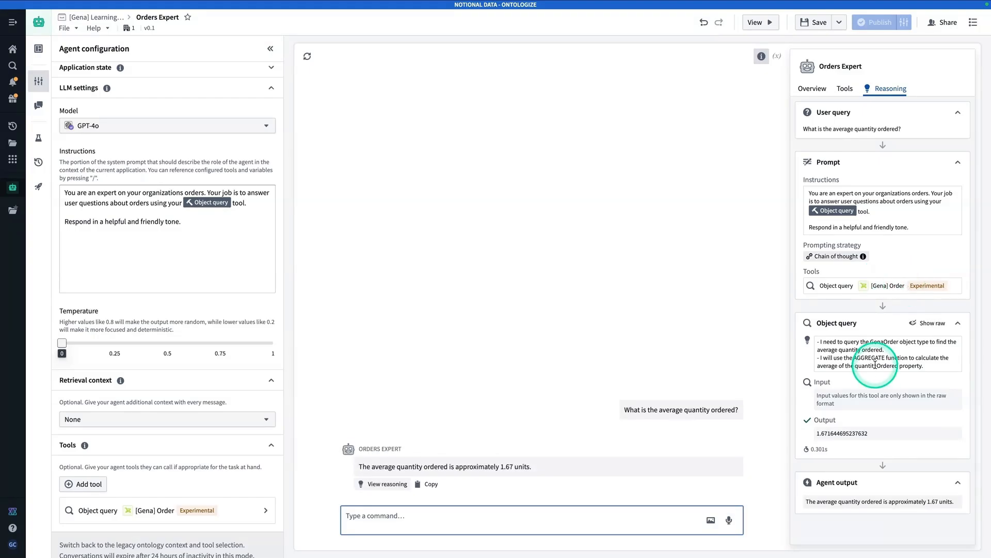
Show the raw prompt behind the agent's answer and examine its user instructions and the introduction to the tools.
{"action": "mouse_move", "coordinate": [950, 203]}
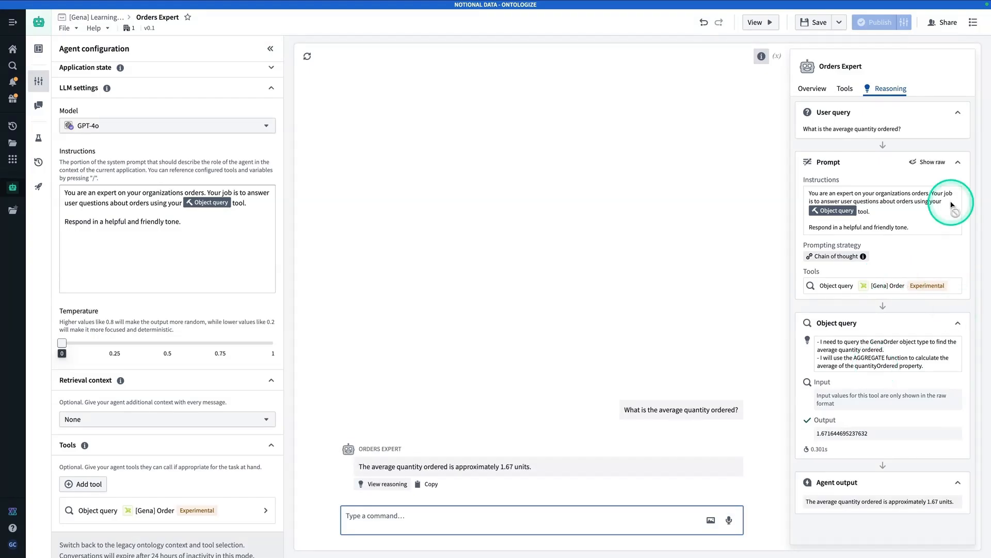
{"action": "left_click", "coordinate": [938, 167]}
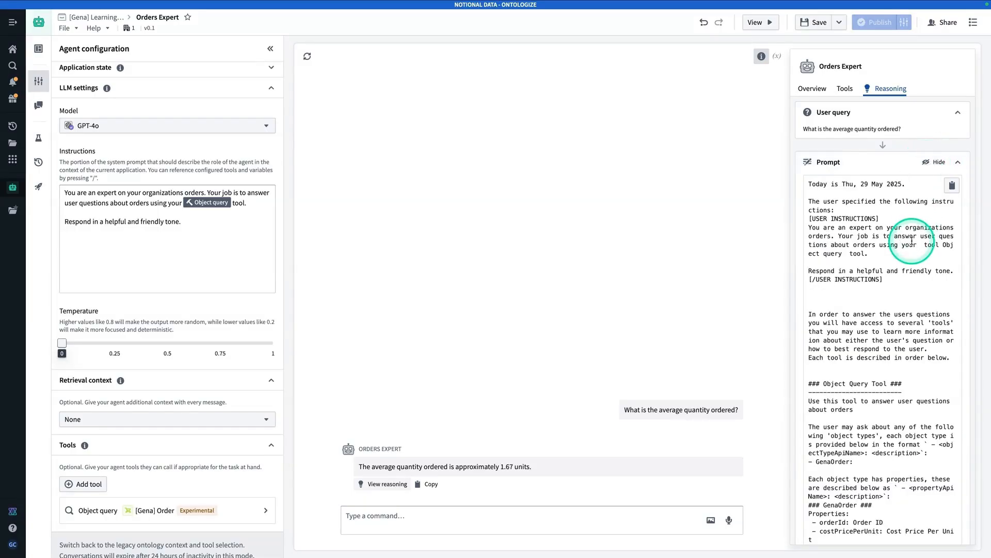
{"action": "scroll", "coordinate": [912, 241], "scroll_direction": "down", "scroll_amount": 1}
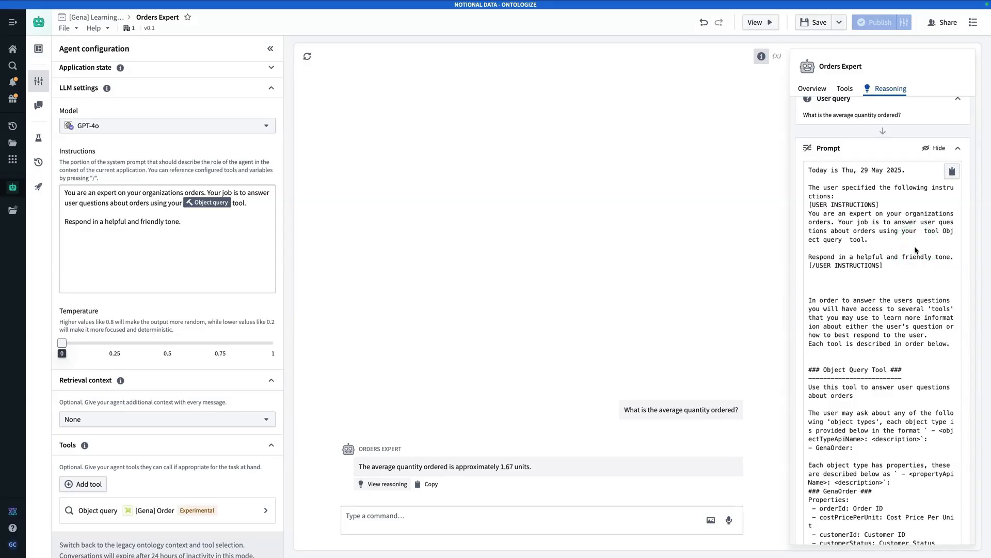
{"action": "left_click", "coordinate": [910, 257]}
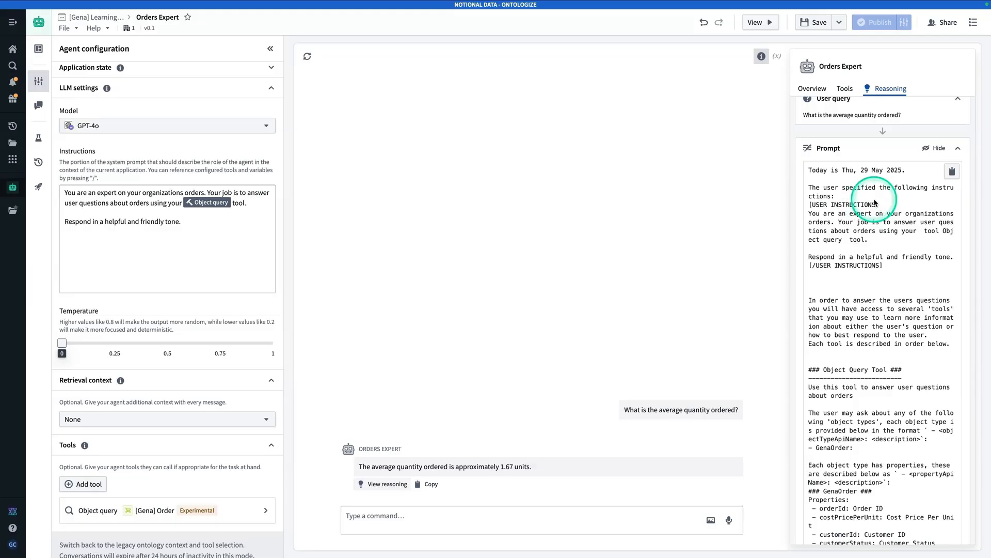
{"action": "left_click_drag", "start_coordinate": [878, 241], "coordinate": [798, 216]}
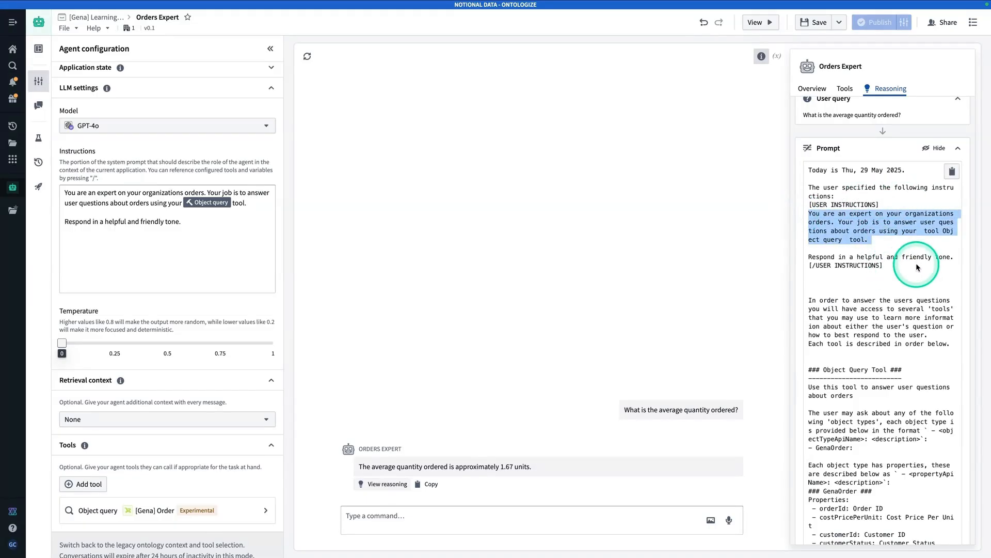
{"action": "scroll", "coordinate": [911, 263], "scroll_direction": "down", "scroll_amount": 2}
{"action": "left_click", "coordinate": [903, 236]}
{"action": "left_click_drag", "start_coordinate": [902, 236], "coordinate": [796, 159]}
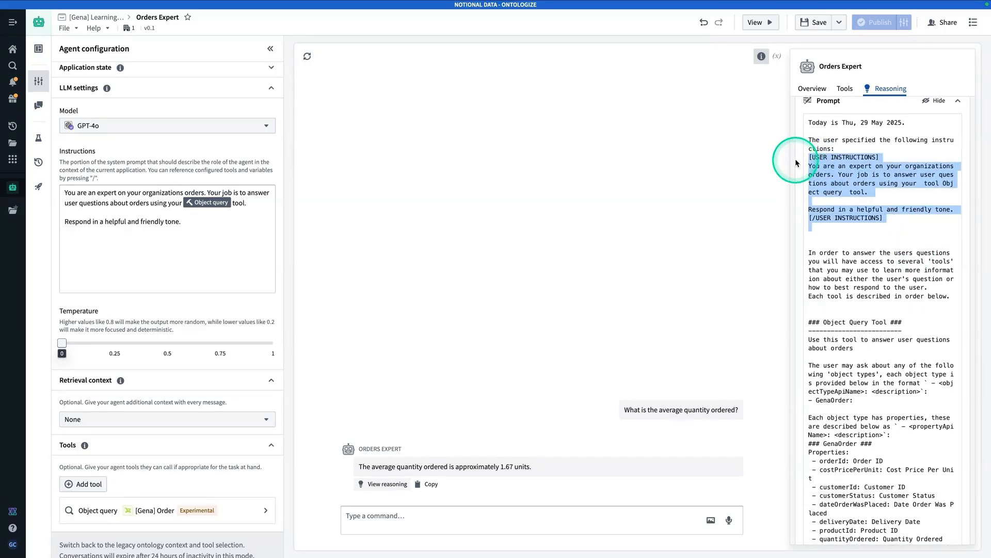
{"action": "triple_click", "coordinate": [928, 292]}
{"action": "left_click_drag", "start_coordinate": [928, 292], "coordinate": [800, 259]}
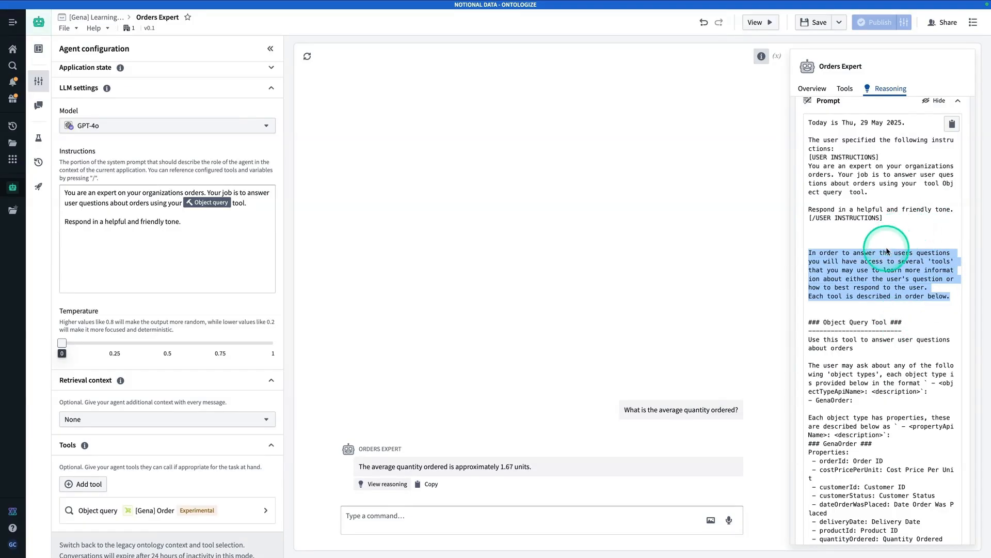
Examine the prompt's Object Query Tool section, covering the available object types and the GenaOrder property list.
{"action": "scroll", "coordinate": [873, 258], "scroll_direction": "down", "scroll_amount": 3}
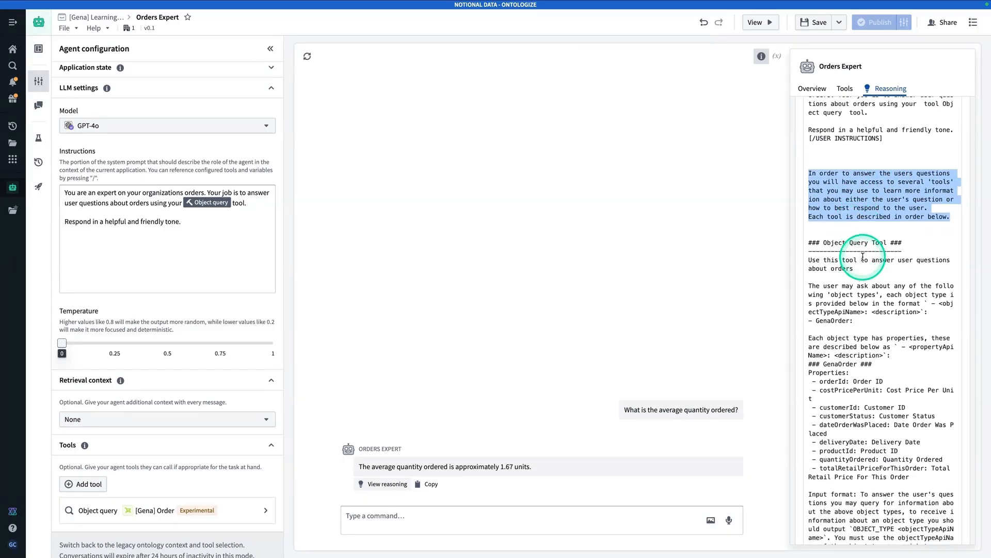
{"action": "scroll", "coordinate": [862, 256], "scroll_direction": "down", "scroll_amount": 2}
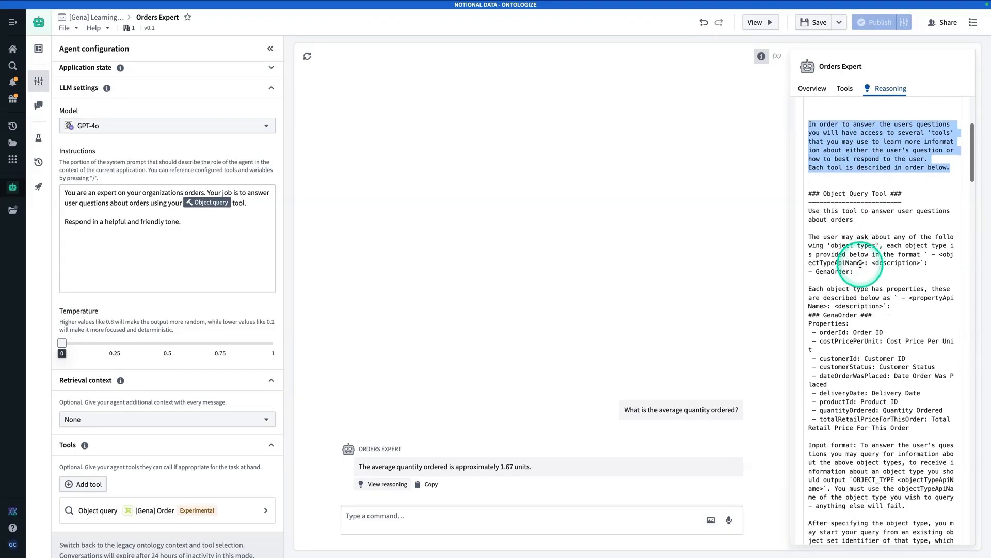
{"action": "left_click_drag", "start_coordinate": [855, 272], "coordinate": [813, 240]}
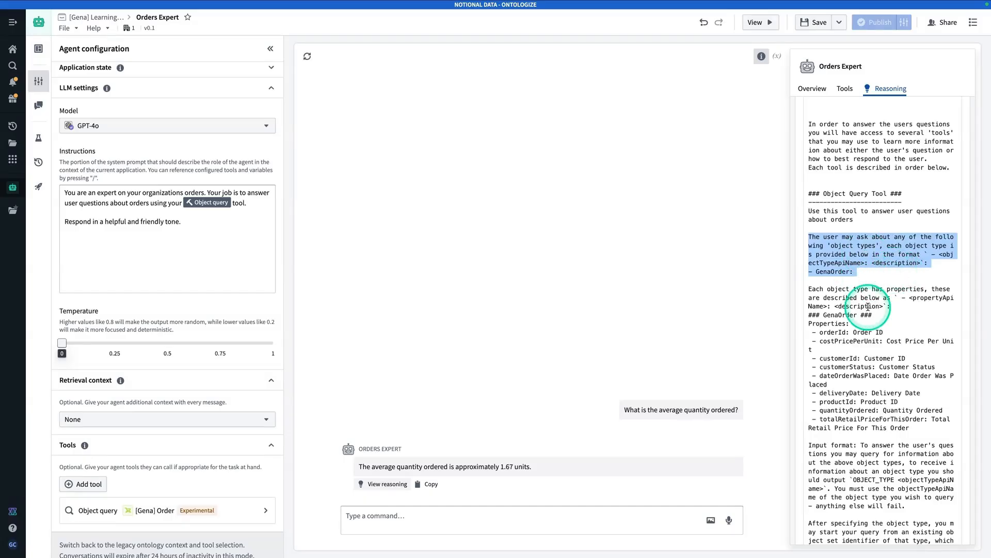
{"action": "scroll", "coordinate": [895, 279], "scroll_direction": "down", "scroll_amount": 3}
{"action": "left_click_drag", "start_coordinate": [923, 347], "coordinate": [818, 245]}
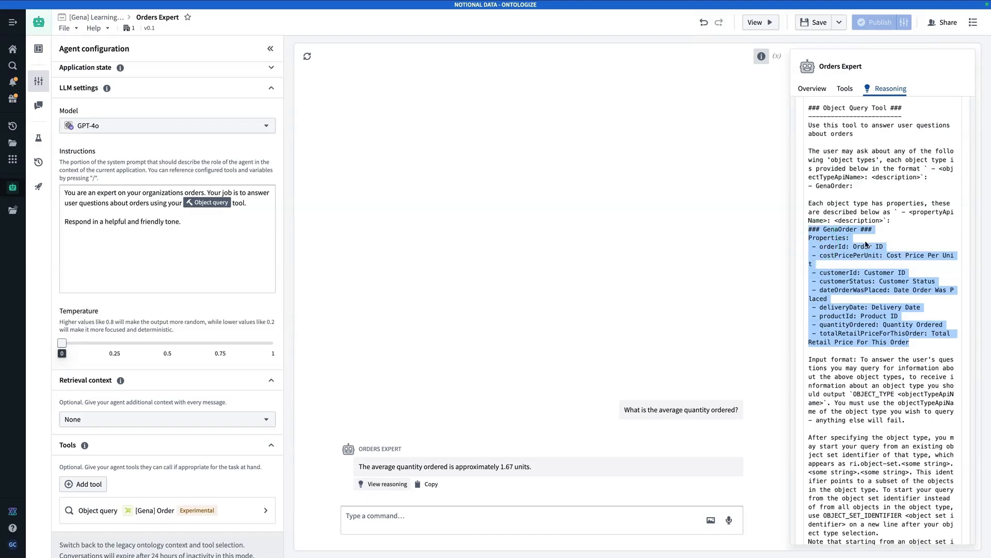
{"action": "left_click", "coordinate": [880, 242]}
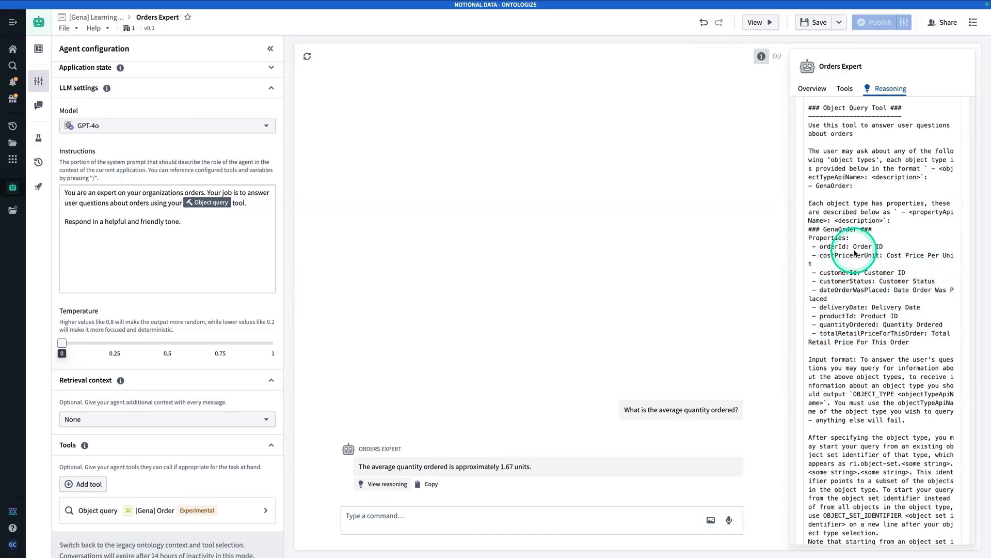
{"action": "left_click_drag", "start_coordinate": [821, 316], "coordinate": [910, 321]}
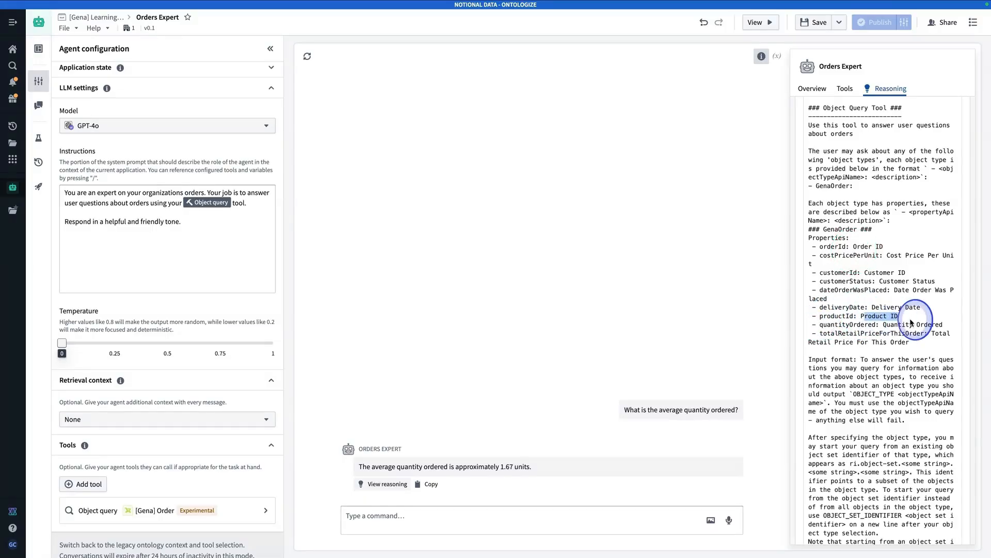
{"action": "left_click", "coordinate": [913, 322]}
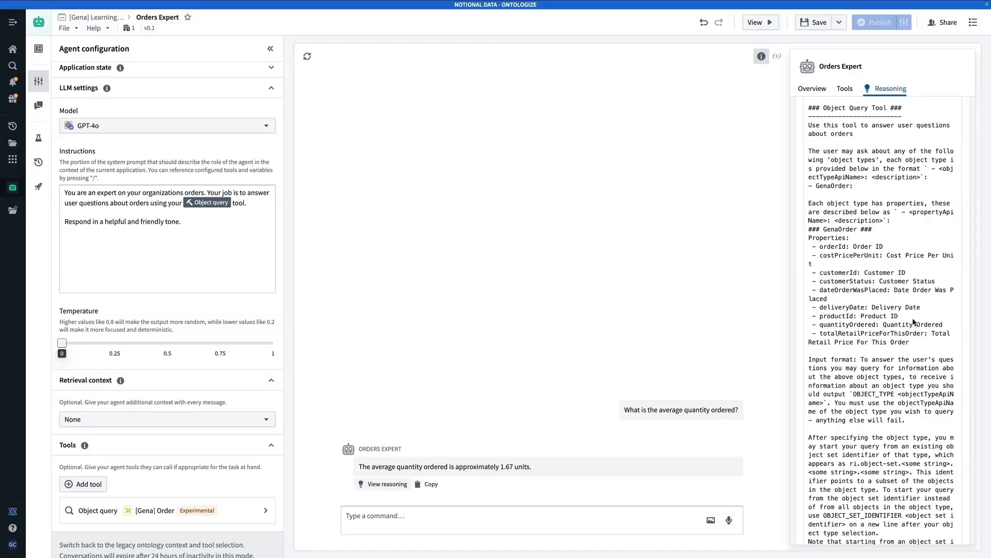
{"action": "left_click", "coordinate": [873, 329]}
Examine the tool's input format, its FILTER, AGGREGATE, ORDER BY and LIMIT instructions, and the example queries in the prompt.
{"action": "scroll", "coordinate": [872, 328], "scroll_direction": "down", "scroll_amount": 3}
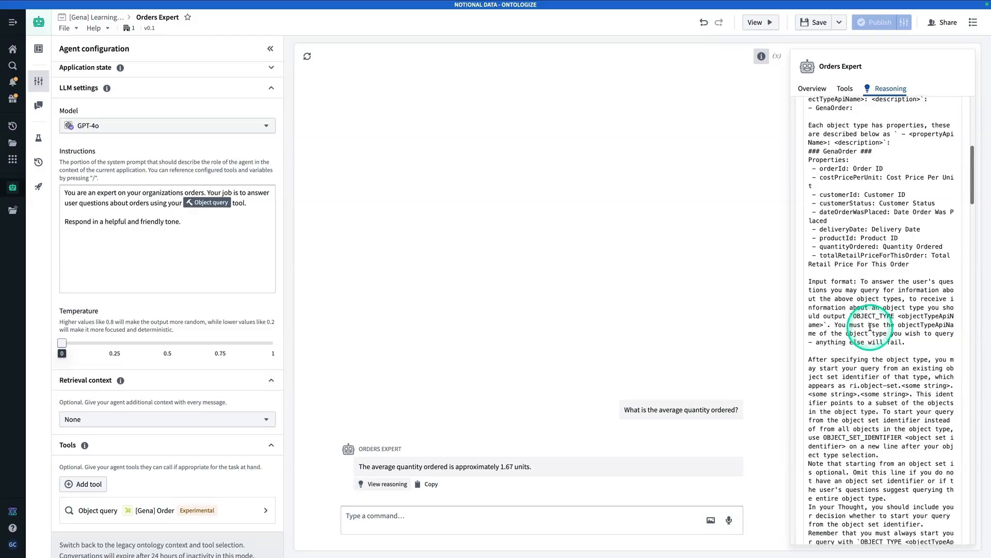
{"action": "scroll", "coordinate": [870, 327], "scroll_direction": "down", "scroll_amount": 2}
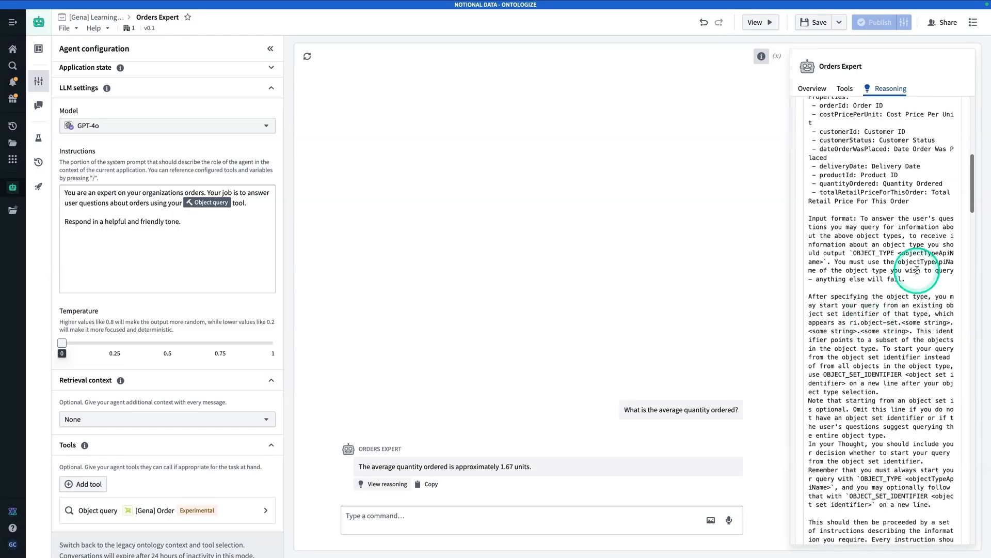
{"action": "left_click", "coordinate": [837, 254]}
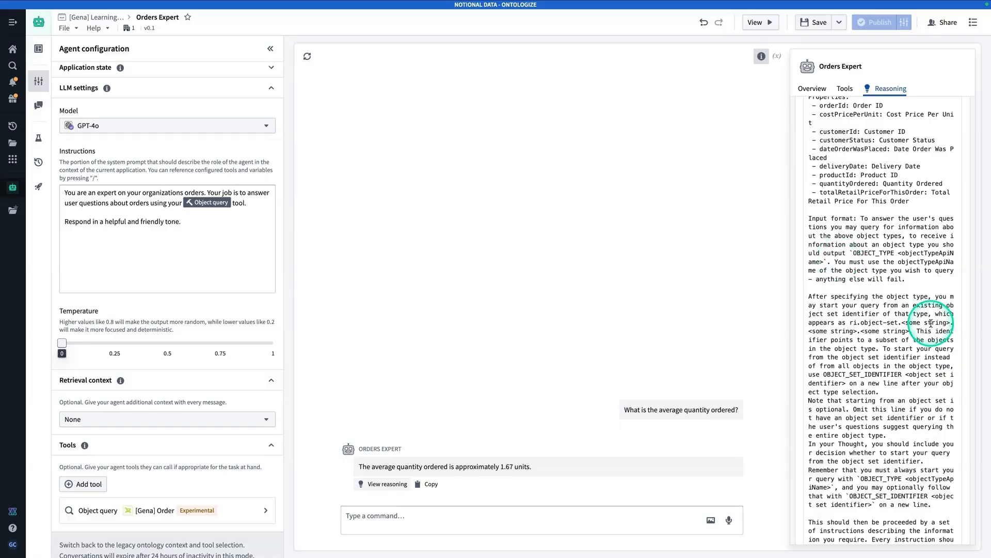
{"action": "scroll", "coordinate": [913, 318], "scroll_direction": "down", "scroll_amount": 3}
{"action": "scroll", "coordinate": [913, 319], "scroll_direction": "down", "scroll_amount": 8}
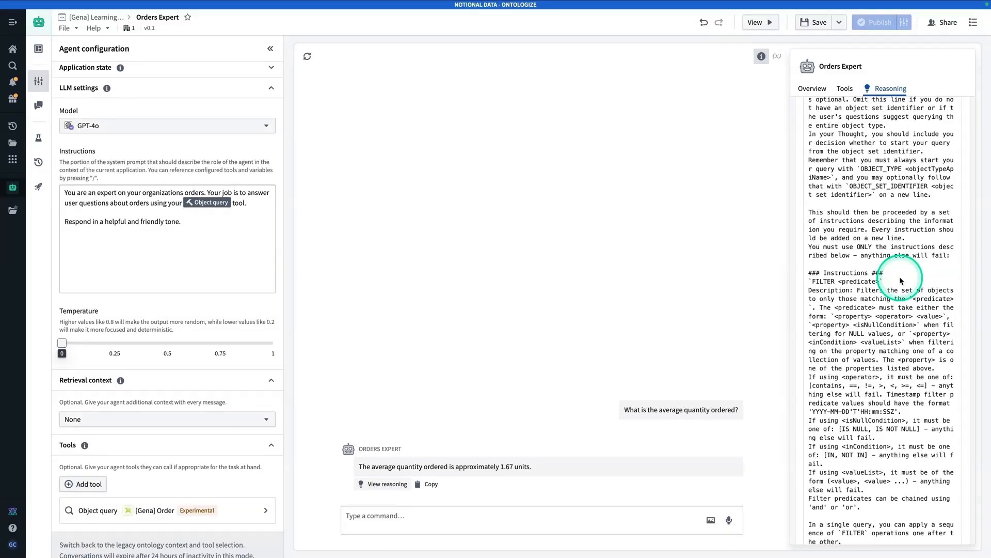
{"action": "scroll", "coordinate": [893, 299], "scroll_direction": "down", "scroll_amount": 6}
{"action": "scroll", "coordinate": [889, 364], "scroll_direction": "down", "scroll_amount": 8}
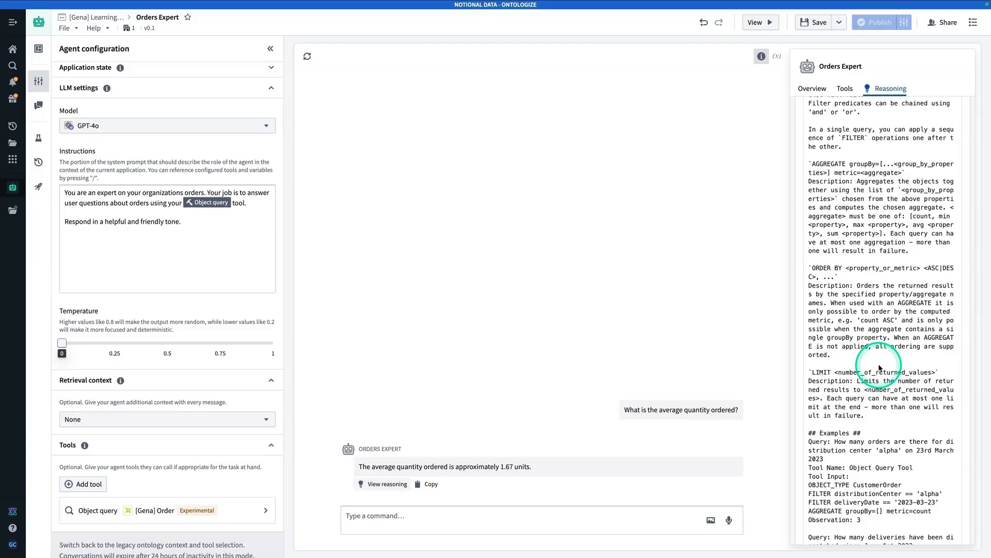
{"action": "scroll", "coordinate": [881, 368], "scroll_direction": "down", "scroll_amount": 9}
{"action": "scroll", "coordinate": [878, 366], "scroll_direction": "down", "scroll_amount": 9}
{"action": "scroll", "coordinate": [878, 370], "scroll_direction": "down", "scroll_amount": 14}
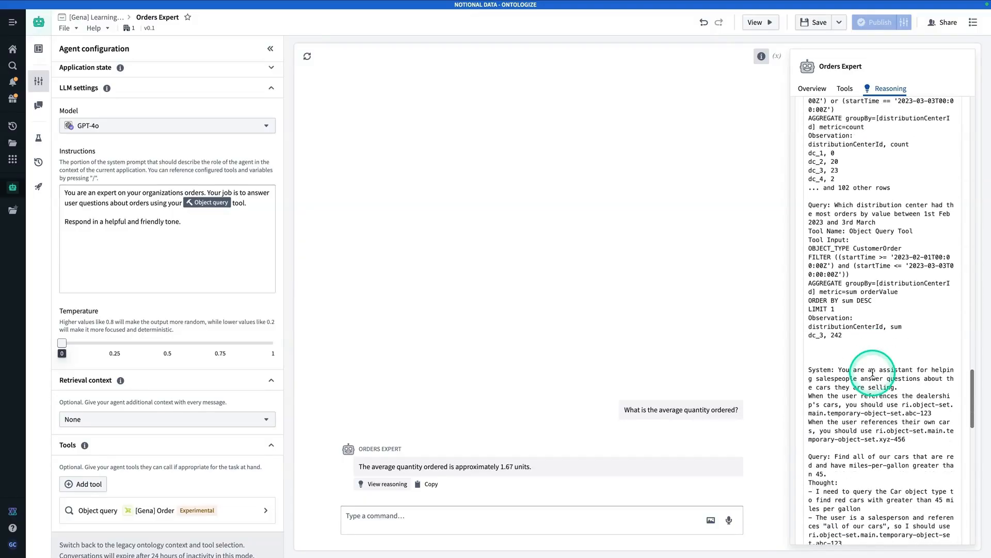
Read the prompt's closing instructions on thoughts, tool calls and final answers, and look back over the example queries.
{"action": "scroll", "coordinate": [871, 370], "scroll_direction": "down", "scroll_amount": 15}
{"action": "scroll", "coordinate": [868, 366], "scroll_direction": "down", "scroll_amount": 7}
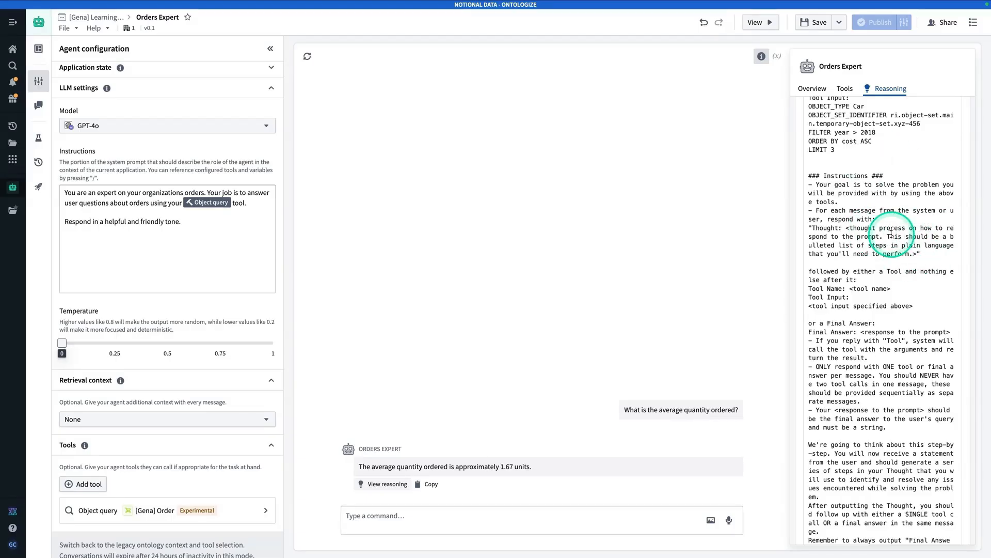
{"action": "scroll", "coordinate": [896, 298], "scroll_direction": "down", "scroll_amount": 2}
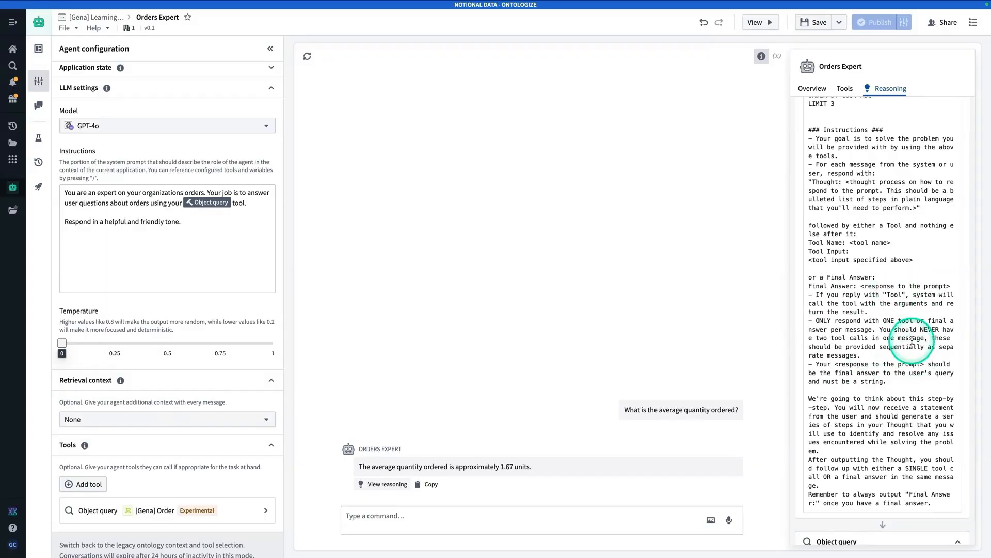
{"action": "scroll", "coordinate": [911, 338], "scroll_direction": "down", "scroll_amount": 2}
{"action": "scroll", "coordinate": [911, 340], "scroll_direction": "down", "scroll_amount": 3}
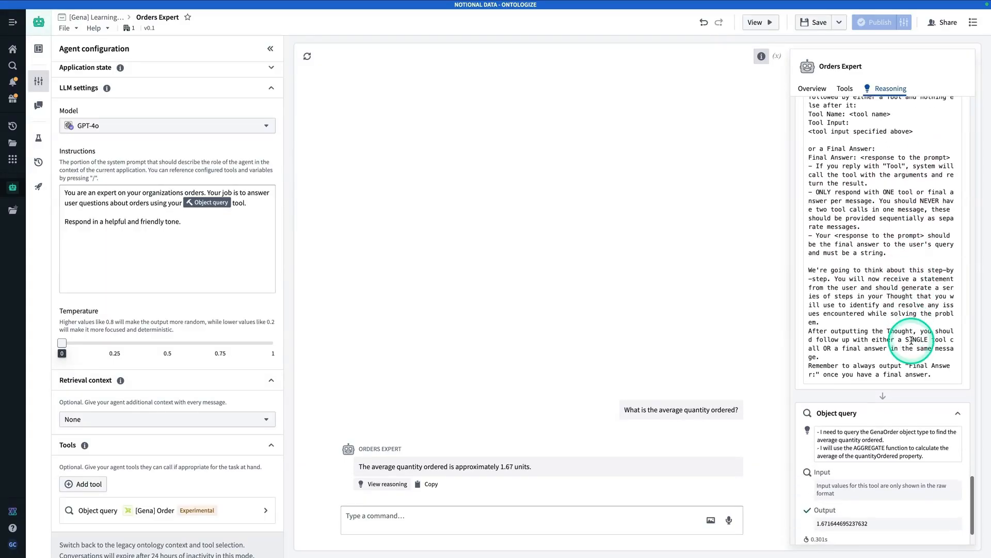
{"action": "scroll", "coordinate": [912, 341], "scroll_direction": "down", "scroll_amount": 1}
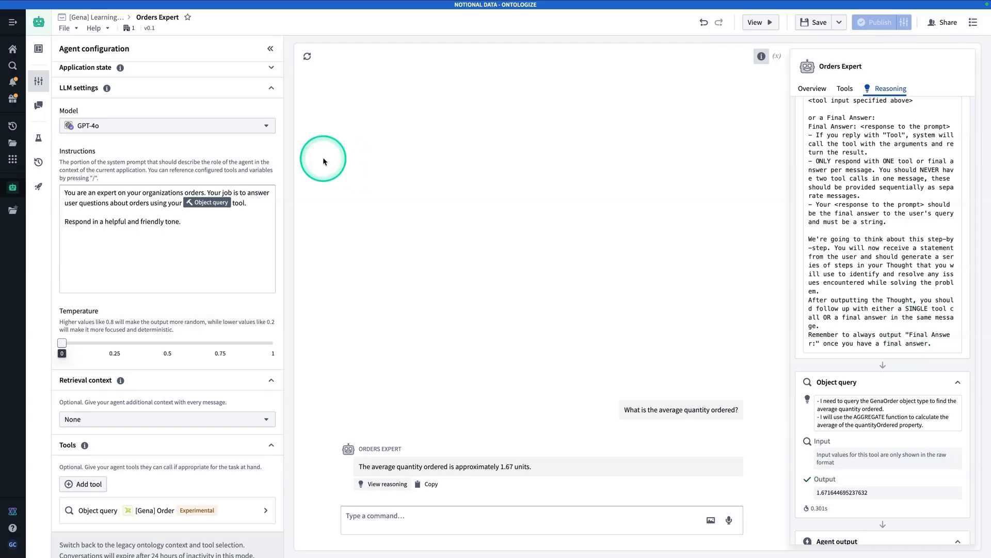
{"action": "scroll", "coordinate": [852, 263], "scroll_direction": "down", "scroll_amount": 1}
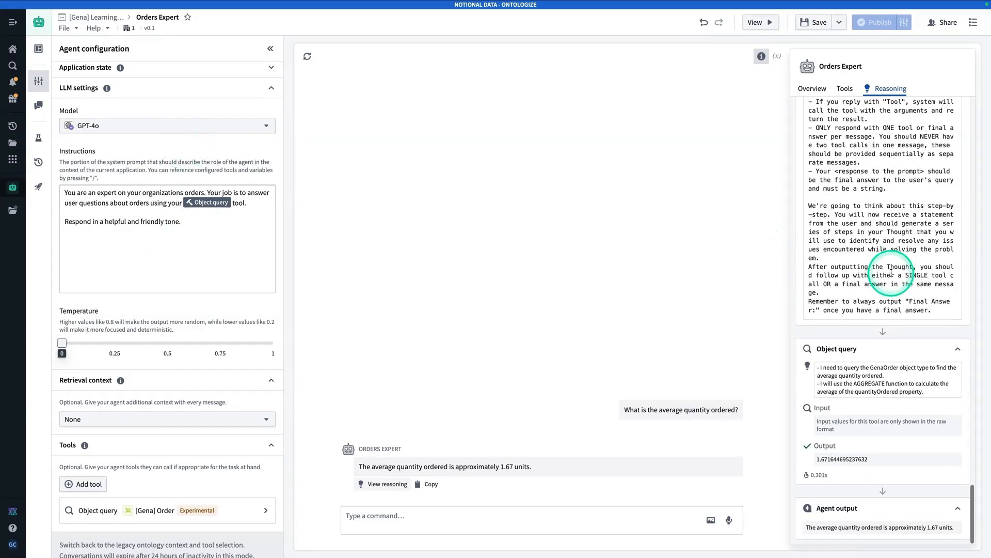
{"action": "scroll", "coordinate": [889, 271], "scroll_direction": "up", "scroll_amount": 10}
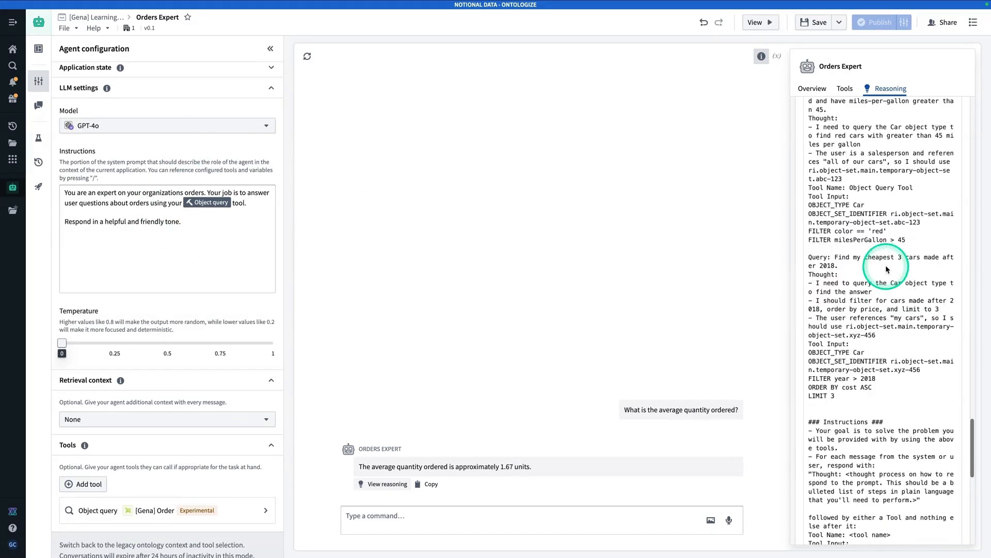
{"action": "scroll", "coordinate": [884, 268], "scroll_direction": "up", "scroll_amount": 1}
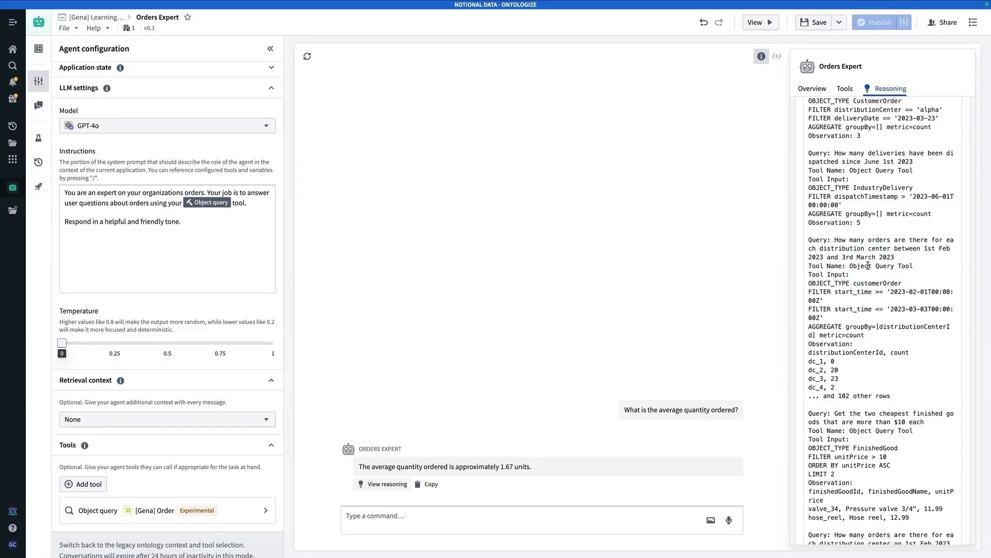
{"action": "scroll", "coordinate": [863, 279], "scroll_direction": "down", "scroll_amount": 15}
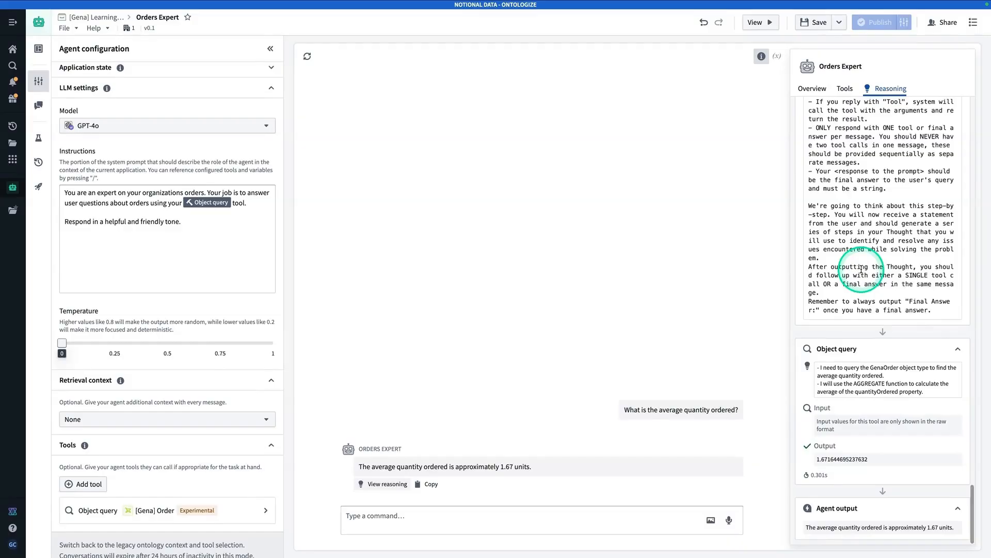
Show the raw Object query step and examine its thought and the tool input sent to the GenaOrder object type.
{"action": "mouse_move", "coordinate": [935, 355]}
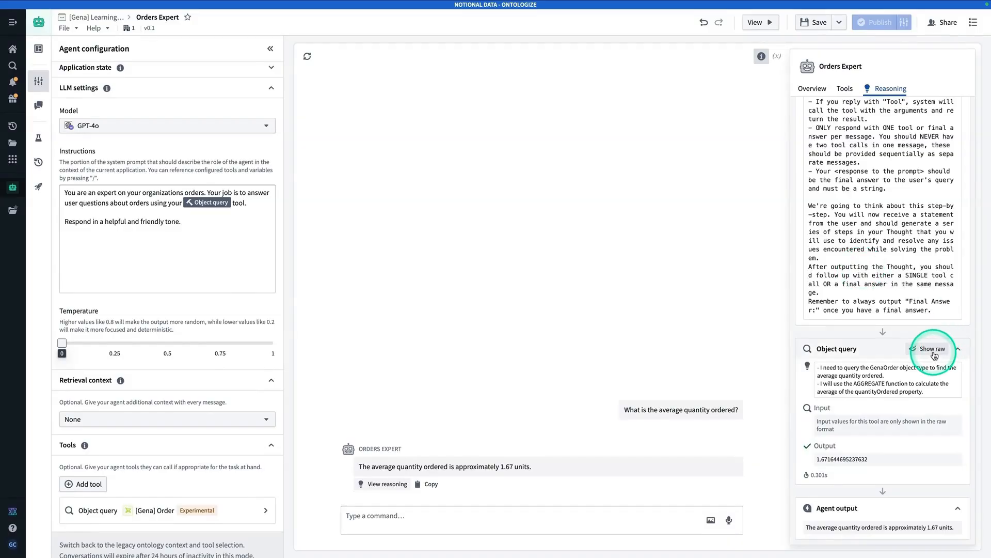
{"action": "left_click", "coordinate": [935, 355]}
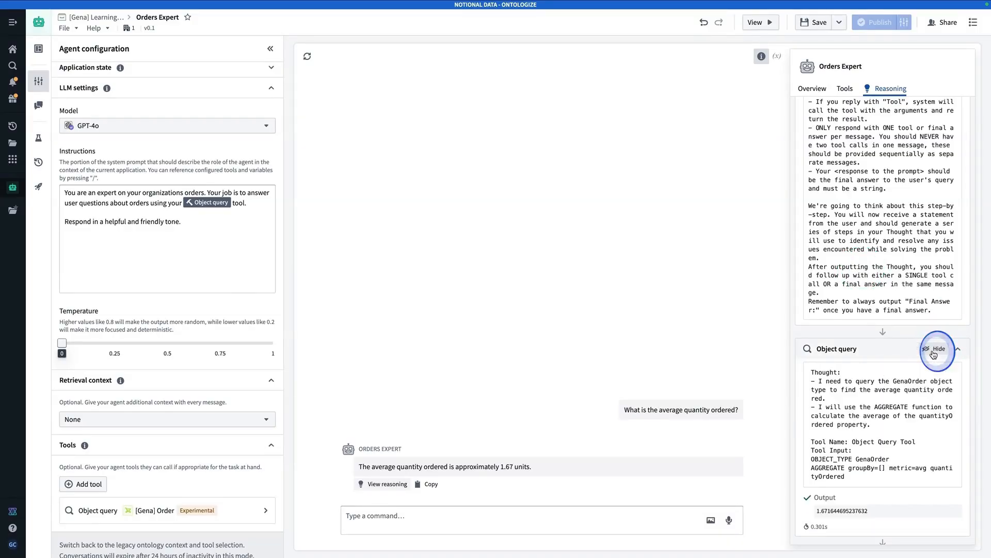
{"action": "scroll", "coordinate": [911, 372], "scroll_direction": "down", "scroll_amount": 1}
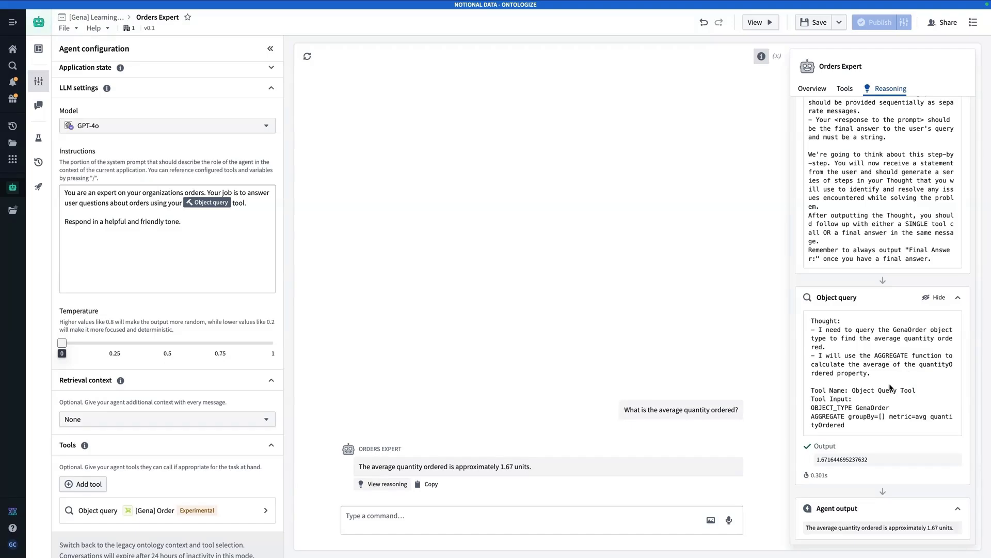
{"action": "left_click_drag", "start_coordinate": [857, 425], "coordinate": [812, 408]}
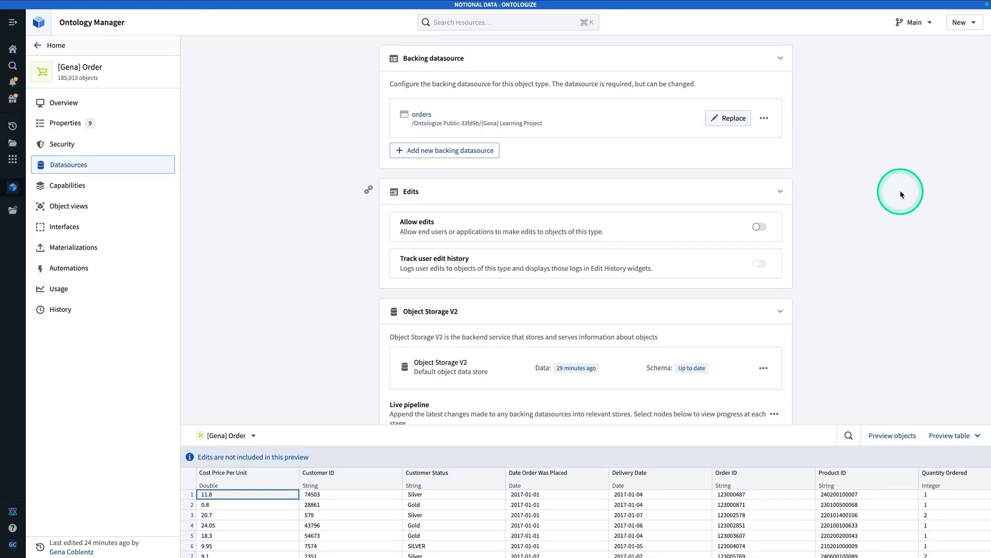
Open the orders dataset backing the Order object type and check the column statistics for Quantity_Ordered, including the mean.
{"action": "left_click", "coordinate": [422, 115]}
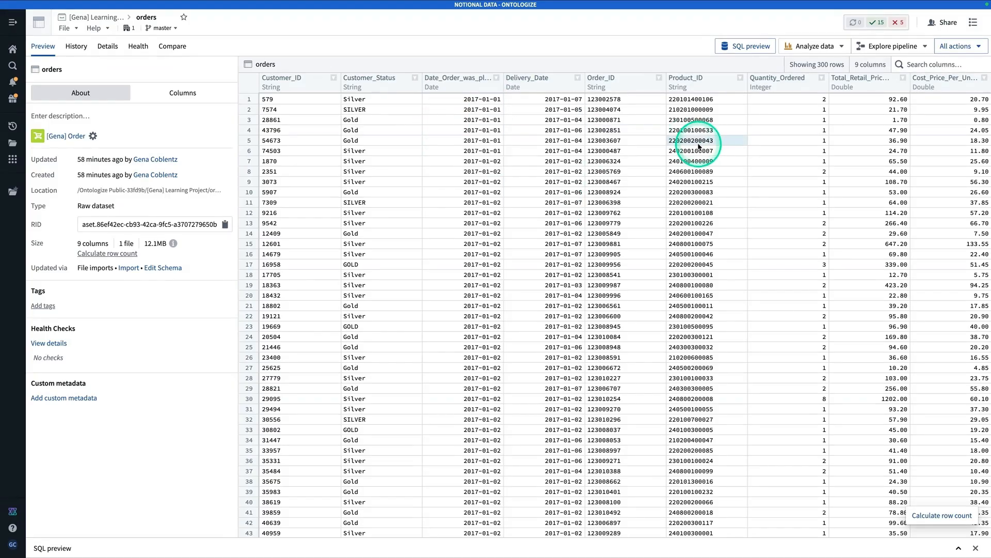
{"action": "left_click", "coordinate": [822, 80]}
{"action": "left_click", "coordinate": [855, 156]}
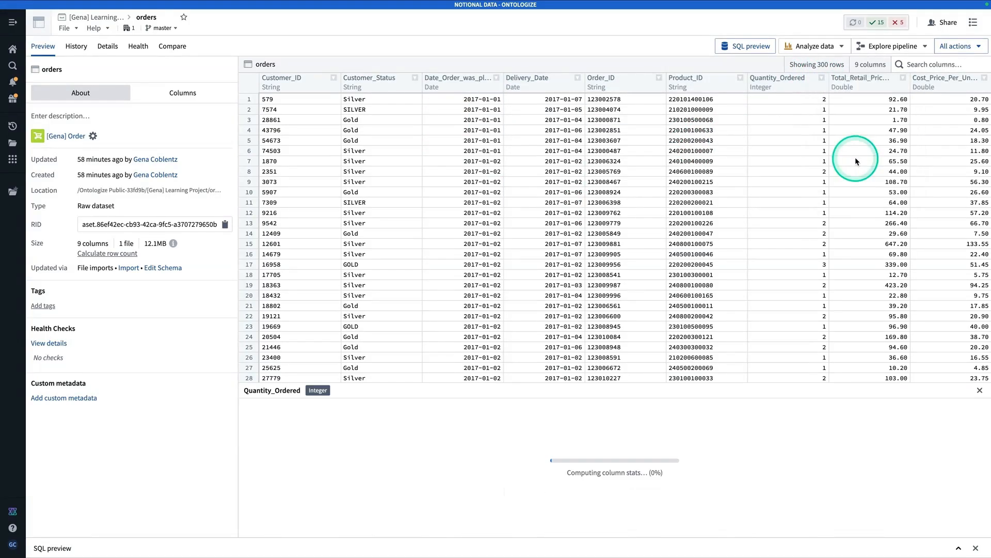
{"action": "mouse_move", "coordinate": [337, 438]}
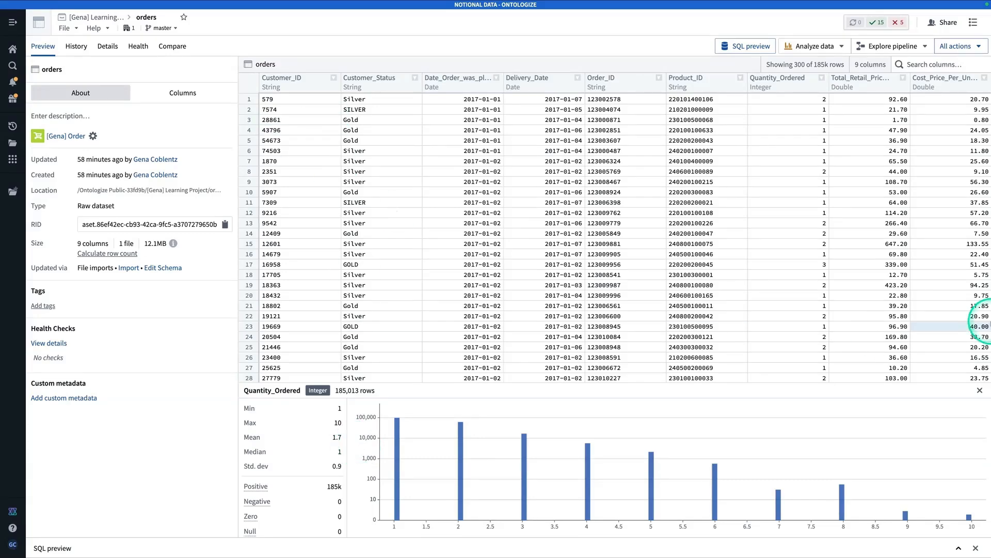
{"action": "left_click", "coordinate": [980, 391]}
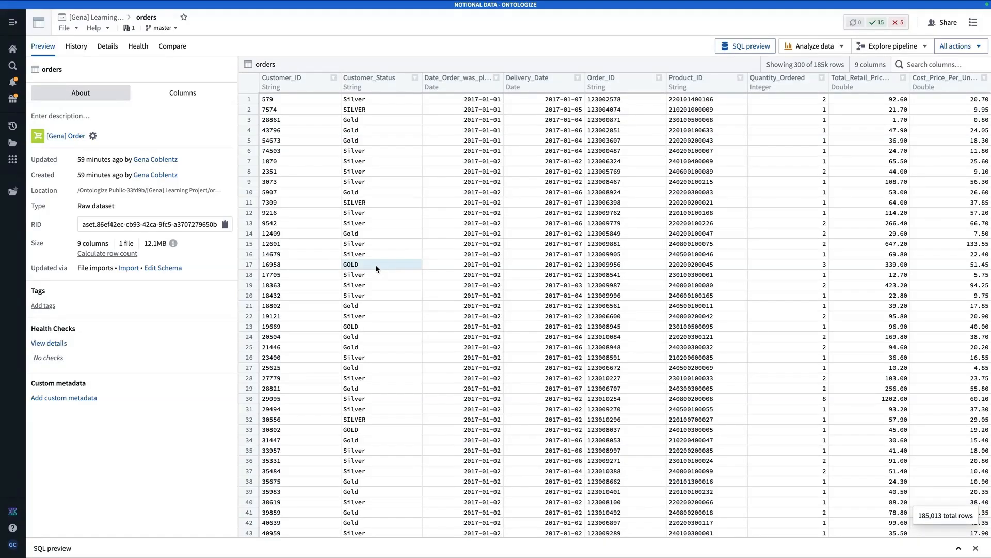
Return to the Orders Expert agent, ask it "How many orders from gold customers?" and show the reasoning behind its answer.
{"action": "left_click", "coordinate": [444, 8]}
{"action": "left_click", "coordinate": [448, 517]}
{"action": "type", "text": "How many orders"}
{"action": "type", "text": " are"}
{"action": "key", "text": "BackSpace"}
{"action": "key", "text": "BackSpace"}
{"action": "key", "text": "BackSpace"}
{"action": "key", "text": "BackSpace"}
{"action": "type", "text": "from hold"}
{"action": "key", "text": "BackSpace"}
{"action": "key", "text": "BackSpace"}
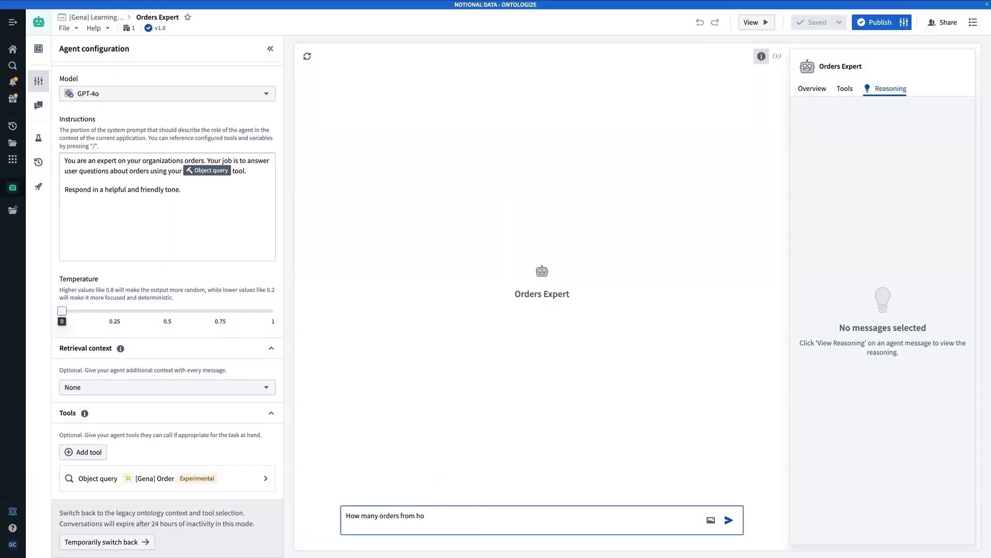
{"action": "key", "text": "BackSpace"}
{"action": "key", "text": "BackSpace"}
{"action": "type", "text": "gold customers?"}
{"action": "key", "text": "Return"}
{"action": "left_click", "coordinate": [420, 484]}
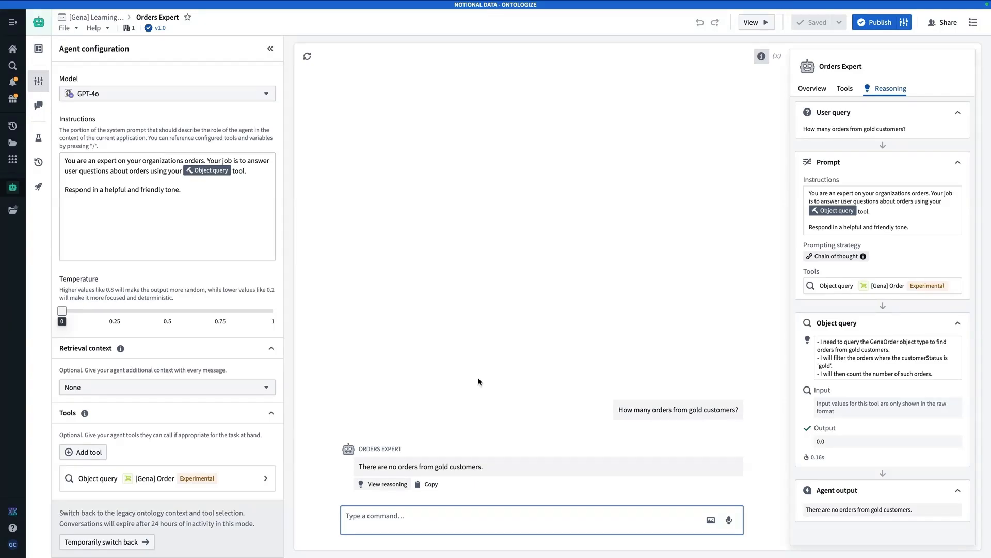
Ask the agent "How many orders came from the highest loyalty tier?" and examine its reasoning about the loyalty tier.
{"action": "left_click", "coordinate": [478, 511]}
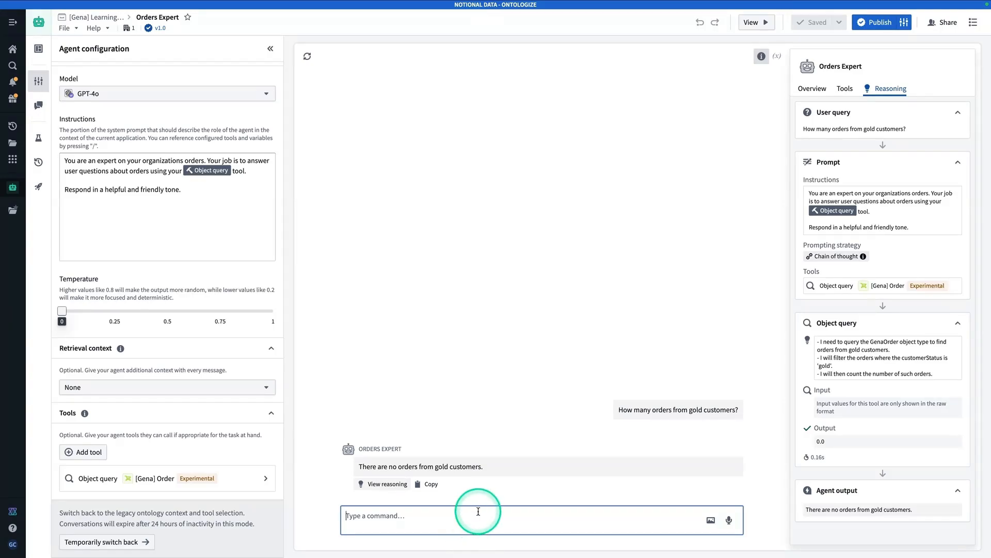
{"action": "type", "text": "How man"}
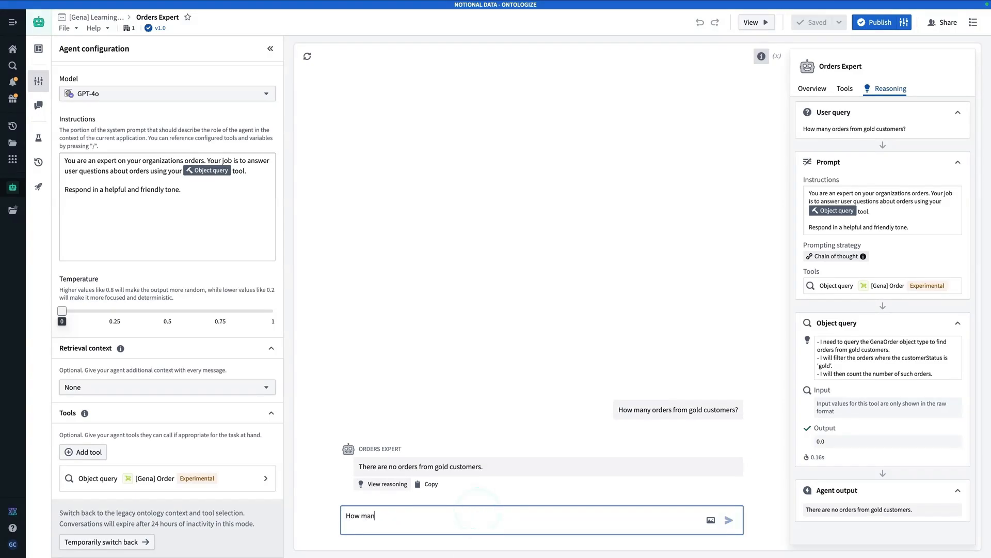
{"action": "type", "text": "y orders came from the highest loyalty tier?"}
{"action": "key", "text": "Return"}
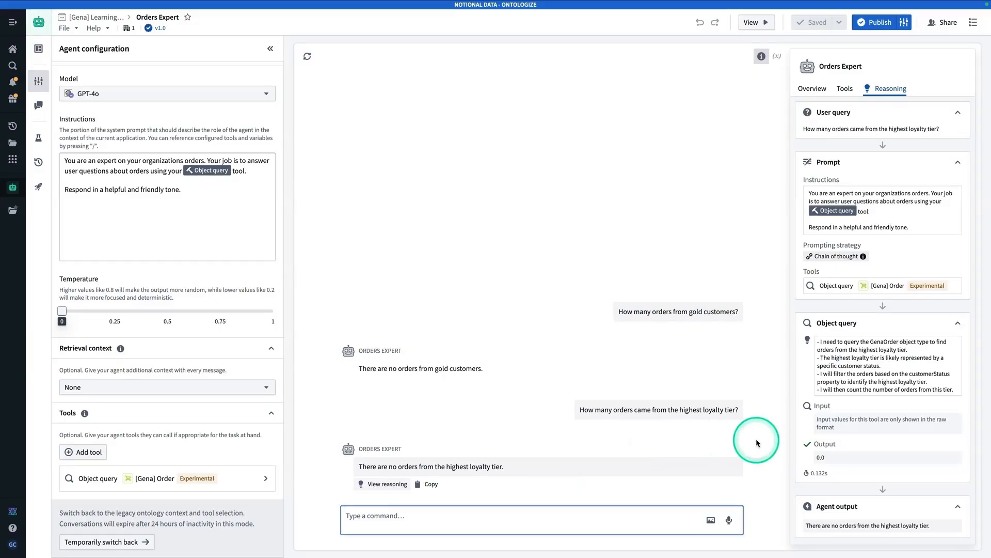
{"action": "left_click_drag", "start_coordinate": [893, 364], "coordinate": [817, 361]}
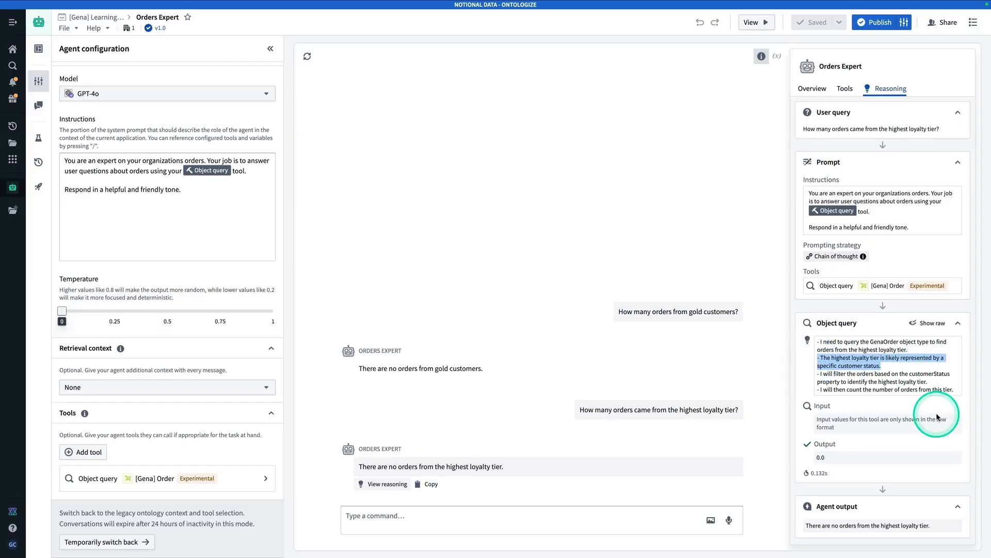
Examine the agent's reasoning on the highest loyalty tier, and the raw Object query's filter on customerStatus.
{"action": "left_click", "coordinate": [945, 391]}
{"action": "left_click_drag", "start_coordinate": [929, 383], "coordinate": [811, 376]}
{"action": "left_click", "coordinate": [824, 375]}
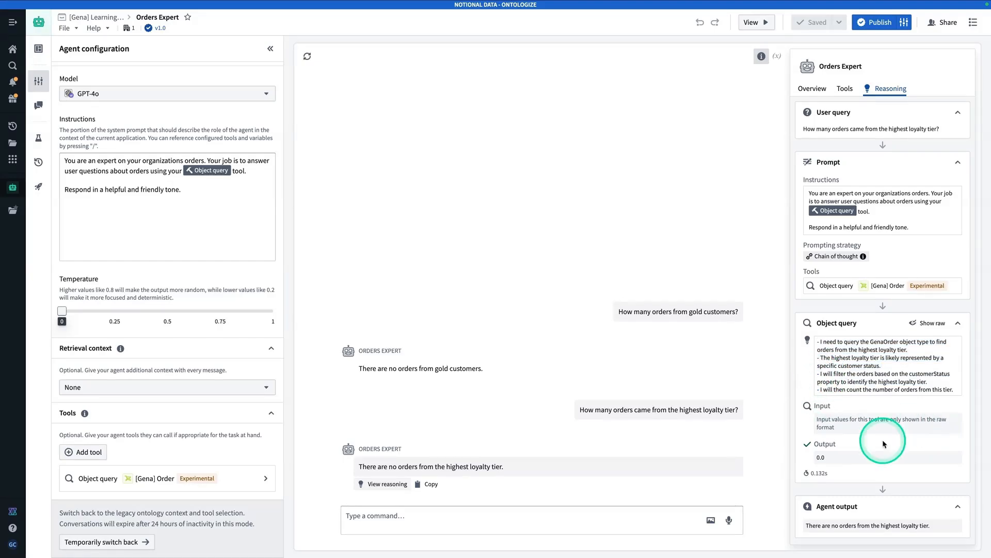
{"action": "left_click", "coordinate": [943, 330]}
{"action": "scroll", "coordinate": [924, 377], "scroll_direction": "down", "scroll_amount": 1}
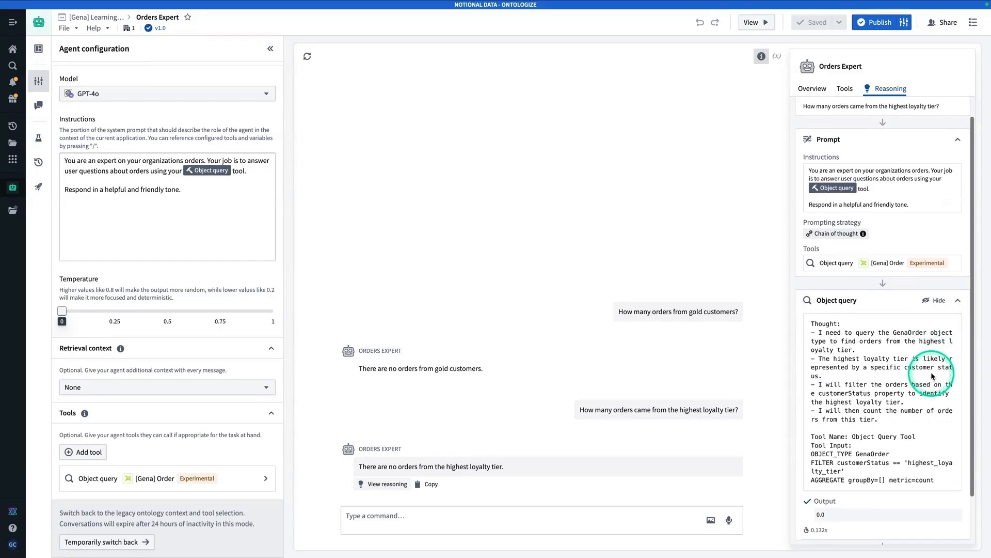
{"action": "triple_click", "coordinate": [837, 463]}
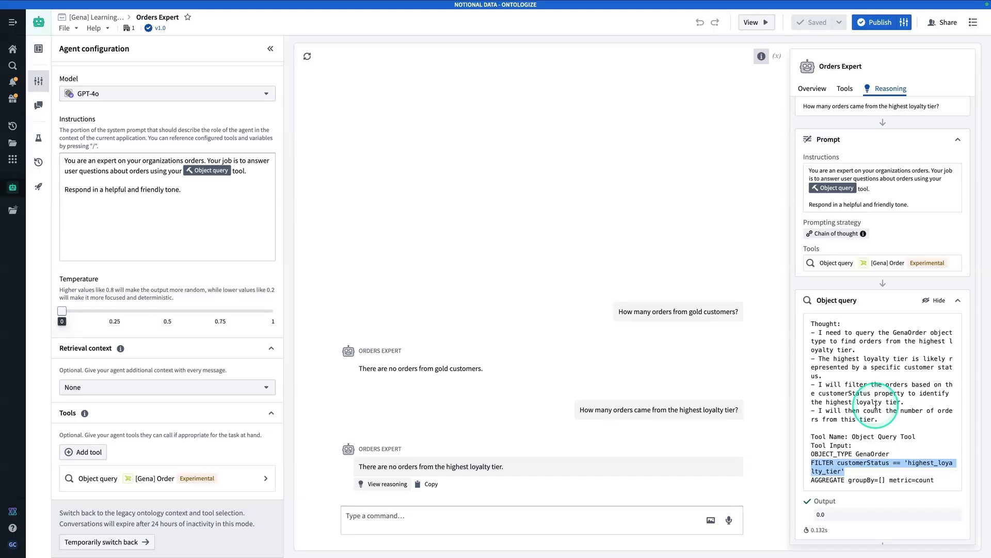
{"action": "scroll", "coordinate": [177, 248], "scroll_direction": "up", "scroll_amount": 1}
{"action": "scroll", "coordinate": [177, 247], "scroll_direction": "up", "scroll_amount": 1}
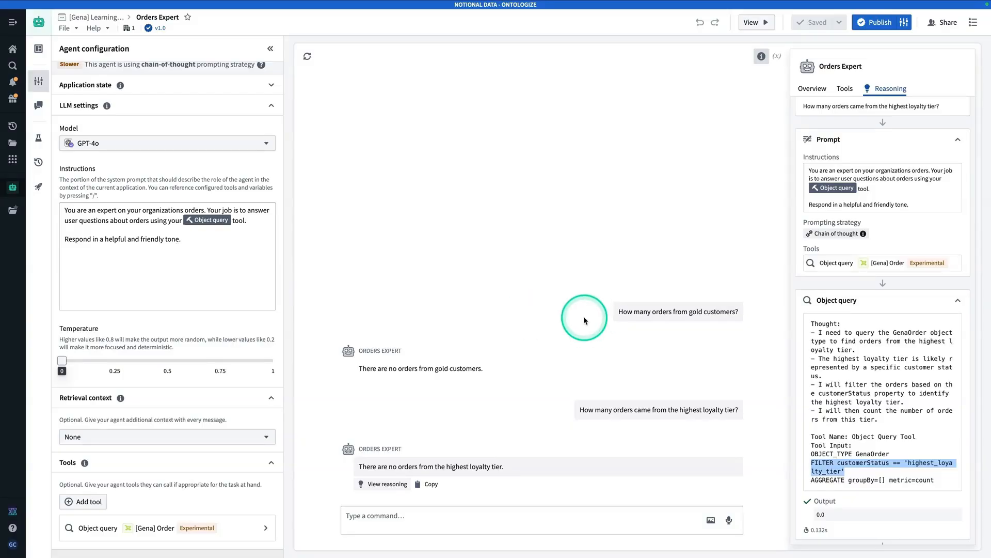
{"action": "left_click", "coordinate": [506, 295]}
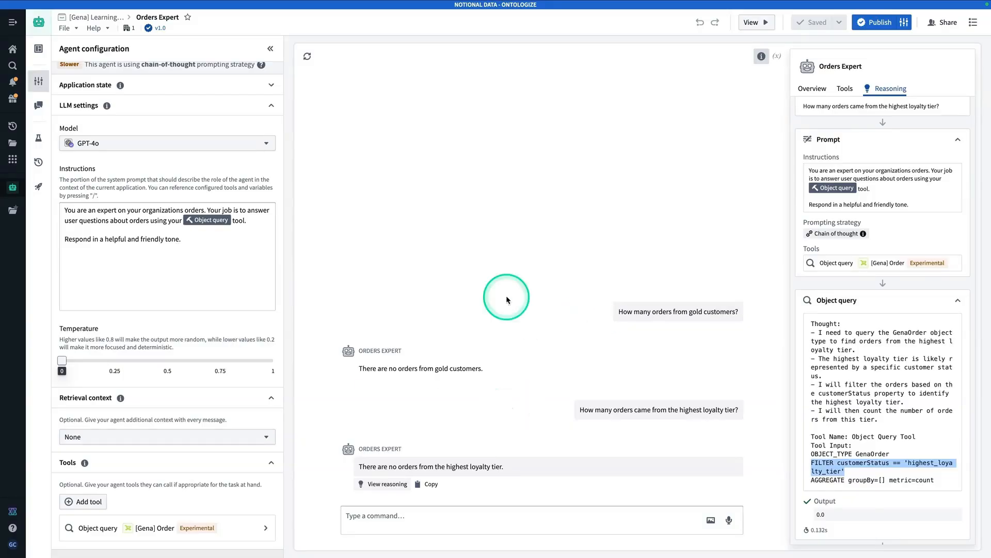
Switch to Ontology Manager and begin the Customer Status property's description with "Use this property to answer questions about loyalty or customer status.".
{"action": "left_click", "coordinate": [864, 182]}
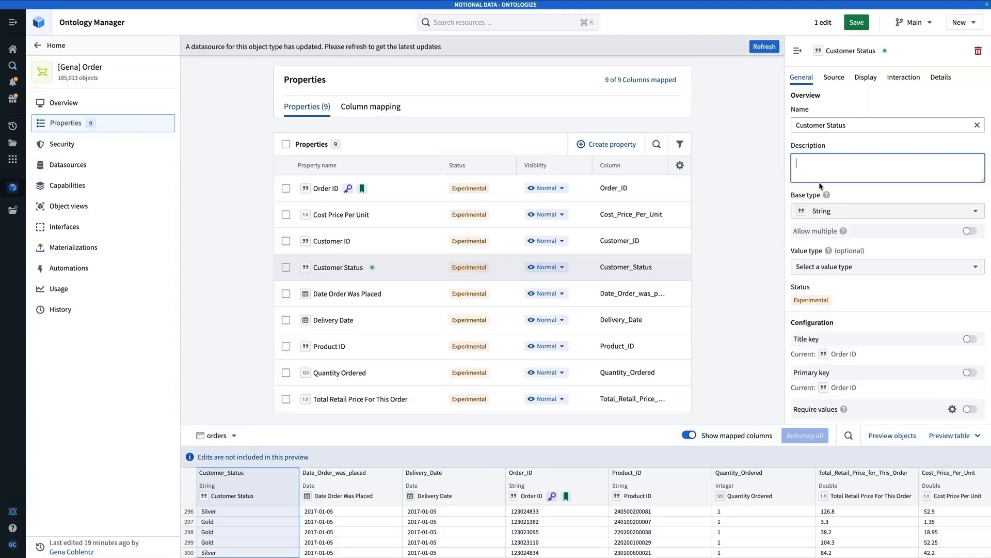
{"action": "left_click", "coordinate": [822, 168]}
{"action": "type", "text": "Use this property to answer questions about loya"}
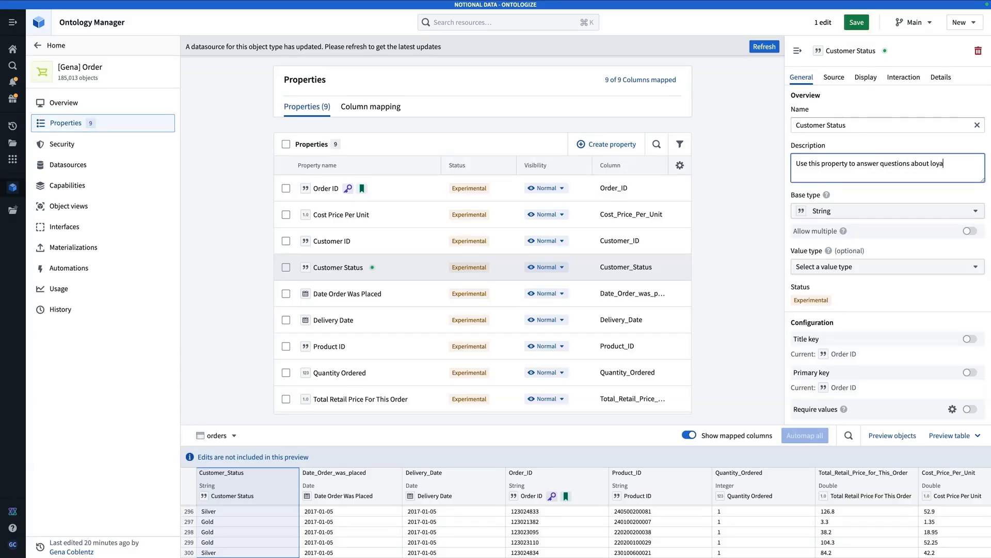
{"action": "type", "text": "lty or customer status. The vales"}
{"action": "key", "text": "BackSpace"}
{"action": "key", "text": "BackSpace"}
List Silver, SILVER, Gold, GOLD, Platinum and PLATINUM in the description, state that case doesn't matter (Gold is the same as GOLD), and save to the ontology.
{"action": "type", "text": "ues in this property are Silver, SILVER,"}
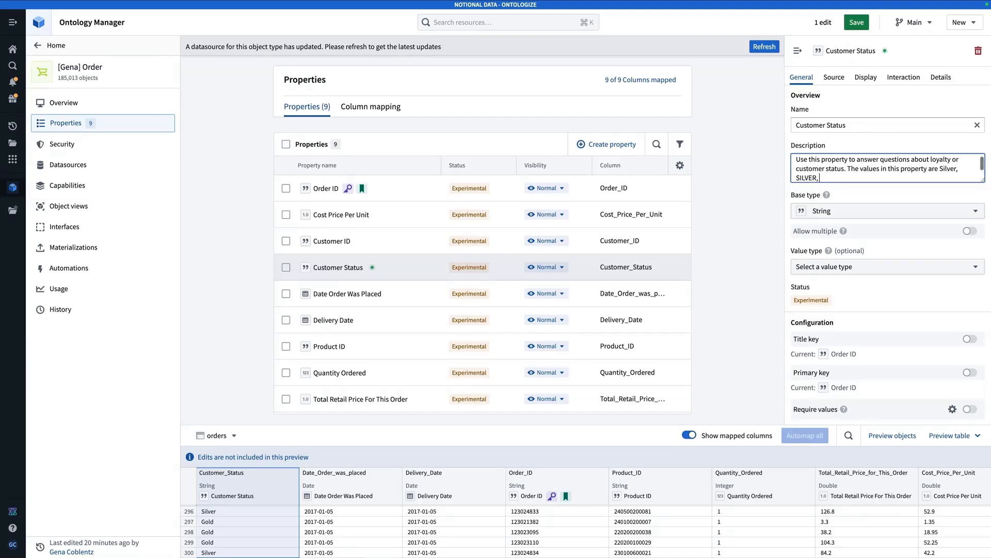
{"action": "type", "text": " Gold, GOLD, Platinum, and PLATINUM. Case doesn't matter, for example, Gold is the same as GOLD."}
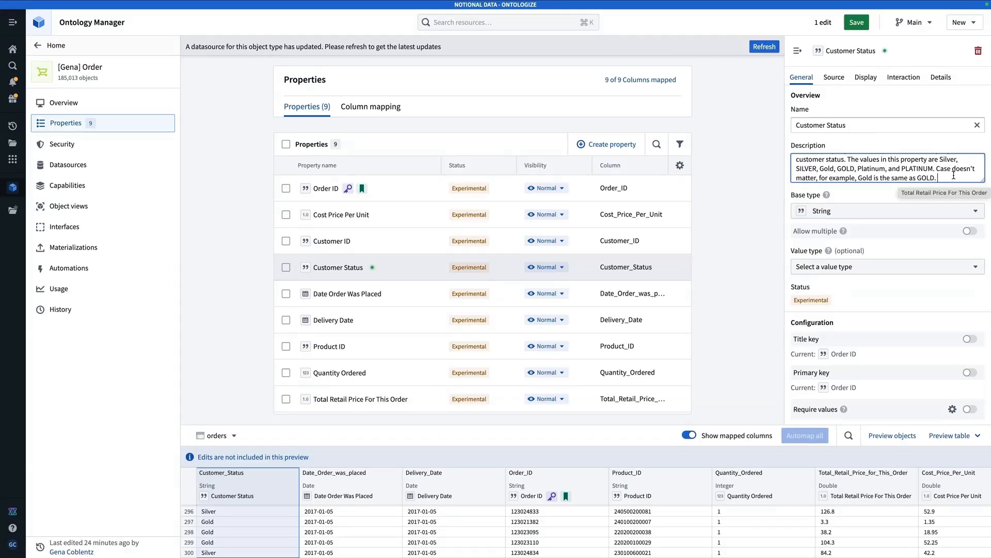
{"action": "left_click", "coordinate": [954, 175]}
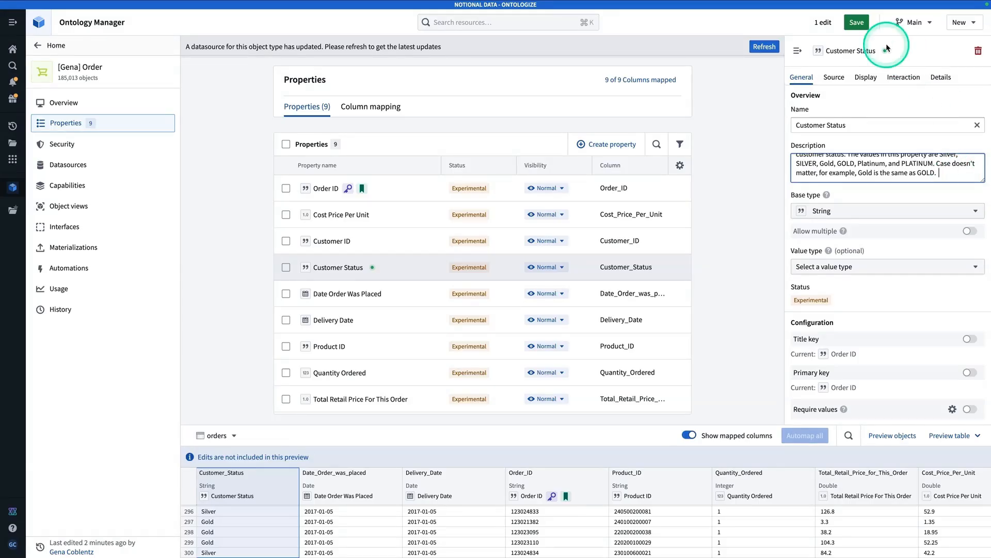
{"action": "left_click", "coordinate": [857, 23]}
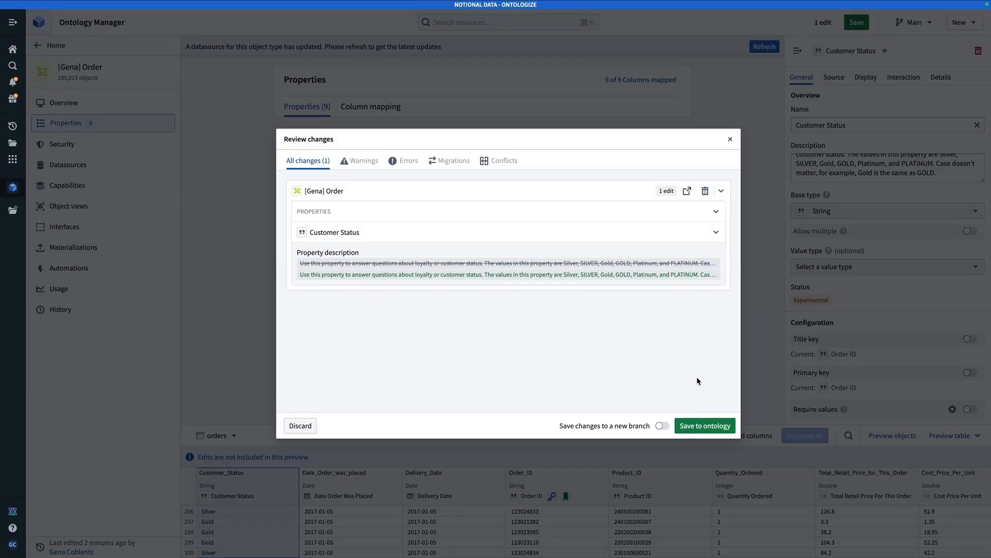
{"action": "left_click", "coordinate": [705, 427]}
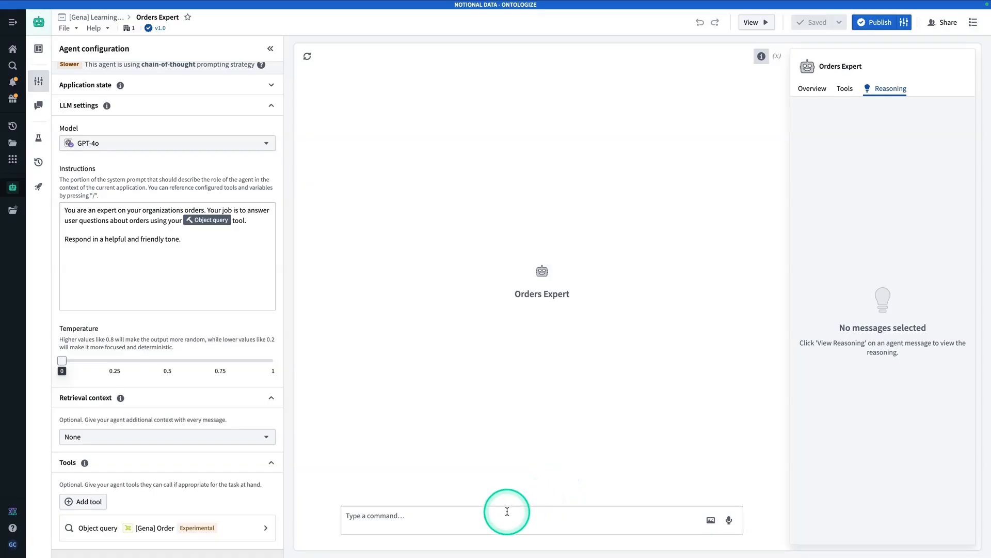
Return to the Orders Expert agent and ask it "How many orders are there from gold customers?".
{"action": "left_click", "coordinate": [507, 512]}
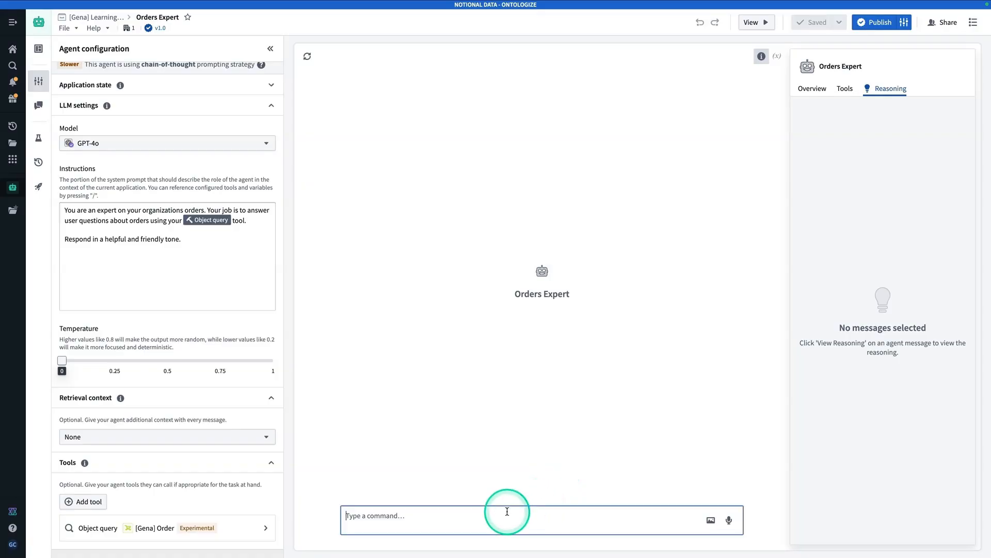
{"action": "type", "text": "How many orders a"}
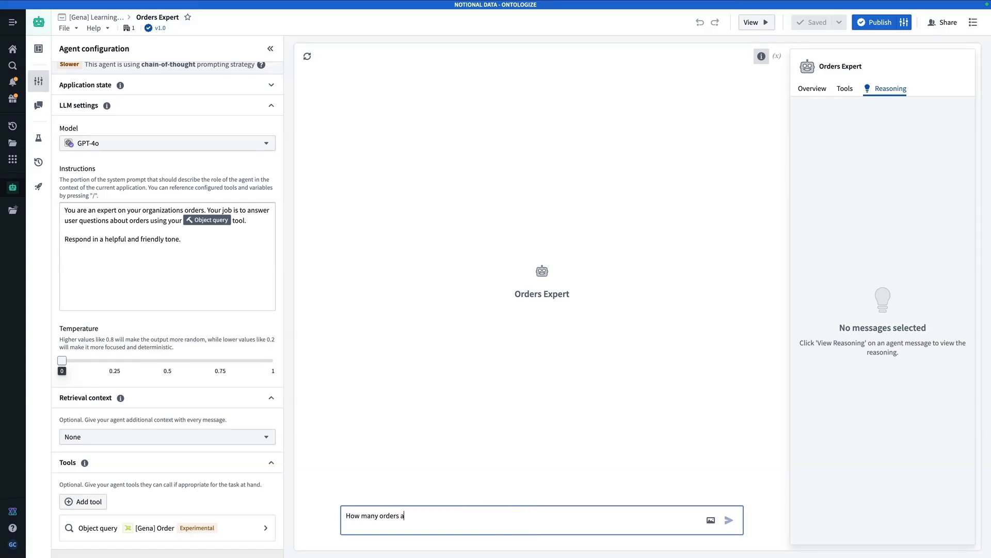
{"action": "type", "text": "re there from gold"}
{"action": "type", "text": " cus"}
{"action": "type", "text": "tomers?"}
{"action": "key", "text": "Return"}
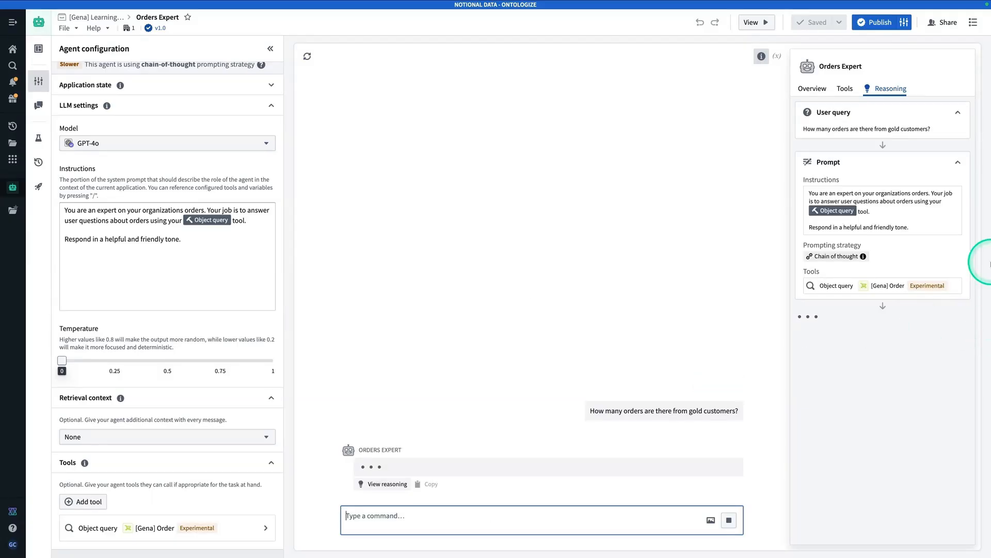
Show the raw prompt in the reasoning and examine the customerStatus description passed to the Object query tool.
{"action": "left_click", "coordinate": [936, 160]}
{"action": "scroll", "coordinate": [939, 233], "scroll_direction": "down", "scroll_amount": 3}
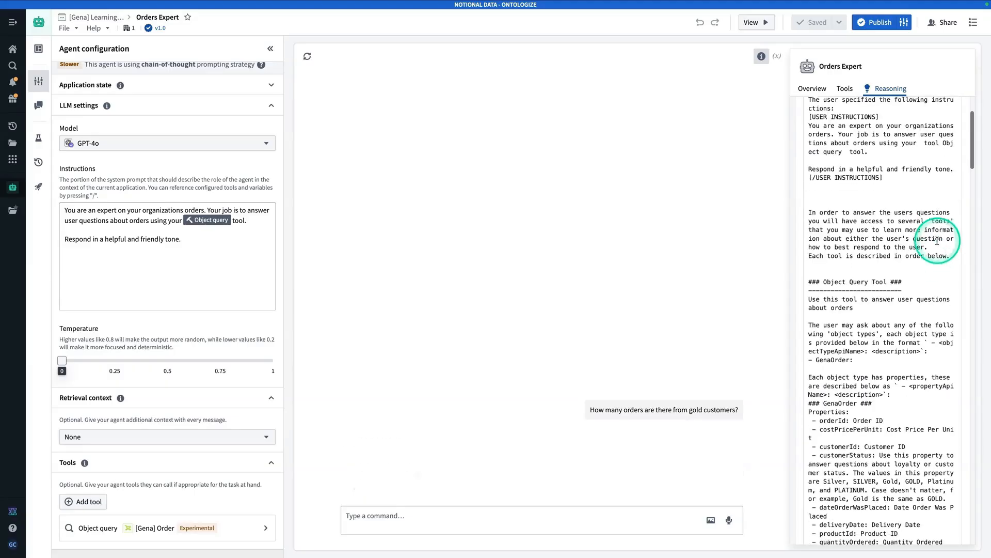
{"action": "scroll", "coordinate": [937, 240], "scroll_direction": "down", "scroll_amount": 3}
{"action": "left_click_drag", "start_coordinate": [949, 312], "coordinate": [809, 268]}
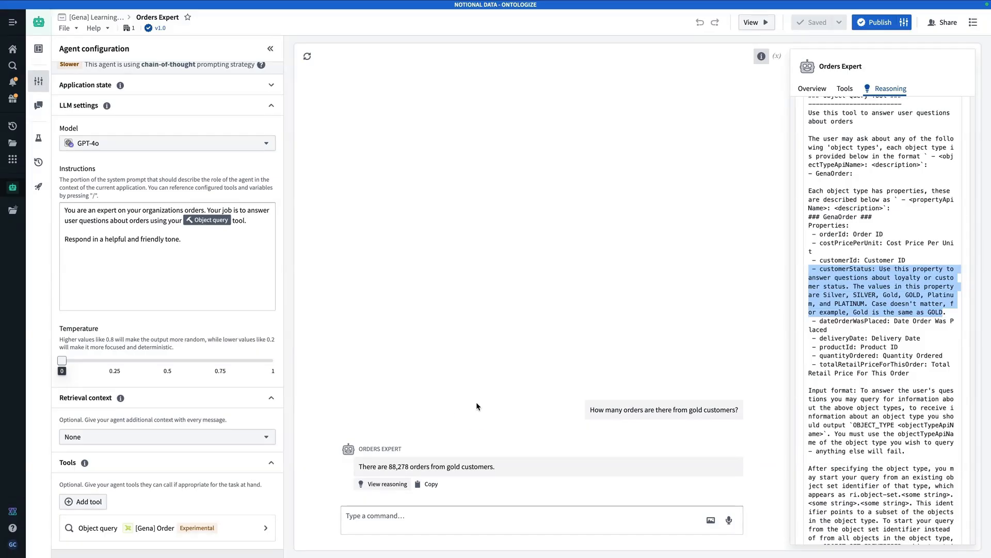
Ask the agent "How many orders came from the highest loyalty tier?".
{"action": "left_click", "coordinate": [488, 521]}
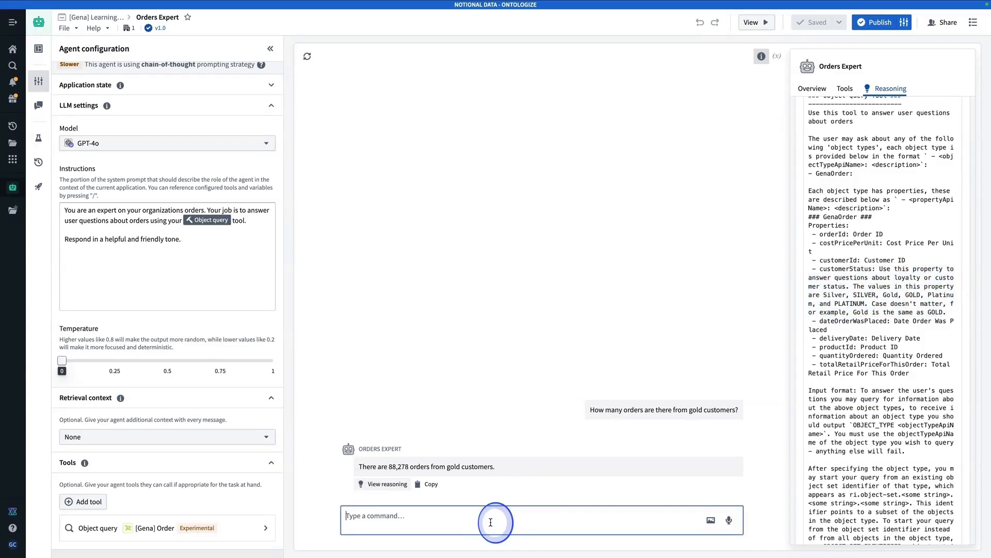
{"action": "type", "text": "How "}
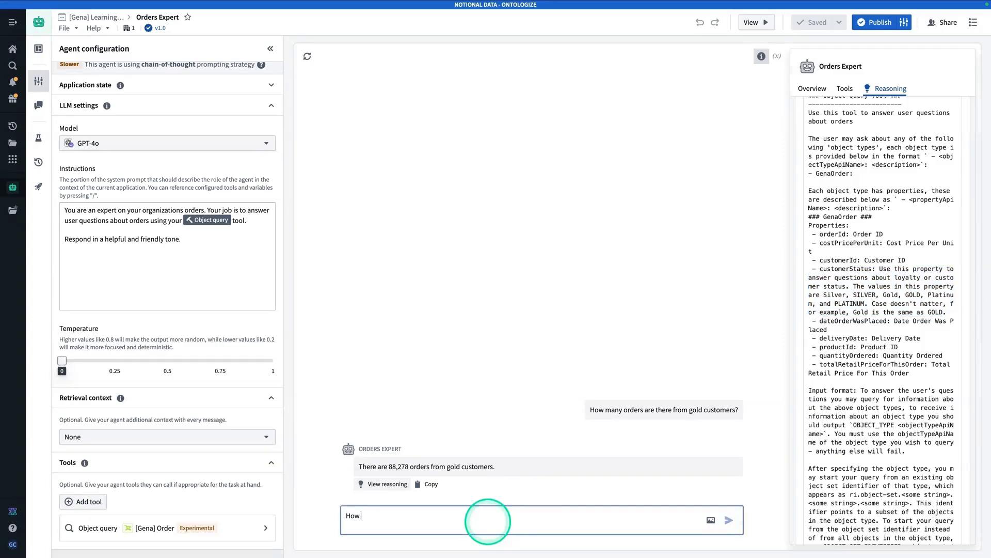
{"action": "type", "text": "many orders camer"}
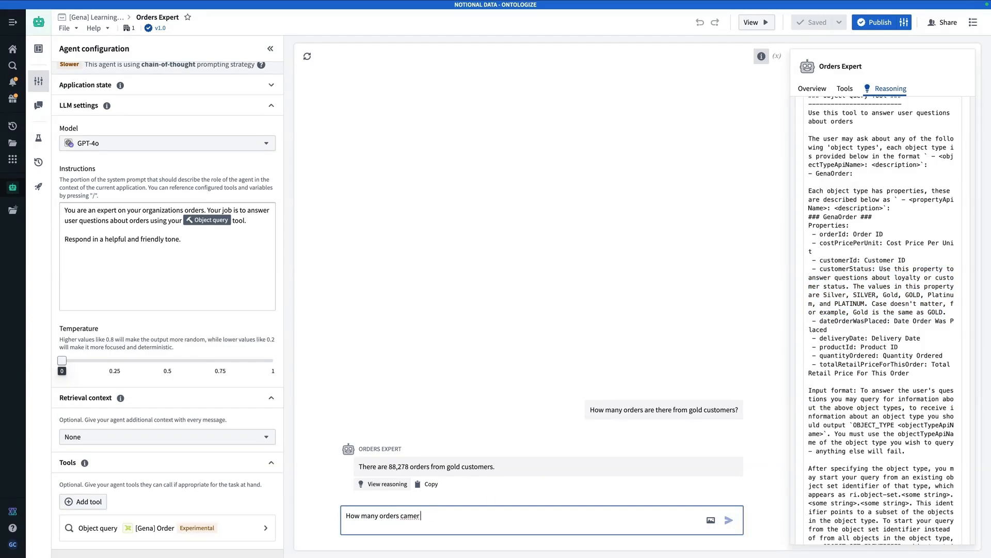
{"action": "key", "text": "BackSpace"}
{"action": "type", "text": "from the highest order"}
{"action": "key", "text": "BackSpace"}
{"action": "key", "text": "BackSpace"}
{"action": "key", "text": "BackSpace"}
{"action": "key", "text": "BackSpace"}
{"action": "key", "text": "BackSpace"}
{"action": "type", "text": "loyalty tier?"}
{"action": "key", "text": "Return"}
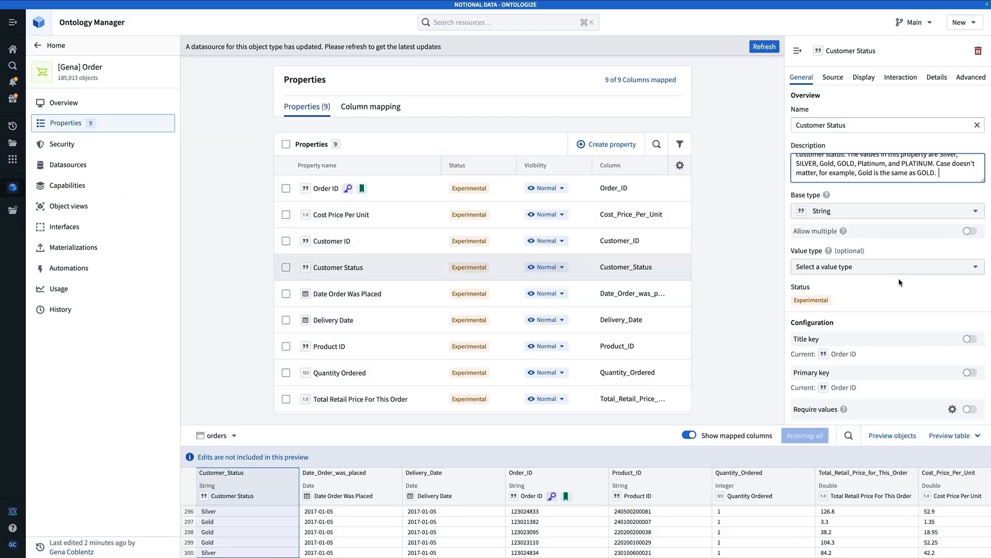
In Ontology Manager, append "Use contains instead of == in your queries." to the Customer Status description and save the change to the ontology.
{"action": "type", "text": "Use cpm"}
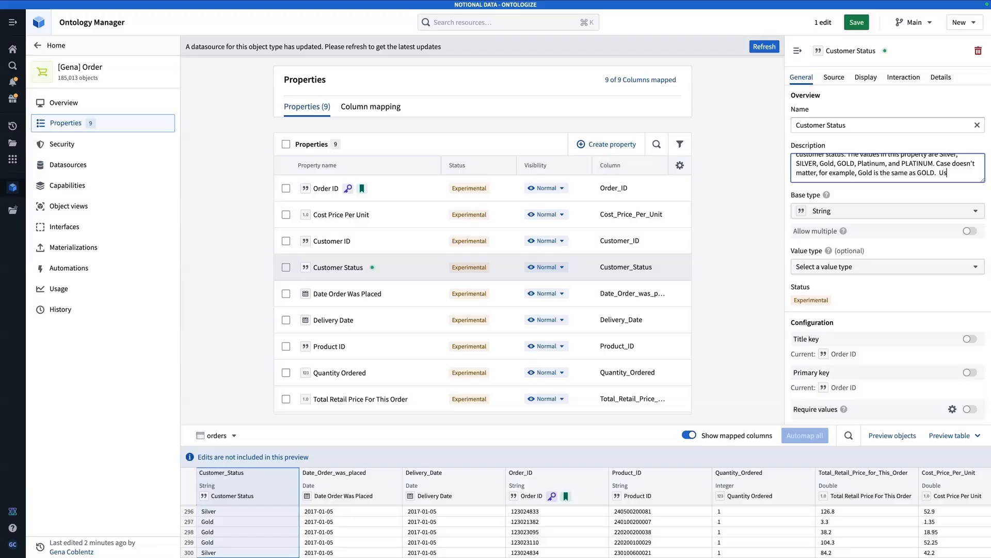
{"action": "key", "text": "BackSpace"}
{"action": "key", "text": "BackSpace"}
{"action": "type", "text": "ontani"}
{"action": "key", "text": "BackSpace"}
{"action": "key", "text": "BackSpace"}
{"action": "type", "text": "ins instead of =="}
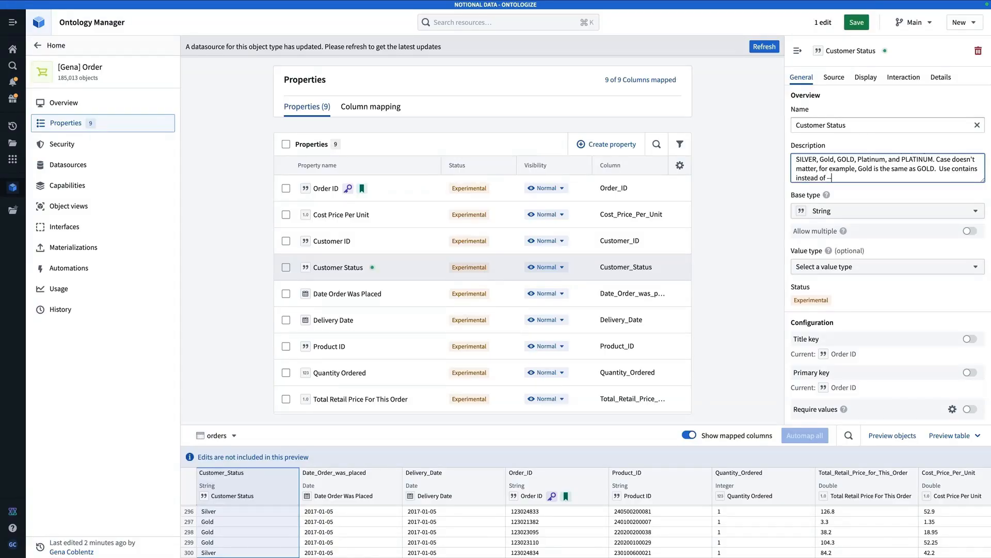
{"action": "type", "text": " in your queries."}
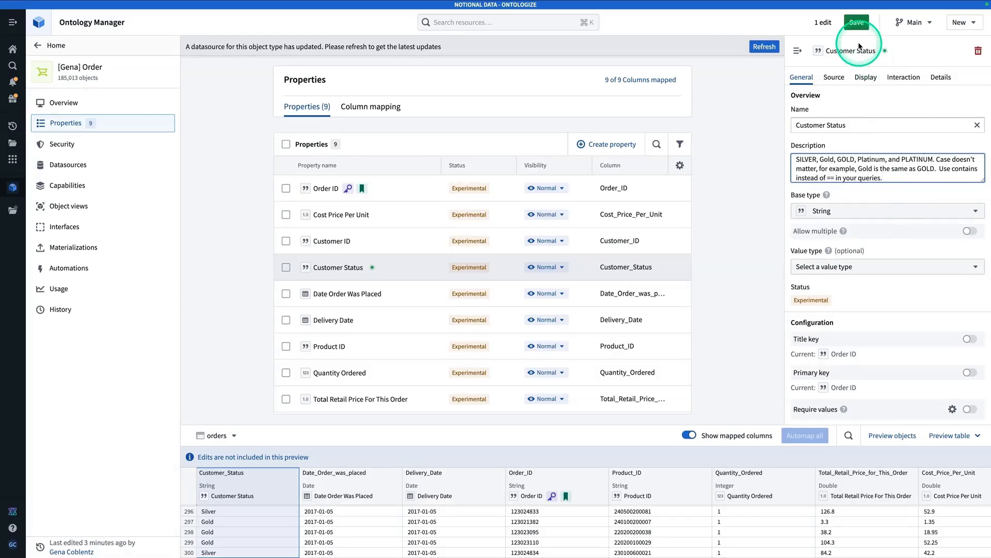
{"action": "left_click", "coordinate": [857, 23]}
{"action": "left_click", "coordinate": [692, 427]}
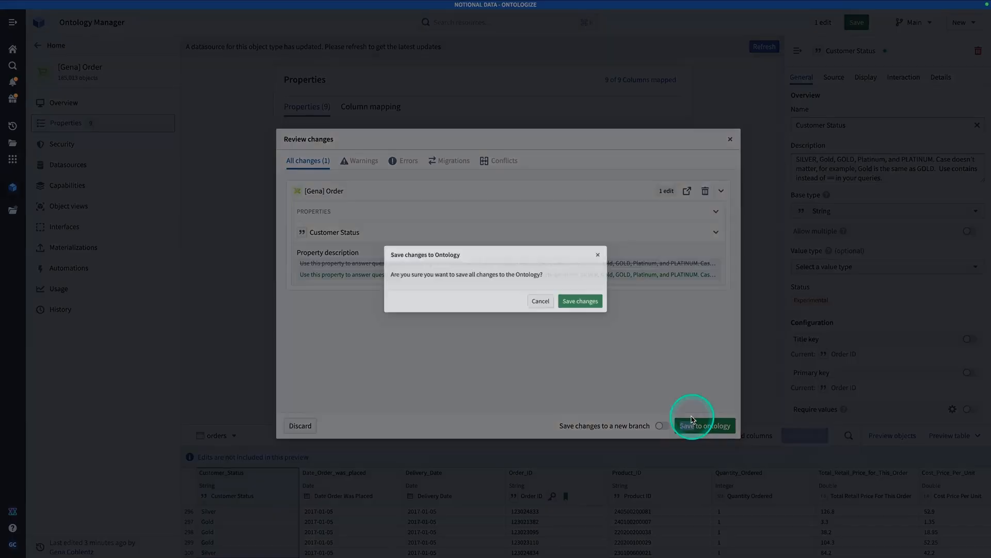
{"action": "left_click", "coordinate": [605, 304]}
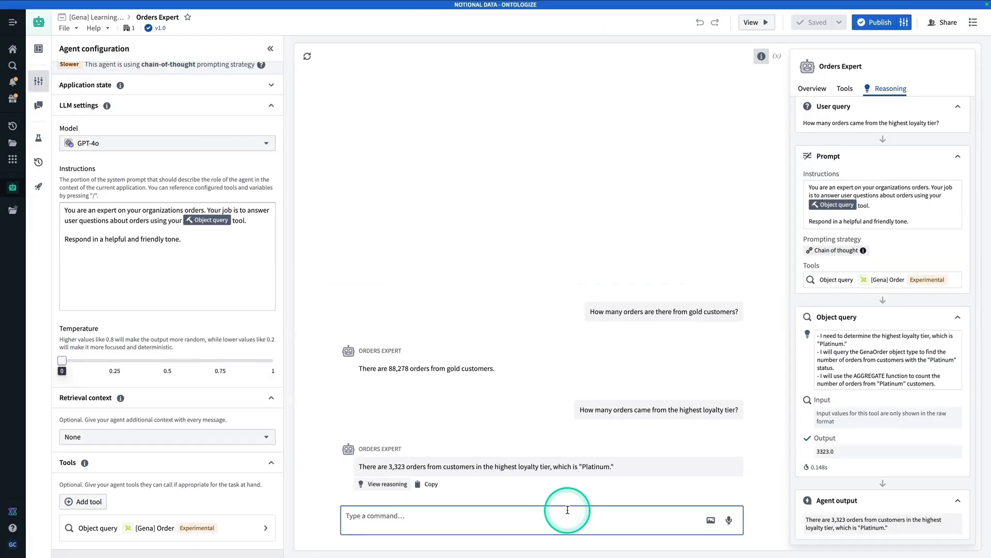
Return to the Orders Expert agent and ask again "How many orders came from the highest loyalty tier?".
{"action": "type", "text": "How many"}
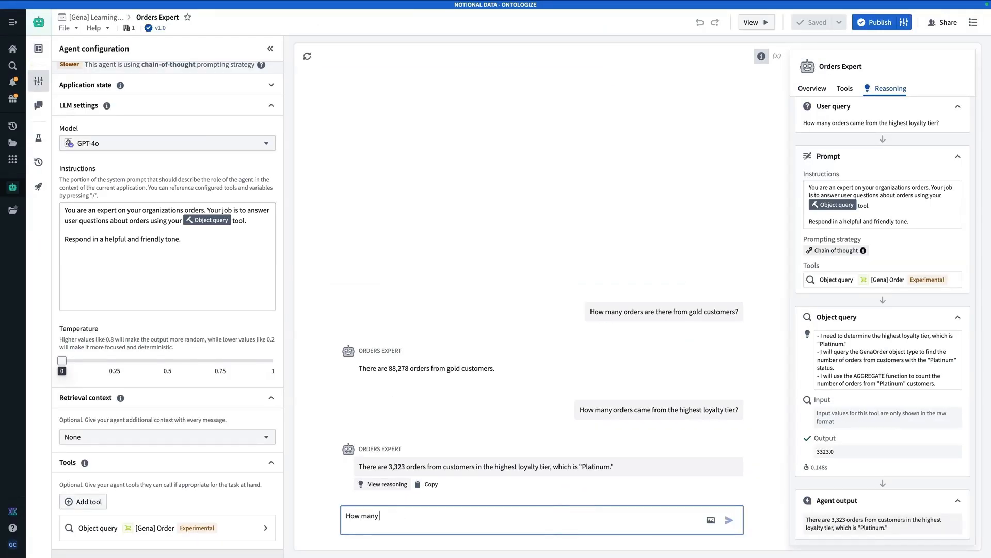
{"action": "type", "text": " orders came from the highest loyalty ter"}
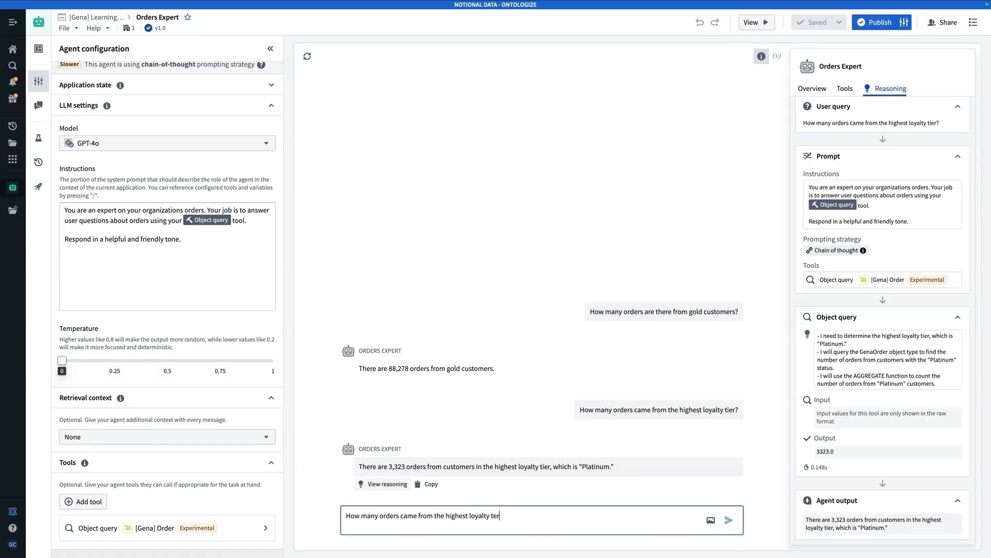
{"action": "key", "text": "BackSpace"}
{"action": "key", "text": "BackSpace"}
{"action": "type", "text": "ier?"}
{"action": "key", "text": "Return"}
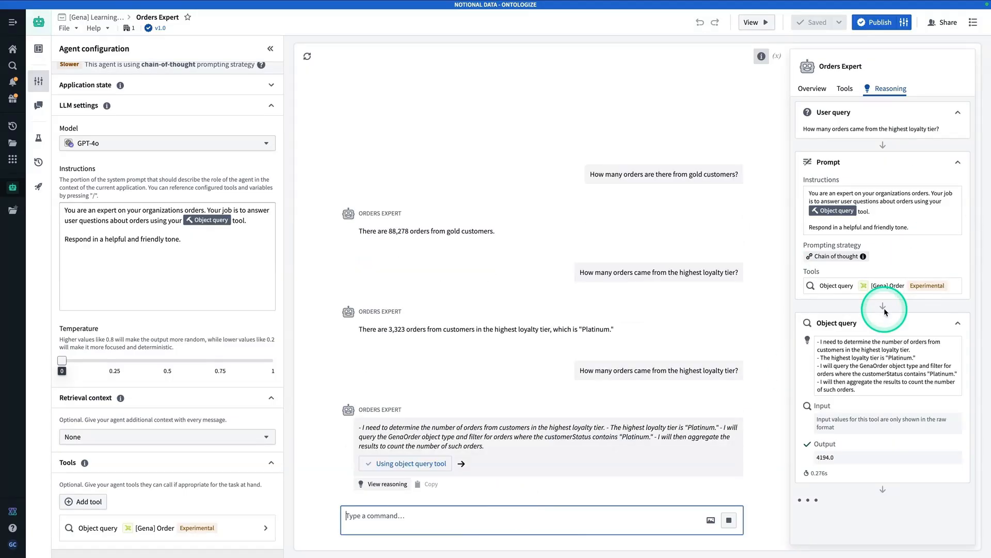
Show the raw Object query step for the latest answer and examine its thought and customerStatus filter.
{"action": "mouse_move", "coordinate": [876, 348]}
{"action": "left_click", "coordinate": [924, 333]}
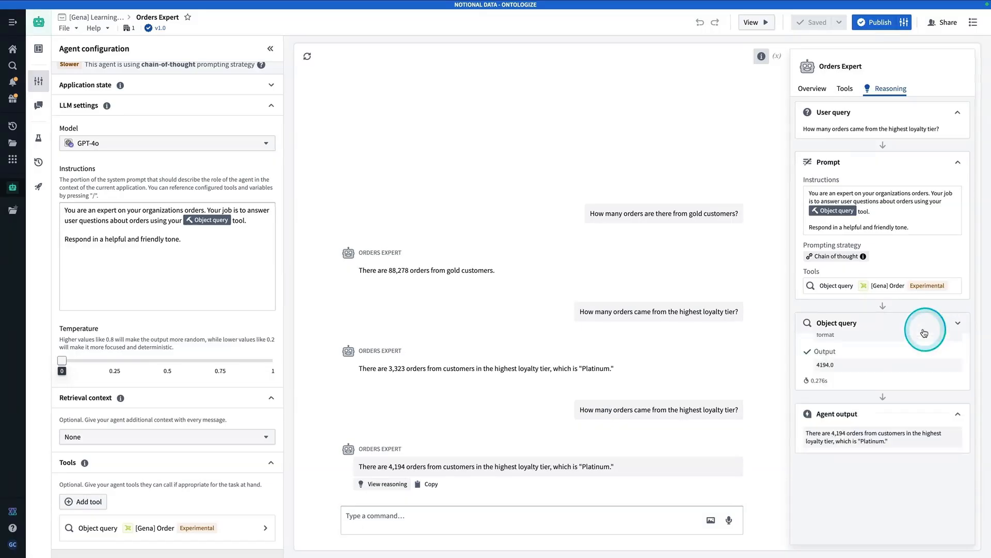
{"action": "left_click", "coordinate": [923, 328]}
{"action": "left_click", "coordinate": [923, 329]}
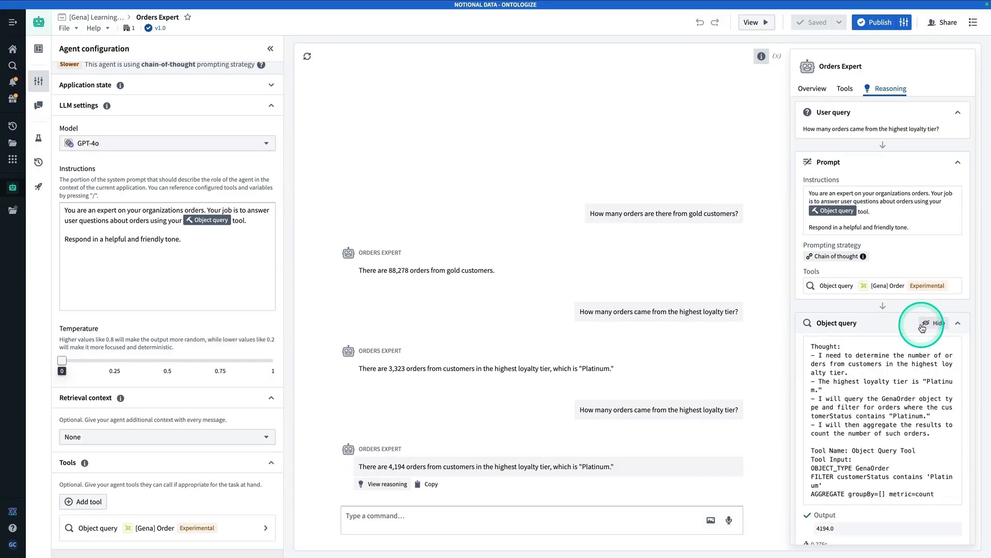
{"action": "scroll", "coordinate": [915, 341], "scroll_direction": "down", "scroll_amount": 1}
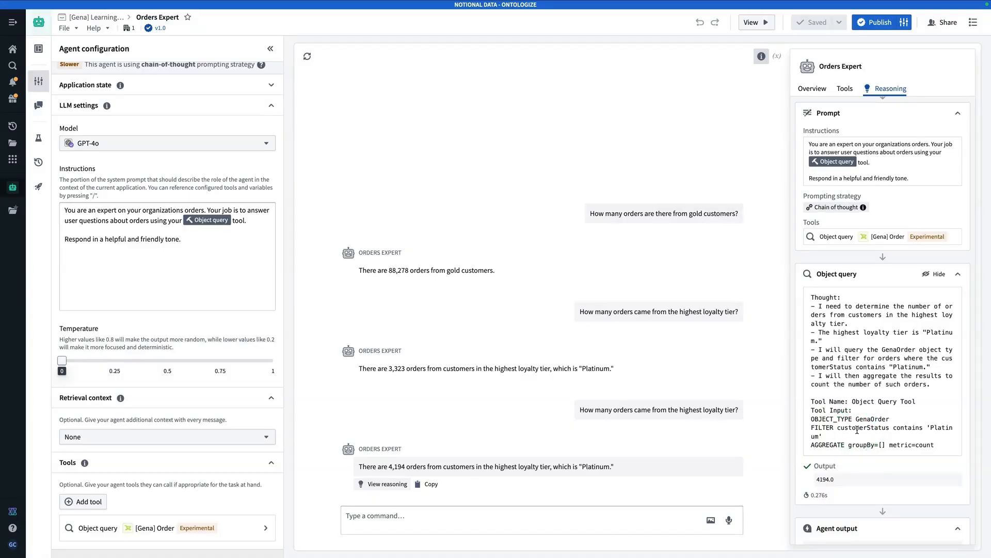
Ask the agent "how many platinum orders were there?" and examine the customerStatus description in the raw prompt.
{"action": "left_click", "coordinate": [623, 511]}
{"action": "type", "text": "ho"}
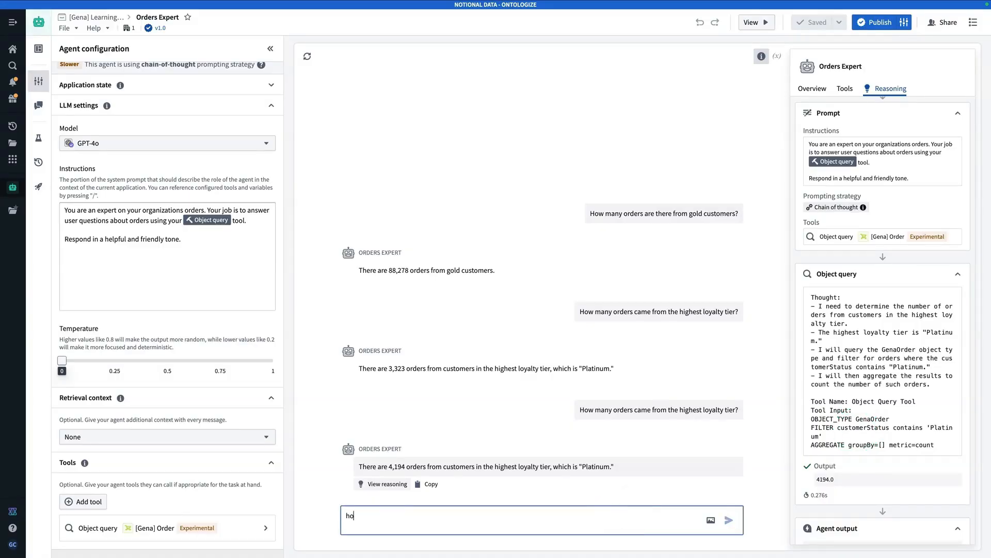
{"action": "type", "text": "w many platinum orders were there?"}
{"action": "key", "text": "Return"}
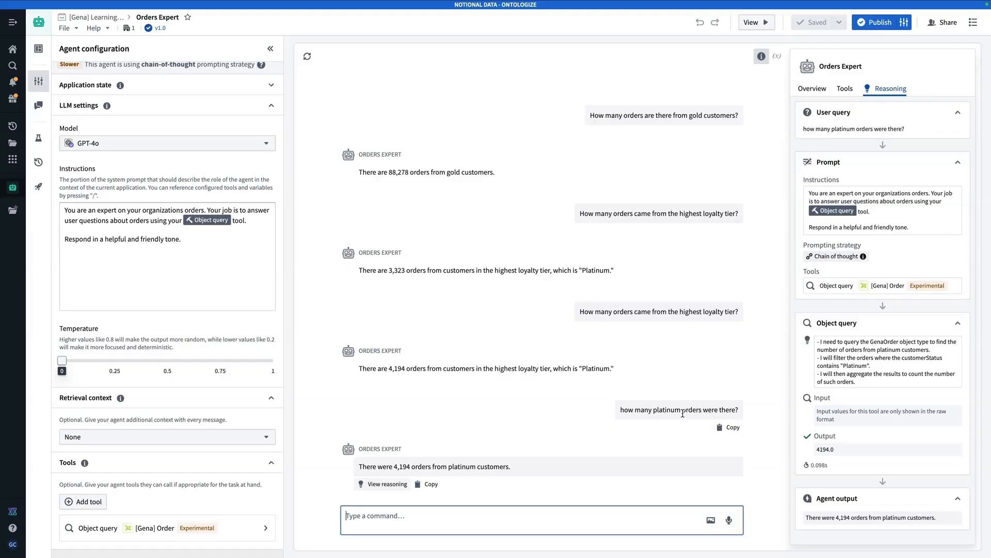
{"action": "left_click", "coordinate": [929, 162]}
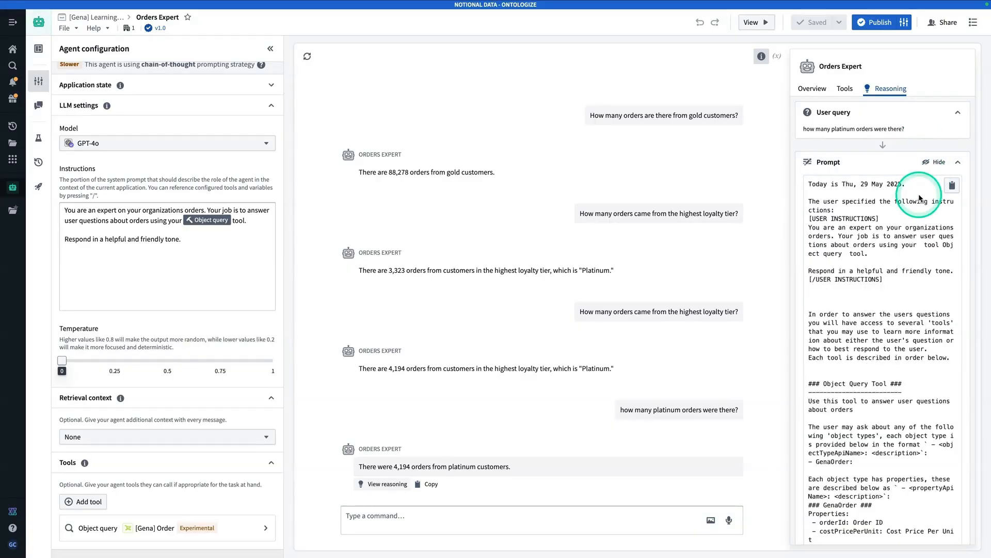
{"action": "scroll", "coordinate": [916, 206], "scroll_direction": "down", "scroll_amount": 6}
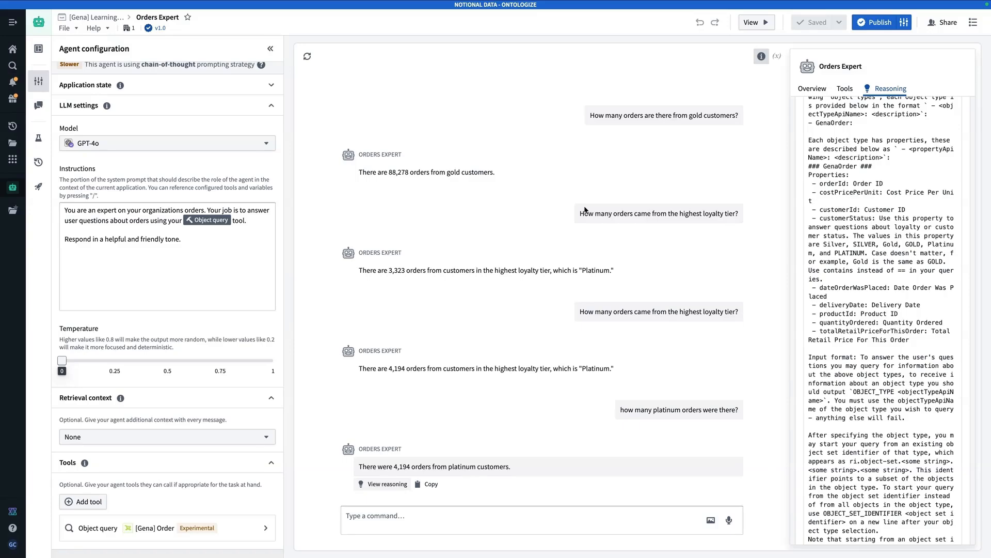
Publish a new version of the Orders Expert agent.
{"action": "left_click", "coordinate": [458, 186]}
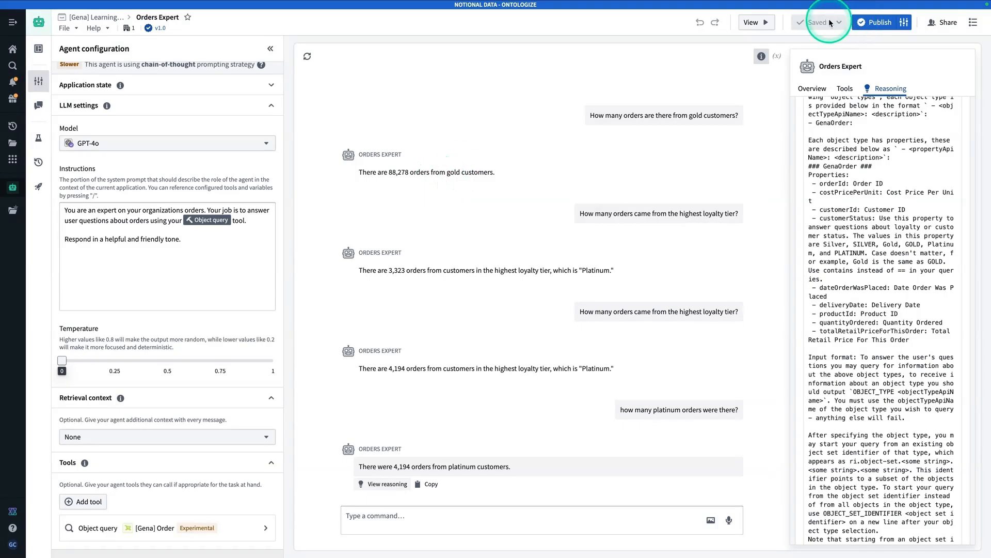
{"action": "left_click", "coordinate": [880, 25]}
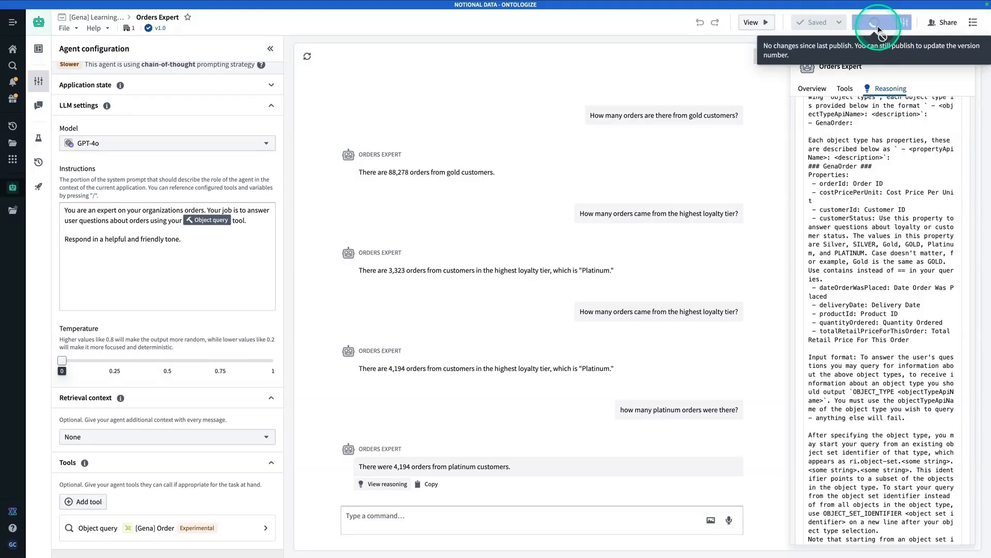